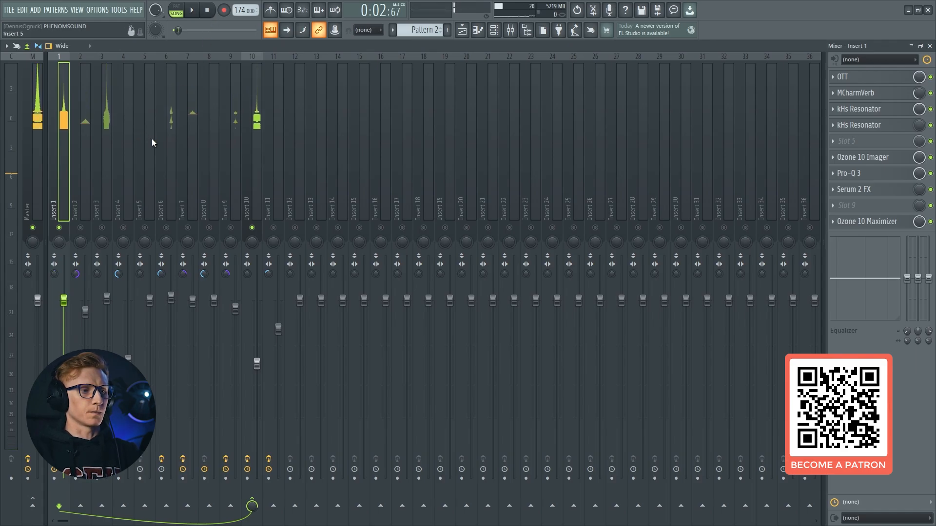
Play back the song, stop it, and switch from the mixer to the playlist
key(space)
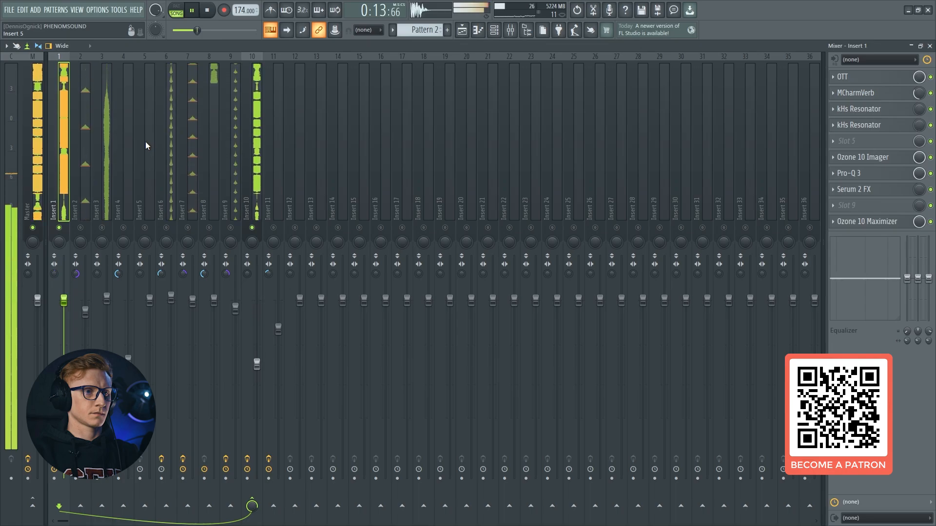
key(space)
key(F5)
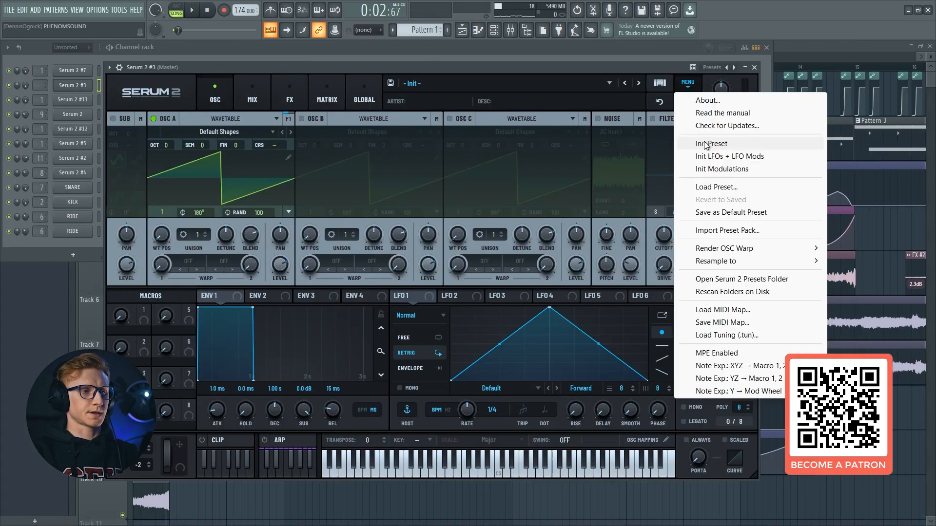
Initialise the preset of Serum 2 #3 and bring its plugin window back up for editing
click(705, 143)
click(494, 31)
click(493, 32)
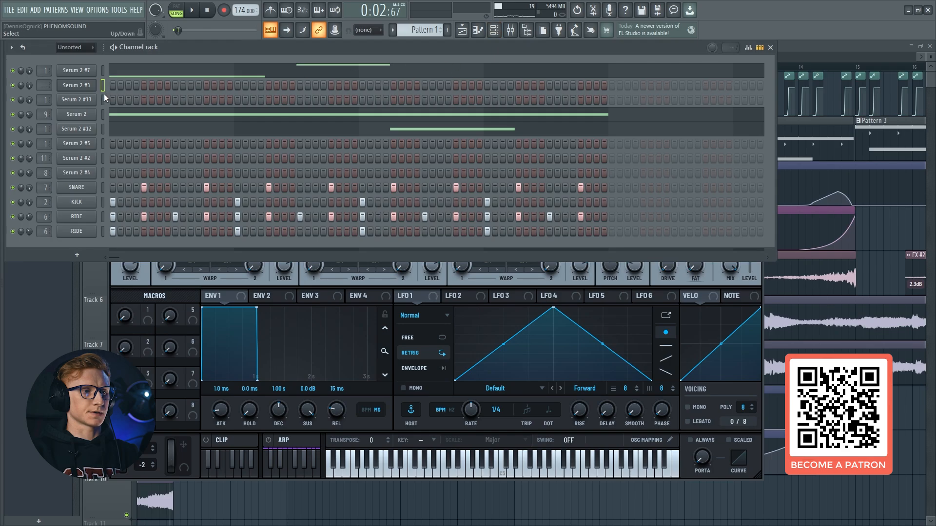
click(91, 86)
click(91, 86)
Load the Hypa wavetable into oscillator A, and enable oscillator B with the same Hypa wavetable
click(223, 132)
mouse_move(212, 158)
click(355, 160)
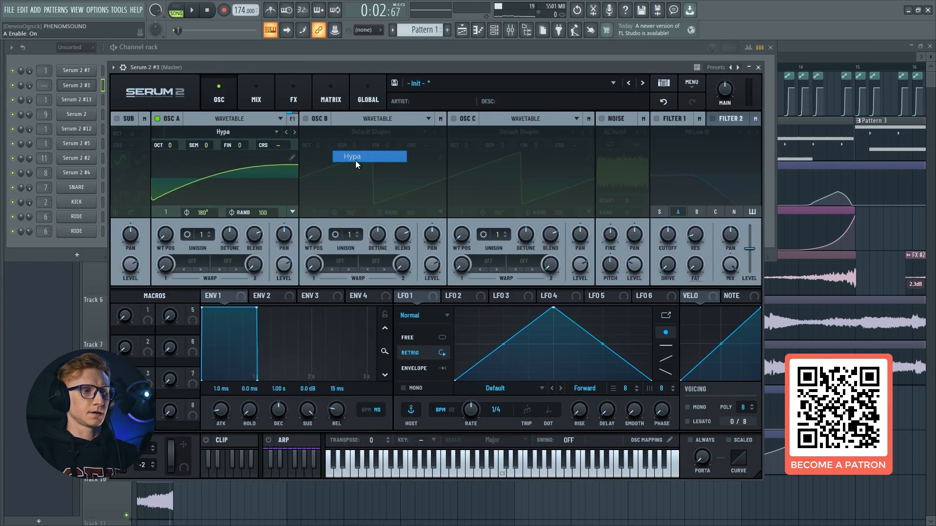
click(319, 119)
click(361, 132)
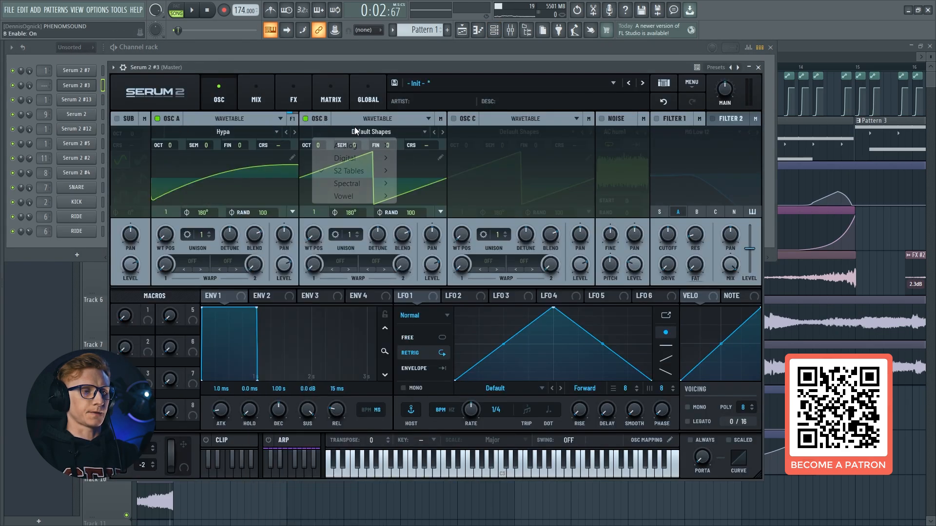
mouse_move(376, 158)
click(502, 158)
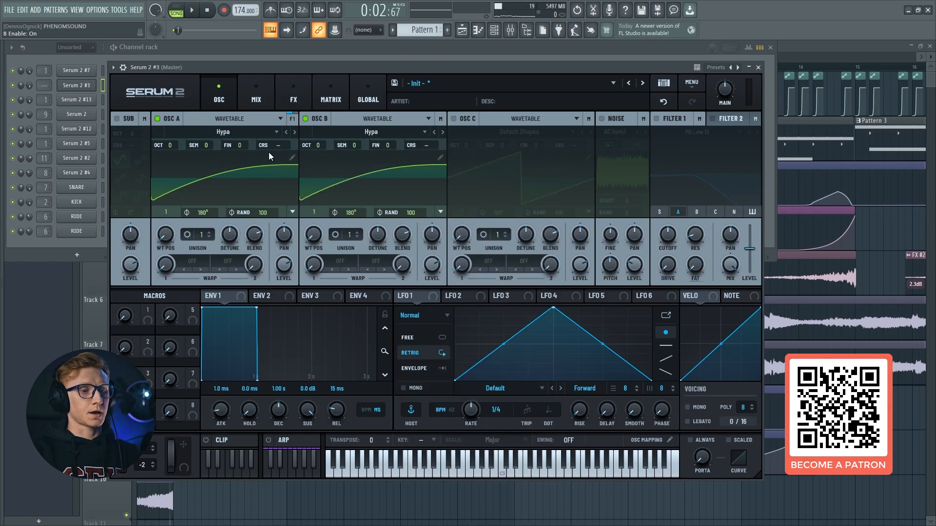
Enable oscillator C with its Default Shapes wavetable and set oscillator A's octave to -2
click(453, 119)
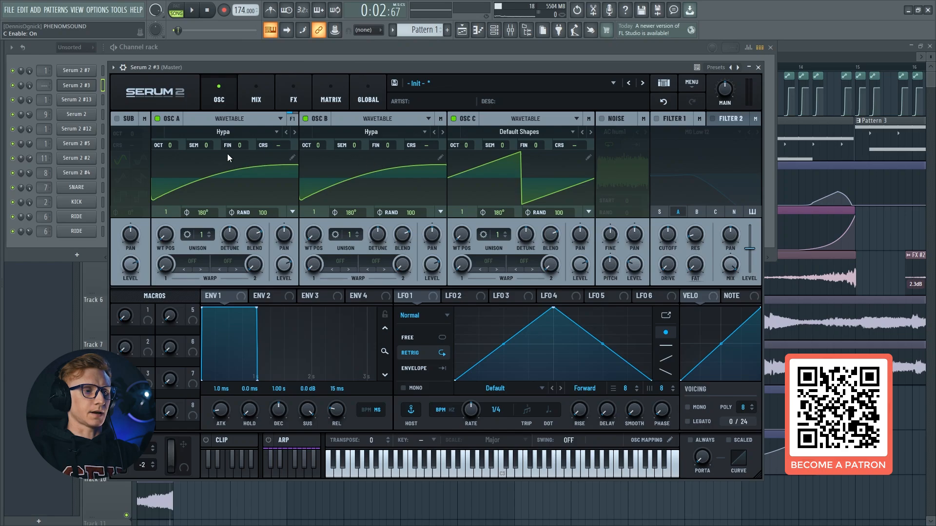
mouse_move(282, 268)
mouse_down()
mouse_move(293, 169)
mouse_move(286, 270)
mouse_up()
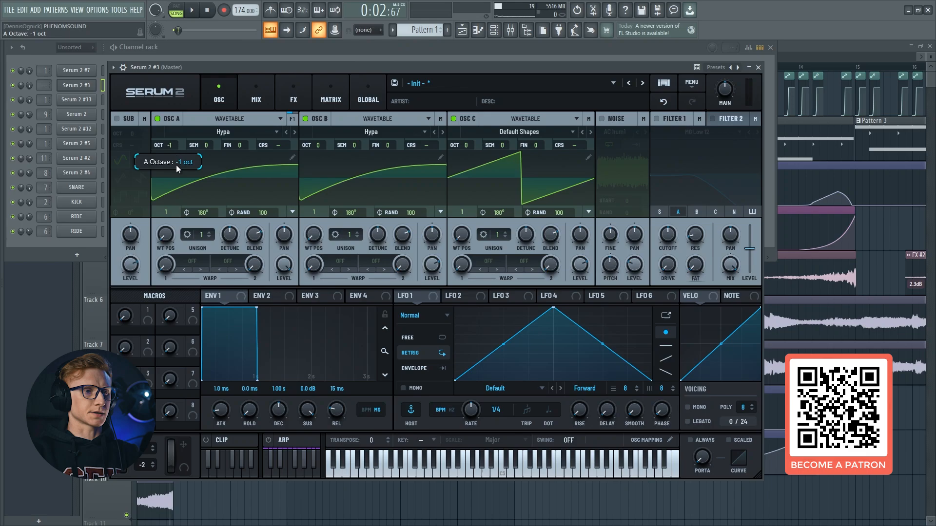
drag(176, 164, 174, 172)
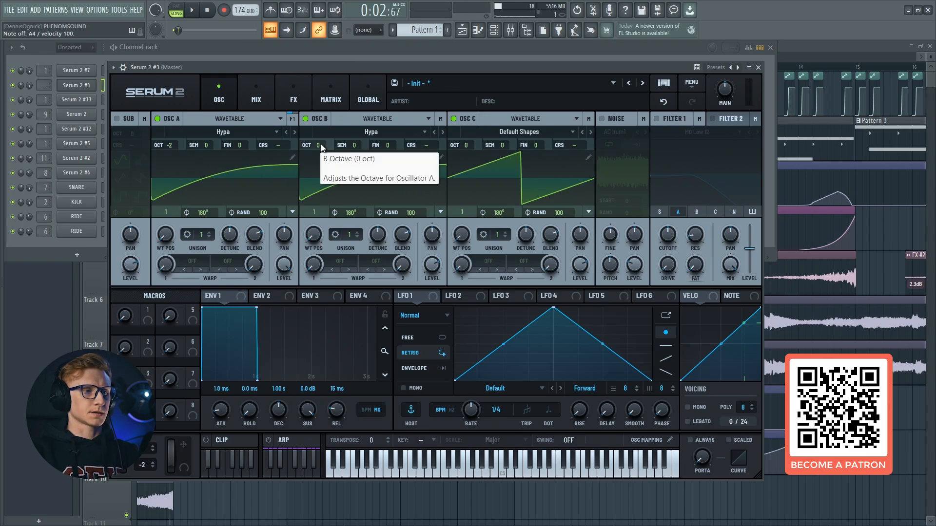
Set oscillator B to +4 semitones and its level to 65%, and audition the chord with test notes
drag(354, 145, 361, 138)
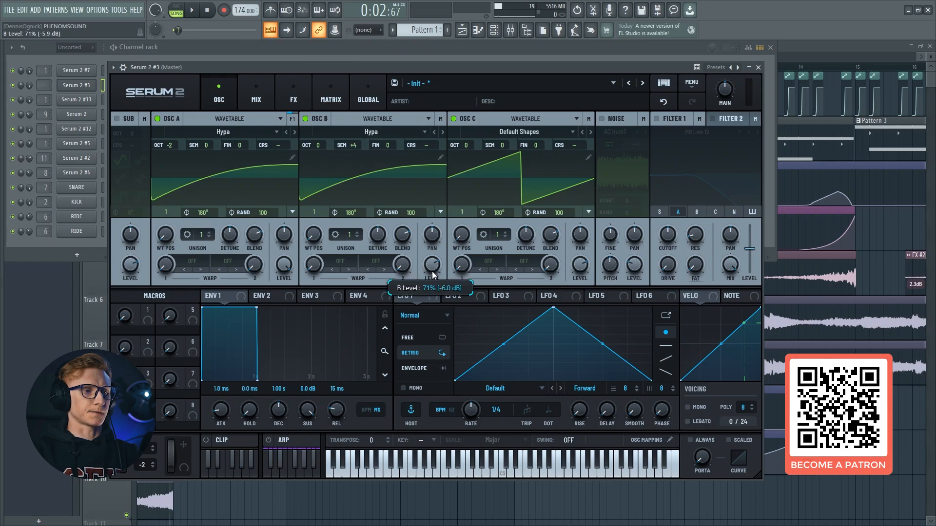
drag(431, 277, 431, 278)
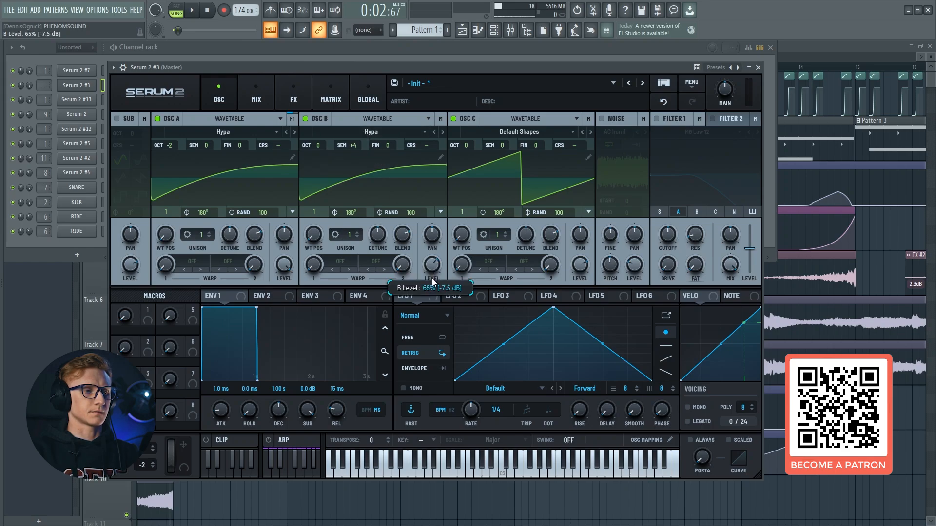
key(c)
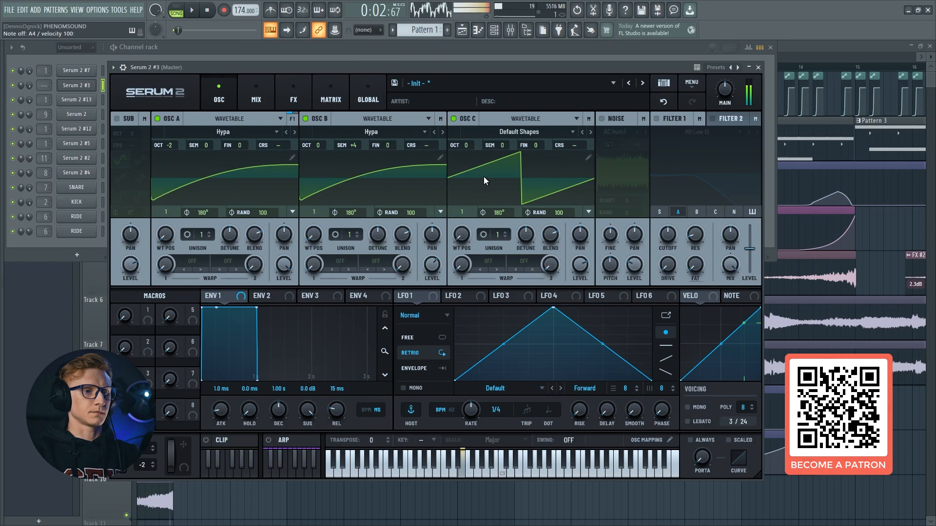
key(v)
Turn on Mono, Legato and Always with a portamento time of 84 ms, and audition the glide
click(689, 407)
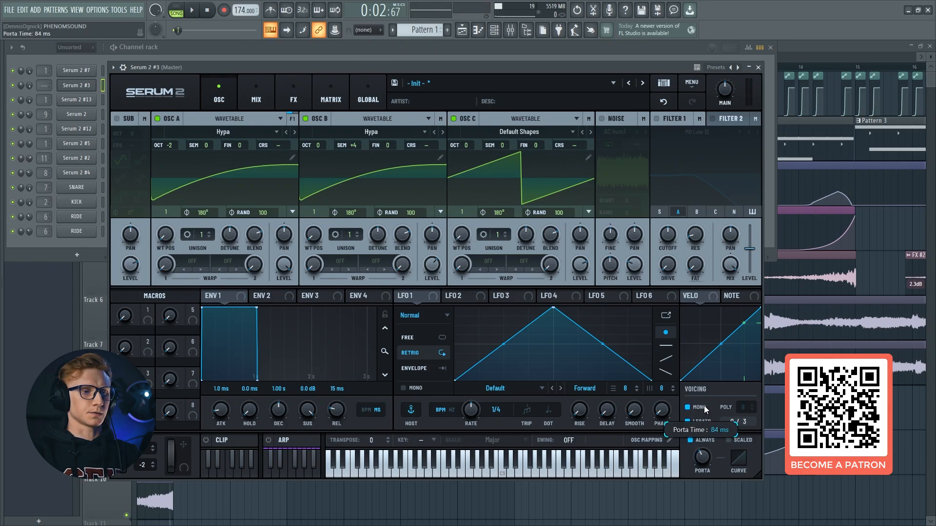
key(n)
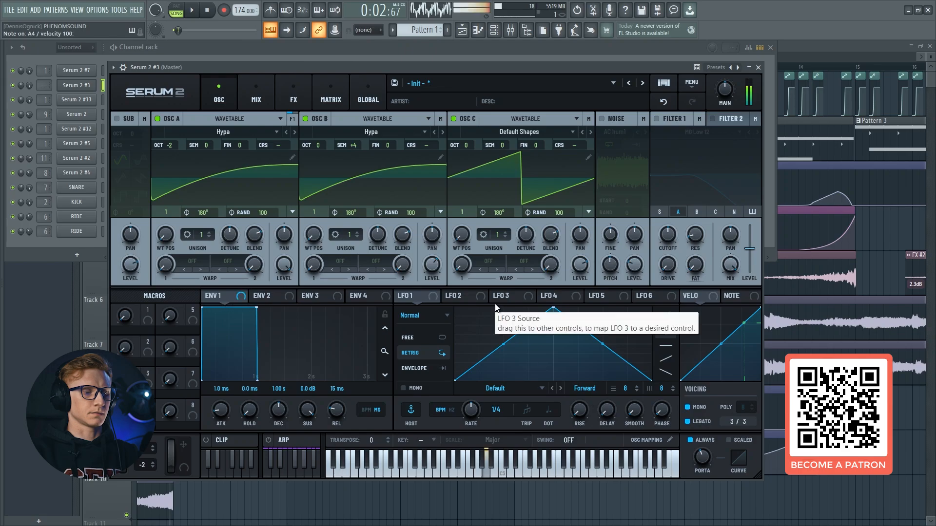
key(c)
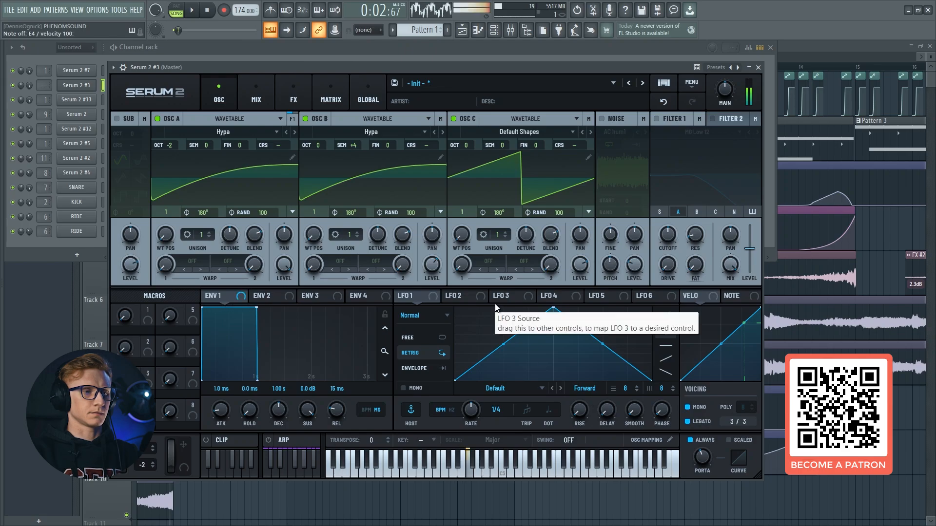
key(z)
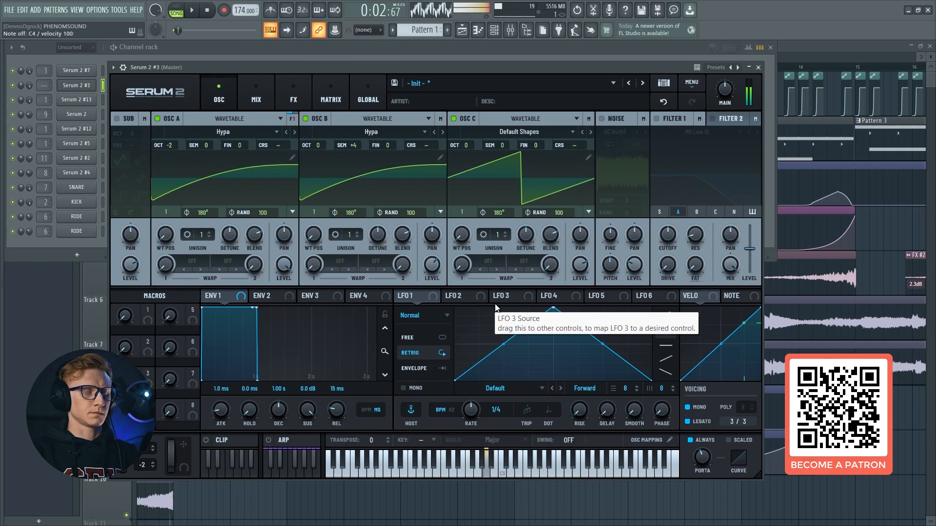
key(c)
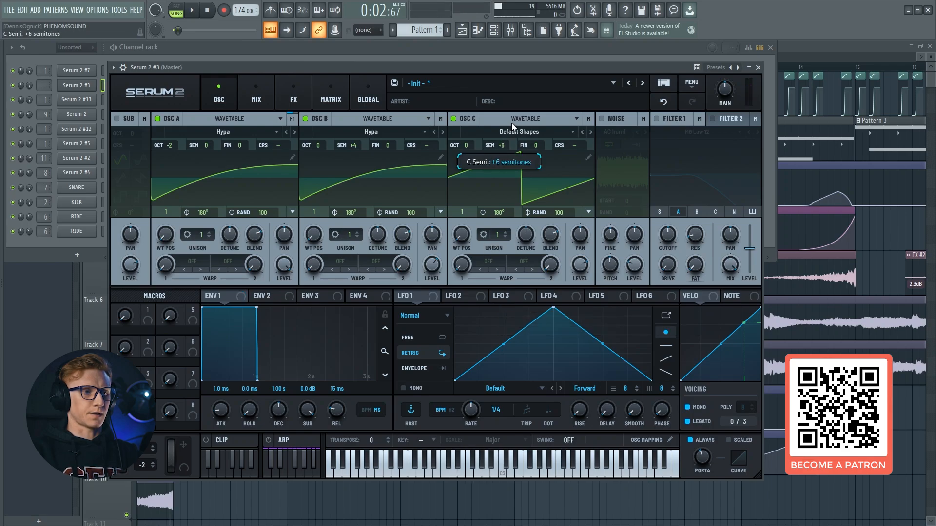
Set oscillator C to +7 semitones and audition the three-oscillator chord with several notes
key(n)
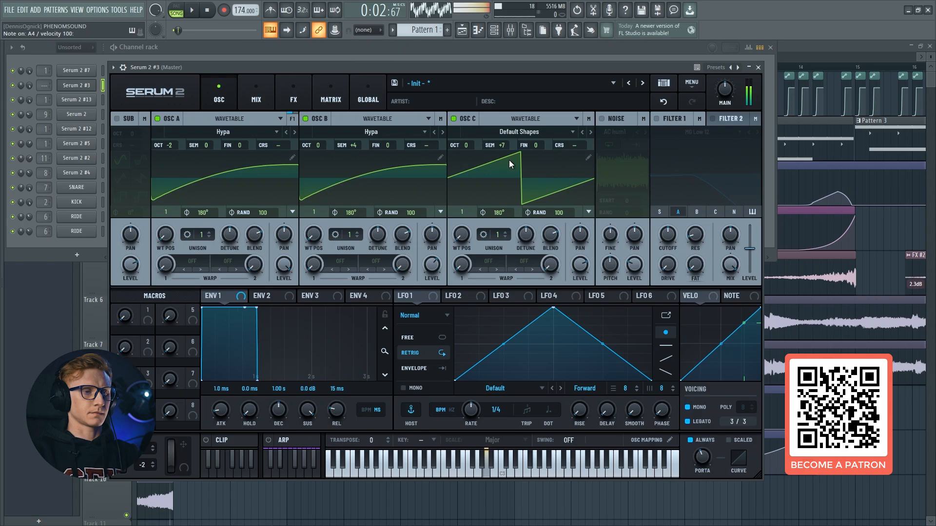
key(c)
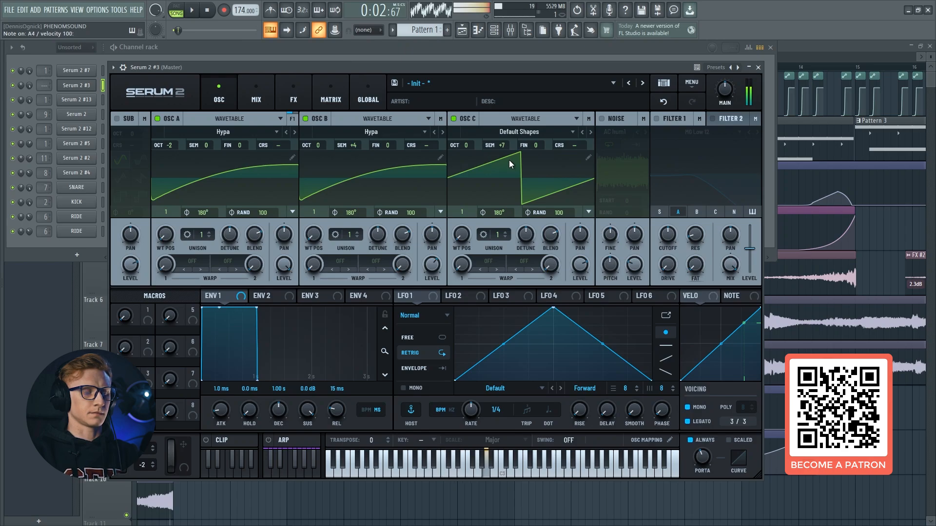
key(c)
key(v)
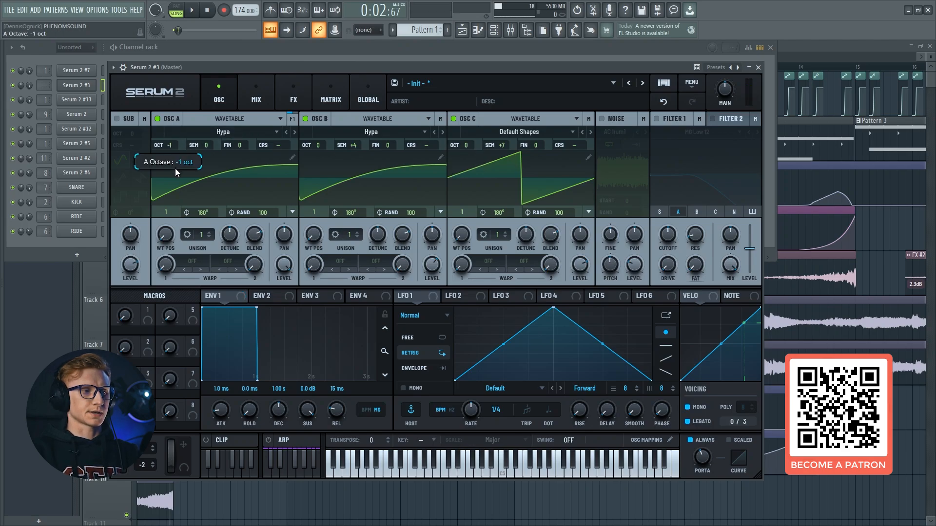
Try oscillator A at octave 0 with test notes, and return it to octave -2 for comparison
drag(174, 168, 174, 138)
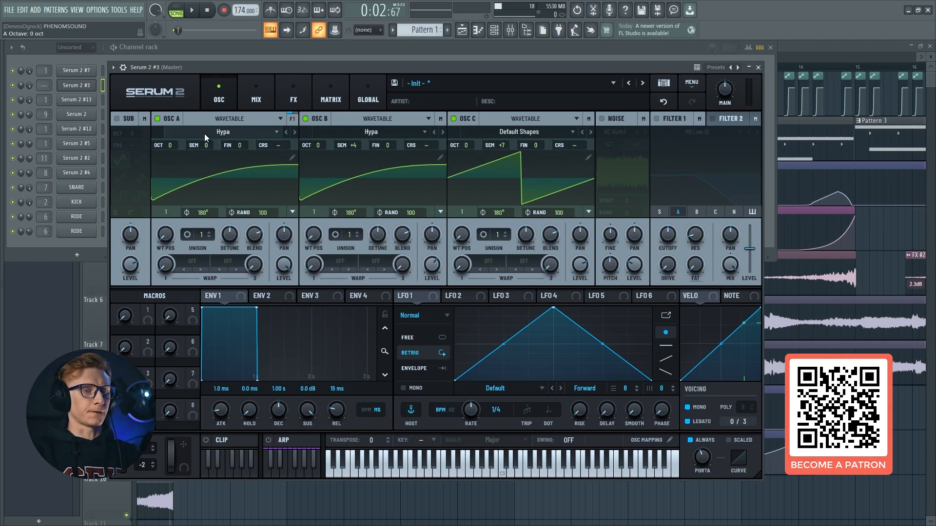
key(n)
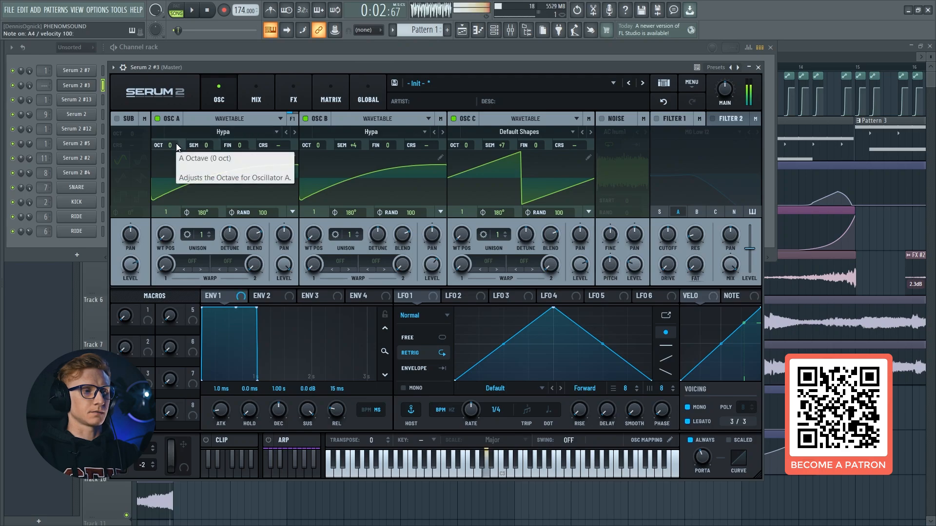
key(v)
drag(171, 146, 174, 162)
key(n)
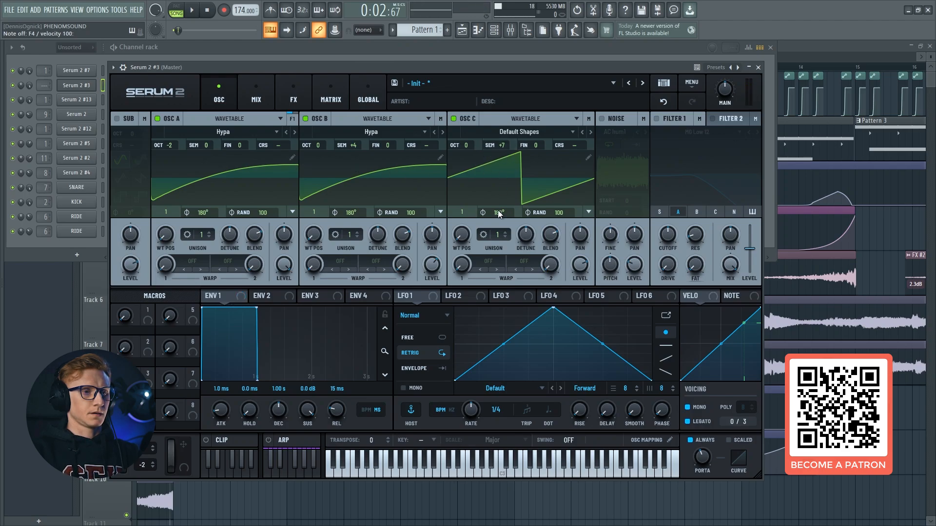
Set oscillator C's level to 65% and audition the balance with test notes
drag(579, 270, 580, 271)
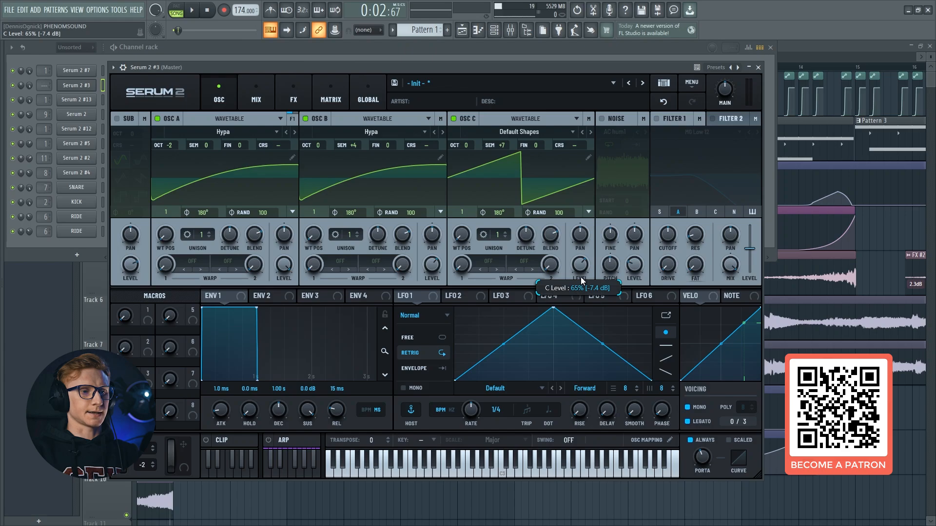
key(v)
key(c)
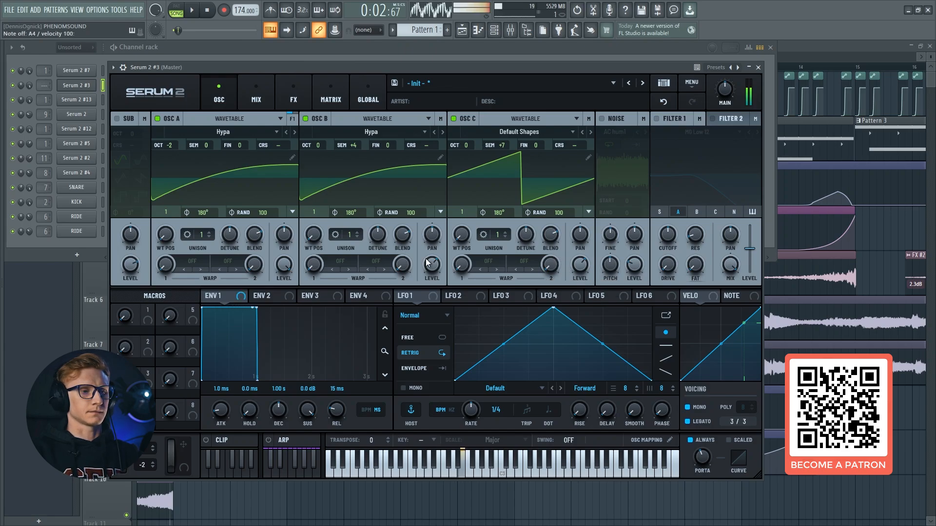
key(v)
Set oscillator B's first warp mode to FM (C) with an amount of 40%, and audition the result
click(323, 266)
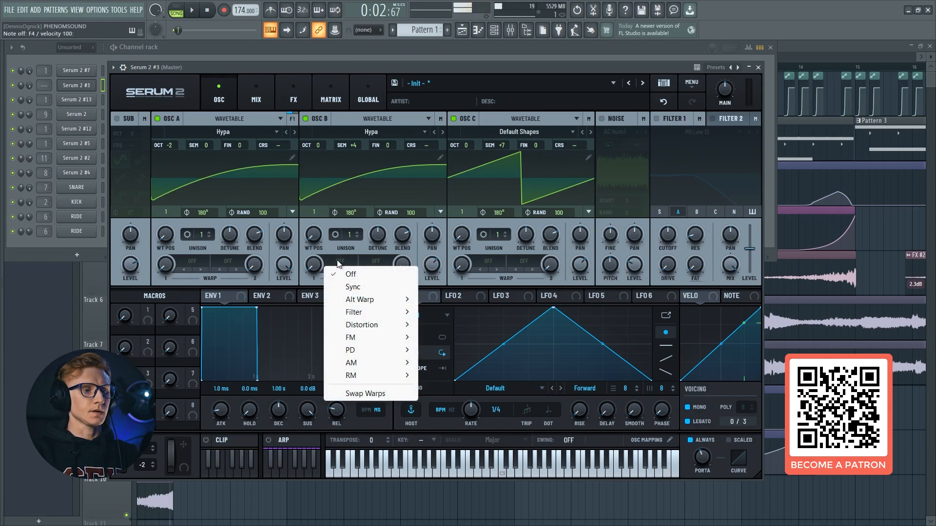
mouse_move(388, 338)
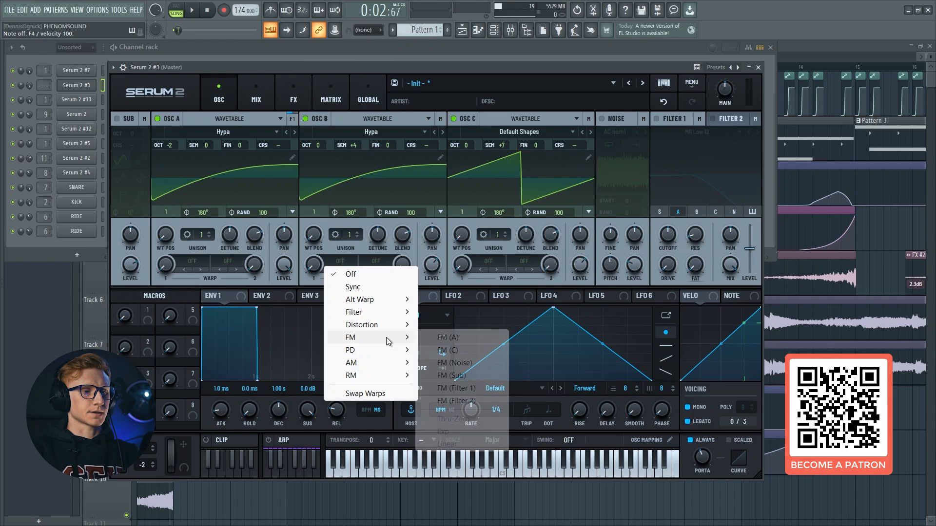
click(439, 350)
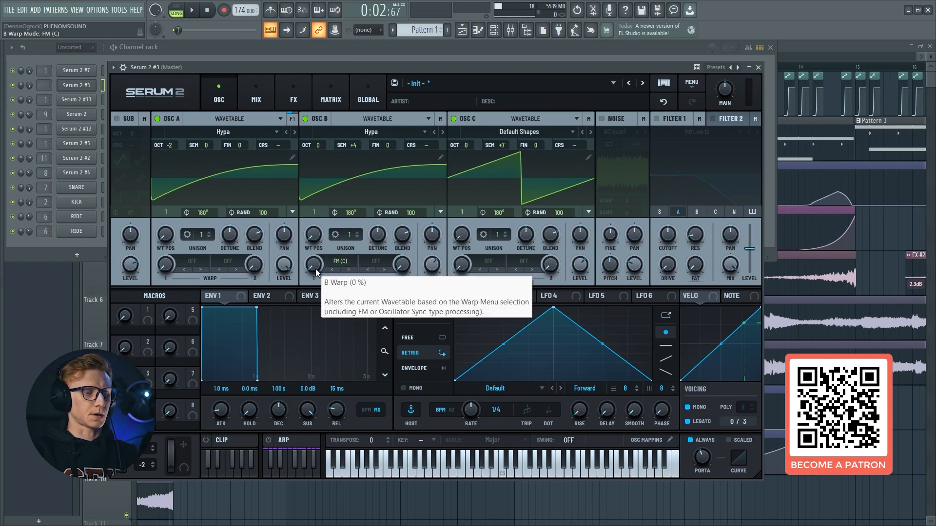
drag(315, 268, 325, 227)
mouse_move(314, 265)
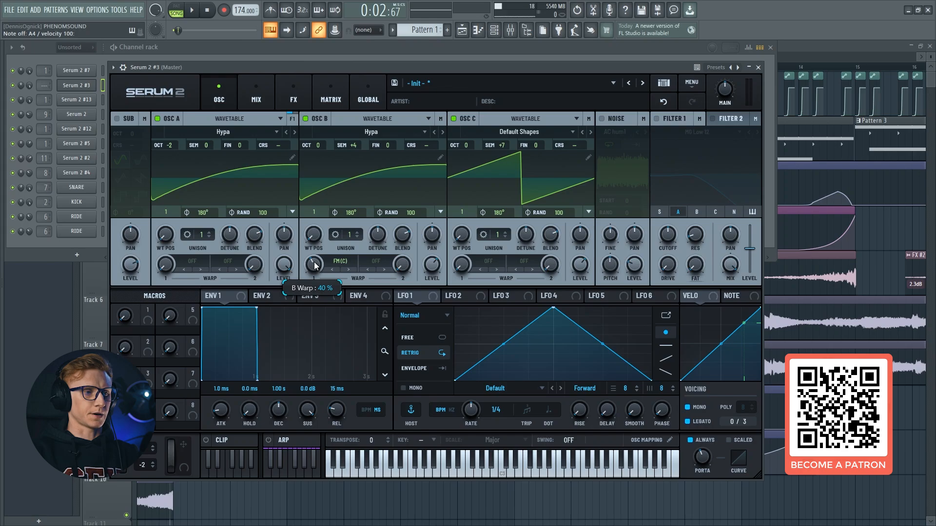
key(n)
key(c)
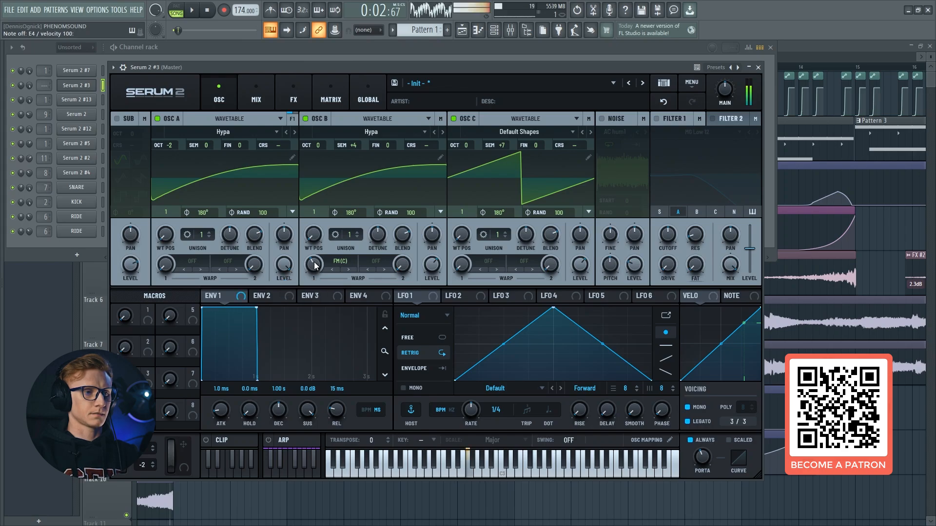
key(z)
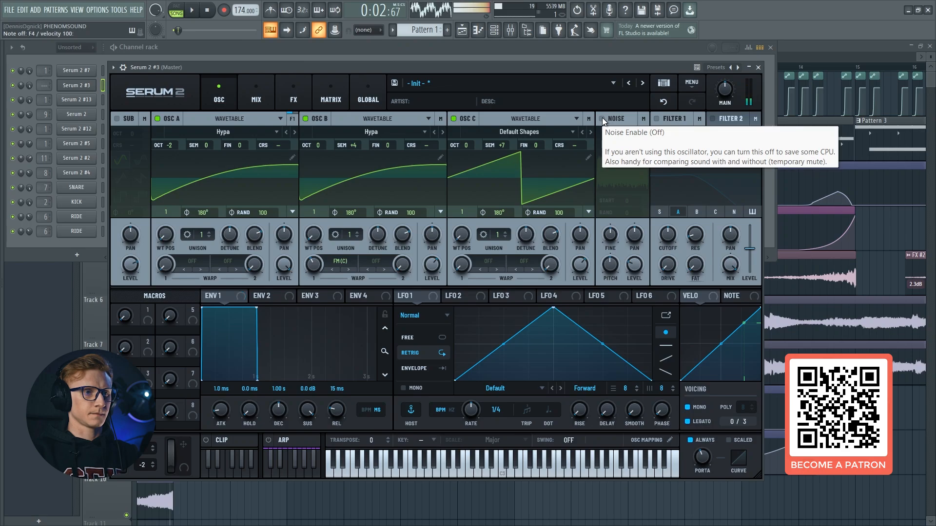
Enable the noise oscillator and load the Inharmx 1 sample from FP_Inharms
click(602, 118)
click(609, 130)
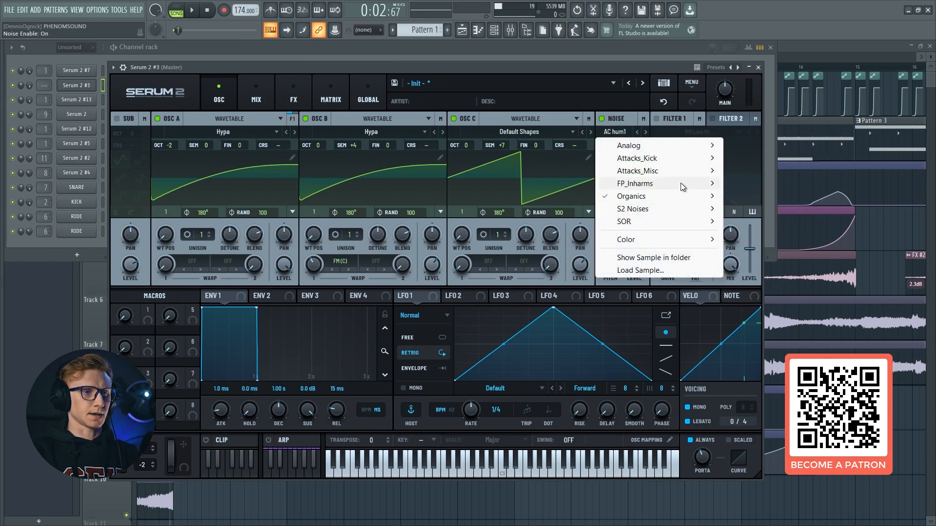
mouse_move(709, 184)
click(754, 197)
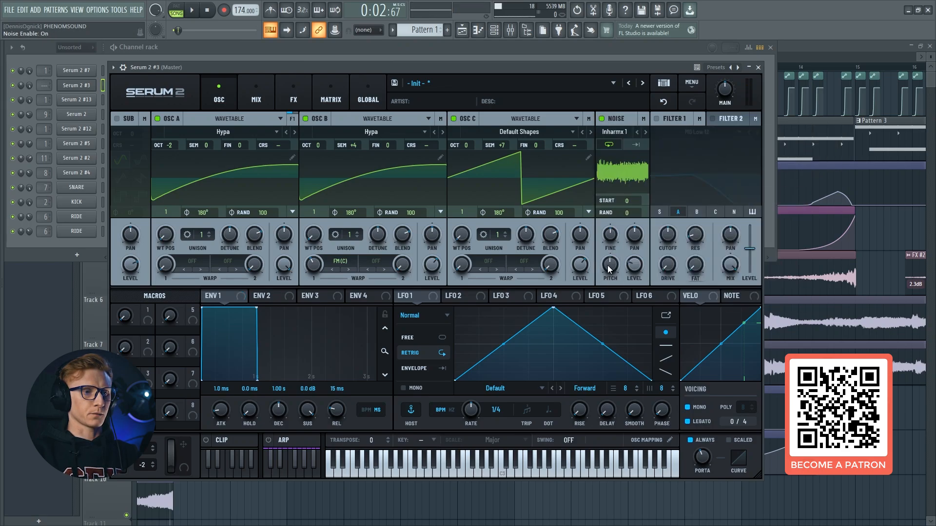
Adjust the noise oscillator's pitch and raise its level to 100%
drag(609, 269, 615, 239)
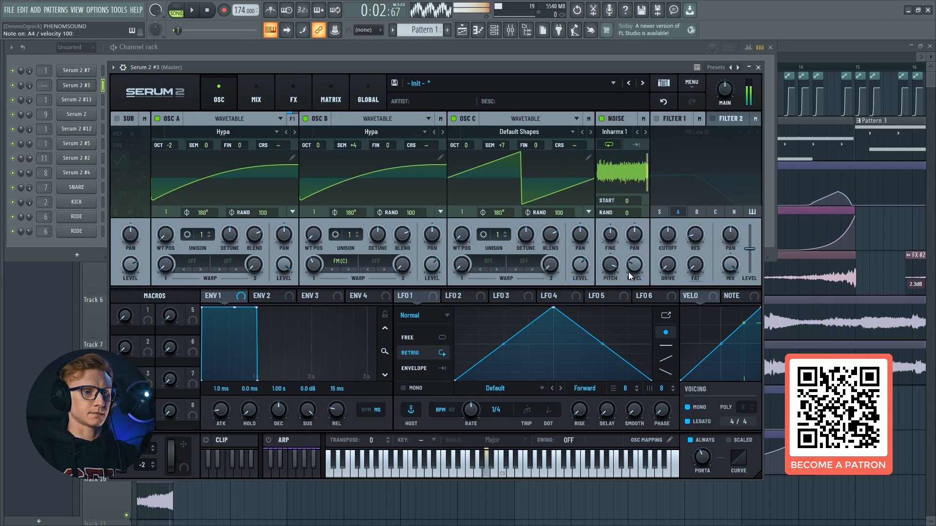
drag(628, 272, 638, 217)
drag(642, 181, 645, 168)
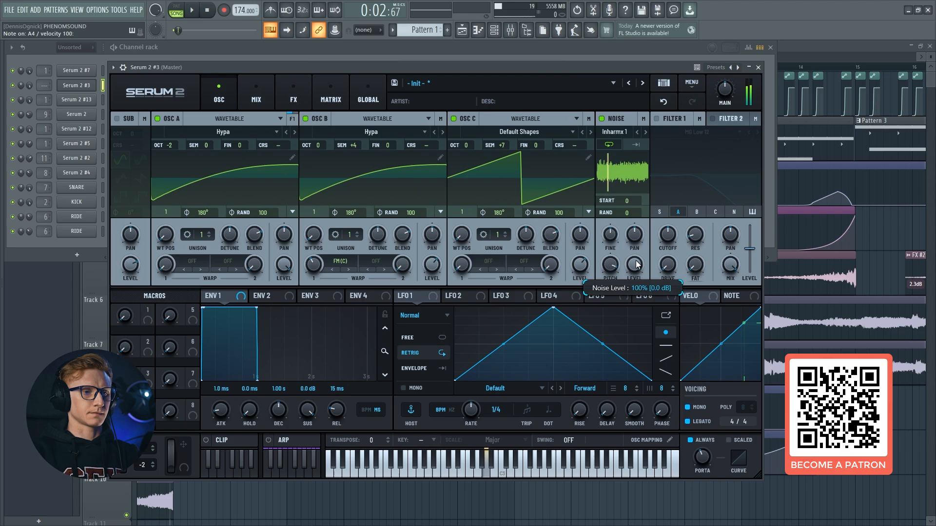
Readjust the noise oscillator's level and audition the blend with test notes
drag(636, 265, 638, 300)
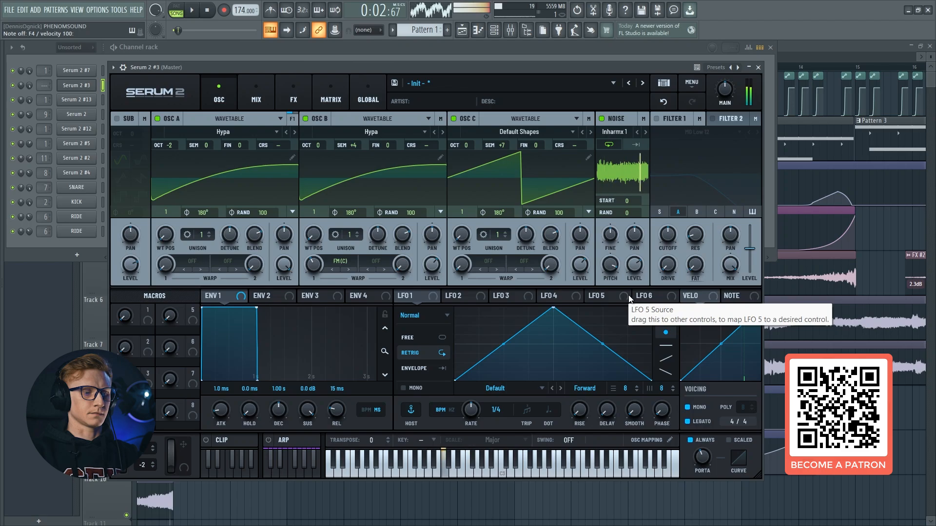
right_click(629, 239)
Enable Filter 1 with the Flg HL6- type and route oscillators A, B, C and the noise through it
click(658, 119)
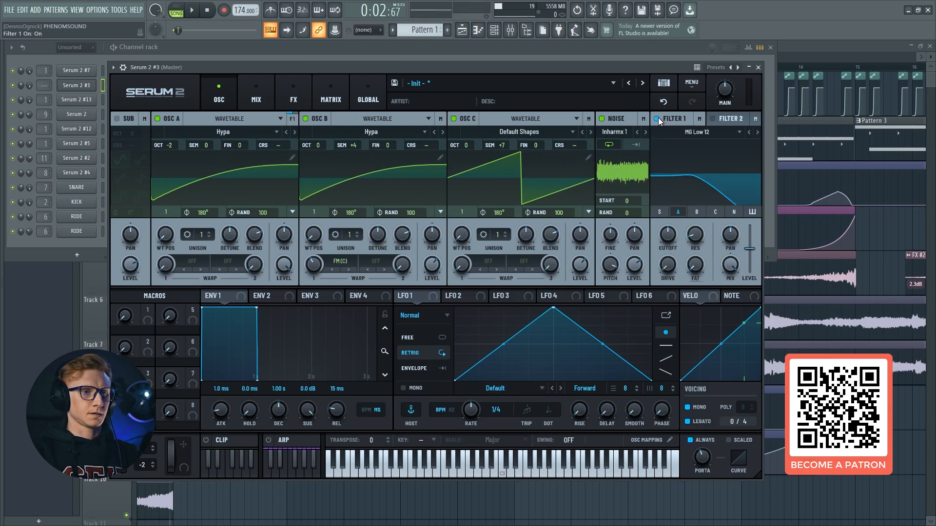
click(678, 131)
mouse_move(725, 181)
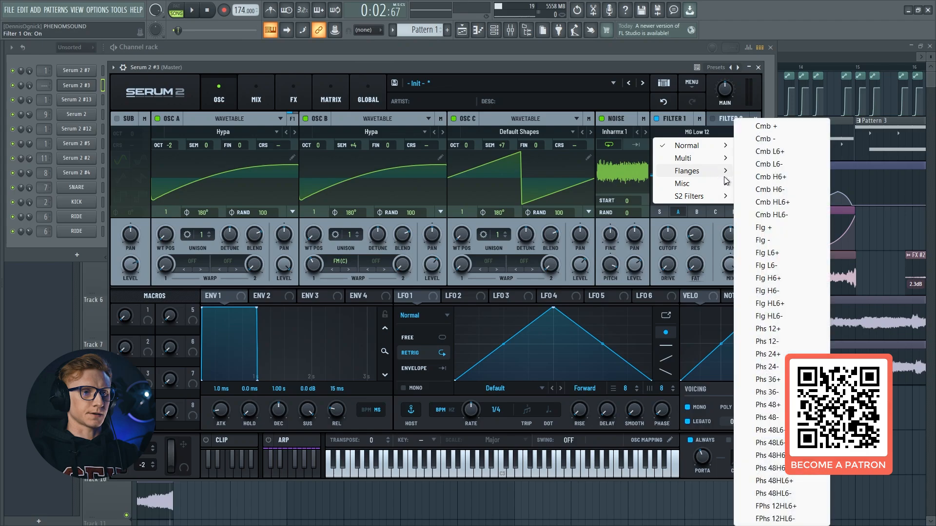
click(775, 318)
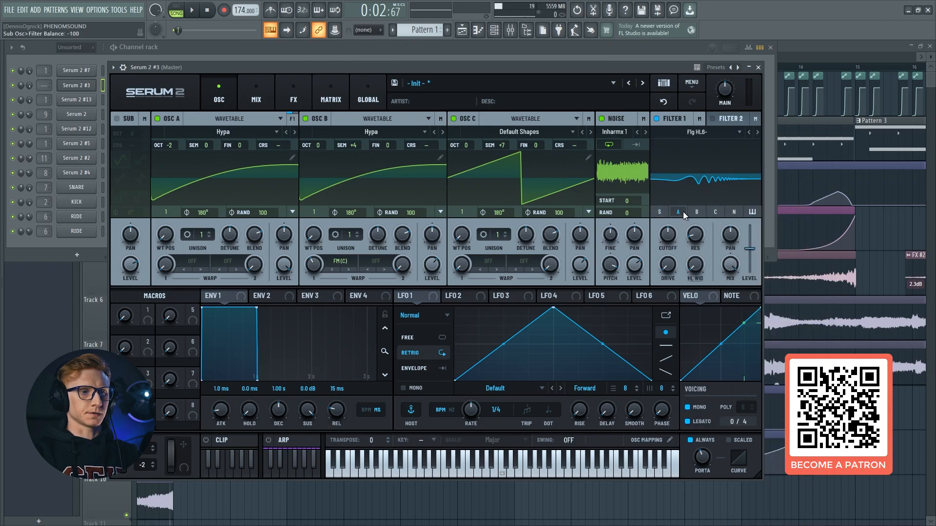
click(715, 211)
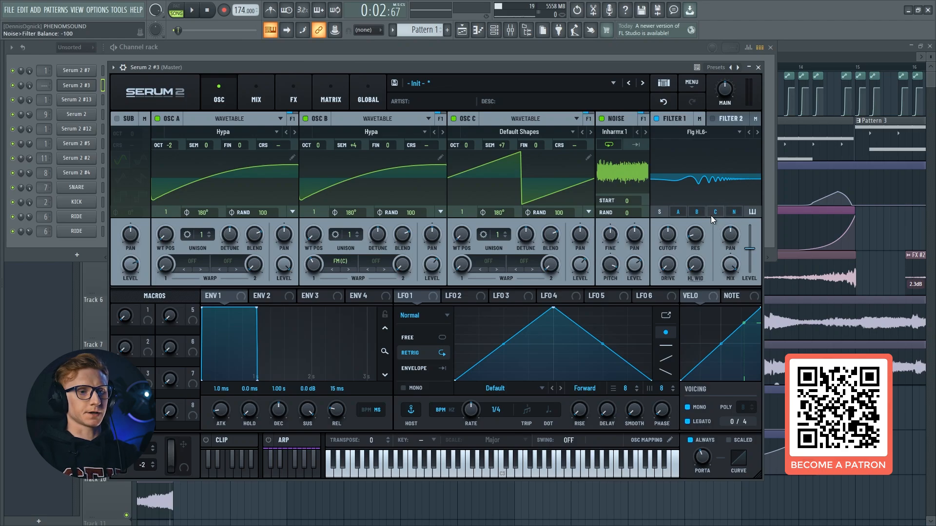
Set Filter 1's cutoff to 4400 Hz, and adjust its resonance and drive by ear
double_click(666, 237)
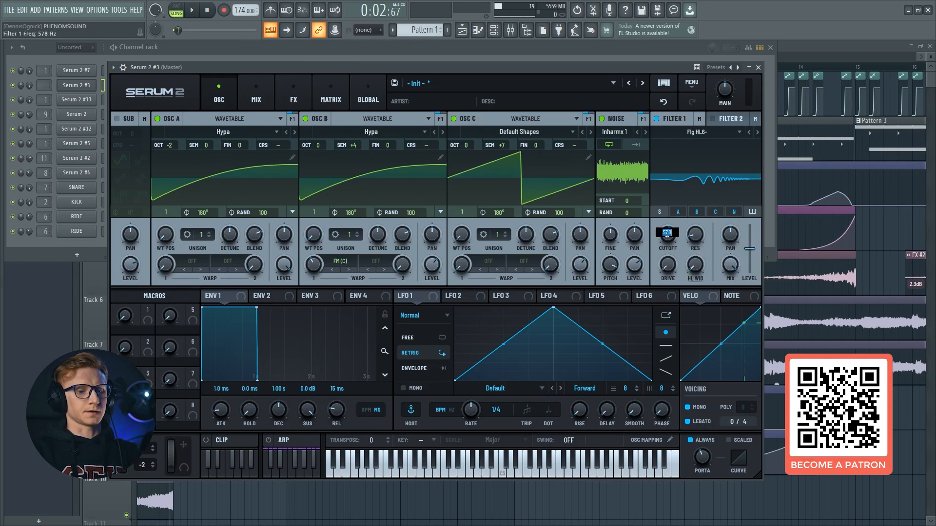
text(4400)
key(Return)
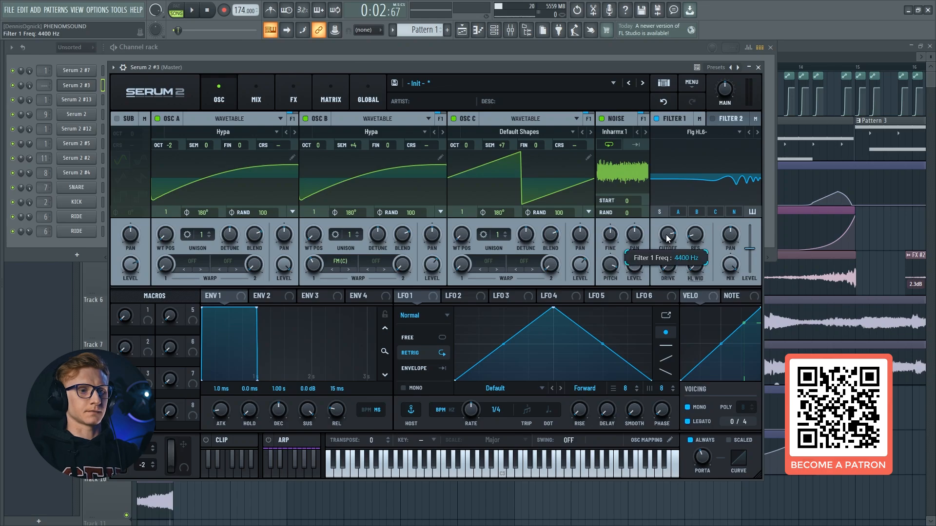
double_click(667, 235)
drag(700, 238, 668, 235)
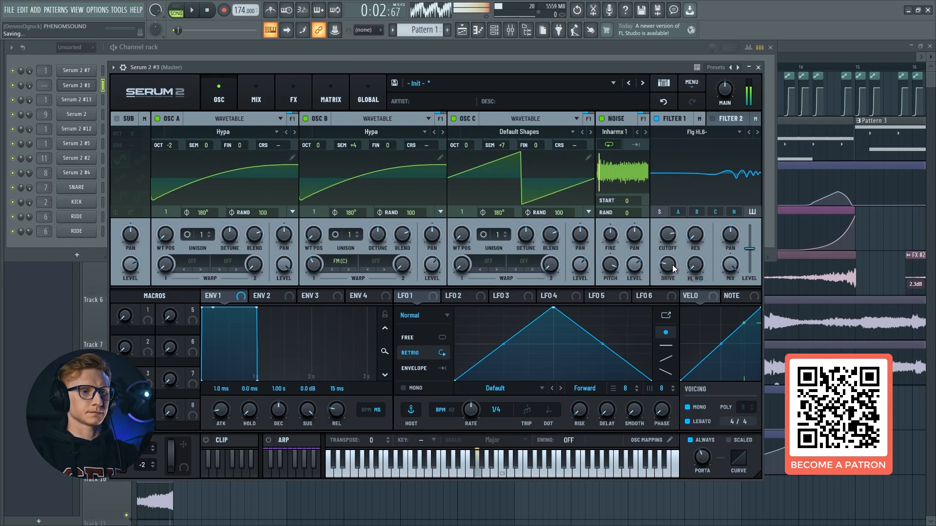
drag(669, 267, 679, 245)
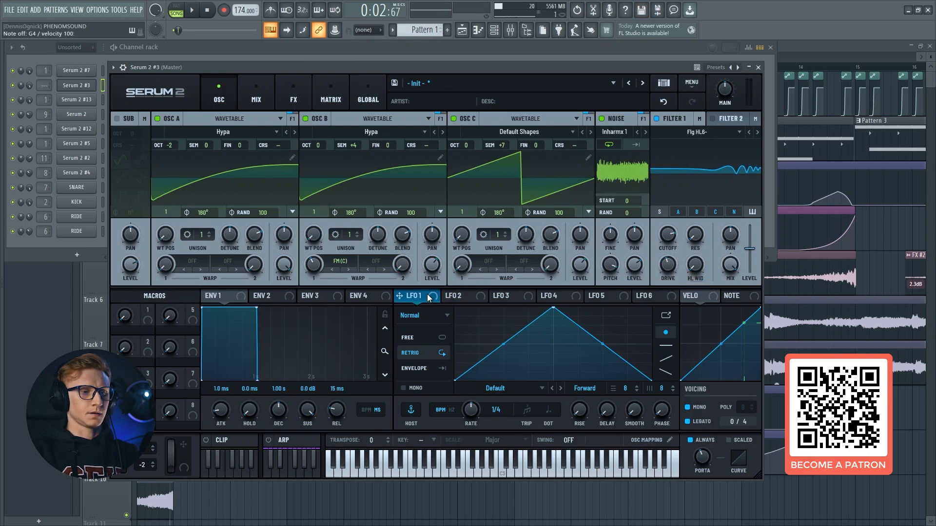
Modulate Filter 1's cutoff with LFO 1 at 7%, moving the LFO's peak near its start and setting its rate to 1/8
drag(435, 294, 661, 233)
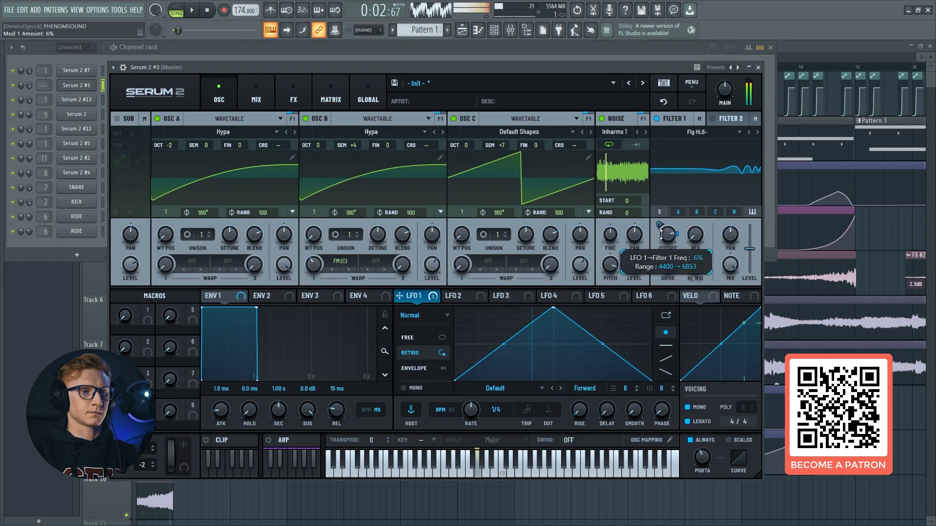
drag(661, 234, 659, 225)
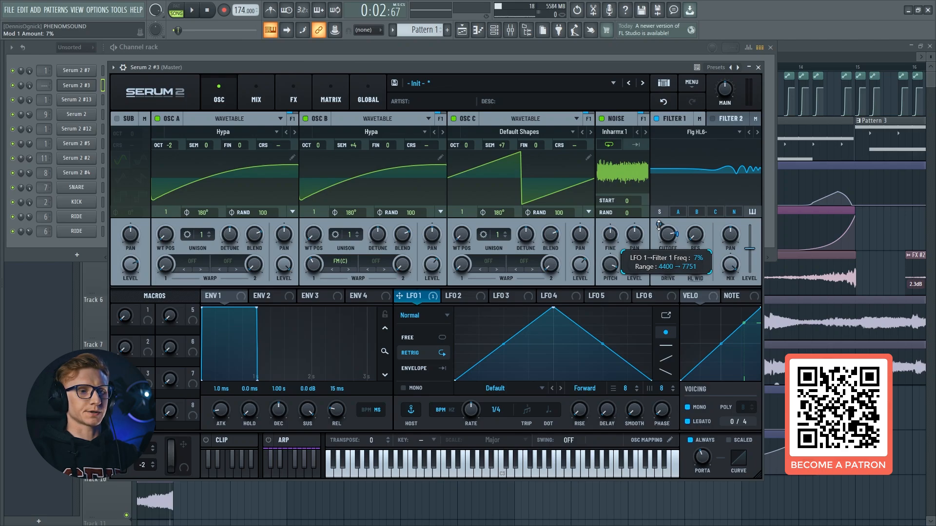
drag(553, 309, 467, 296)
drag(497, 409, 498, 405)
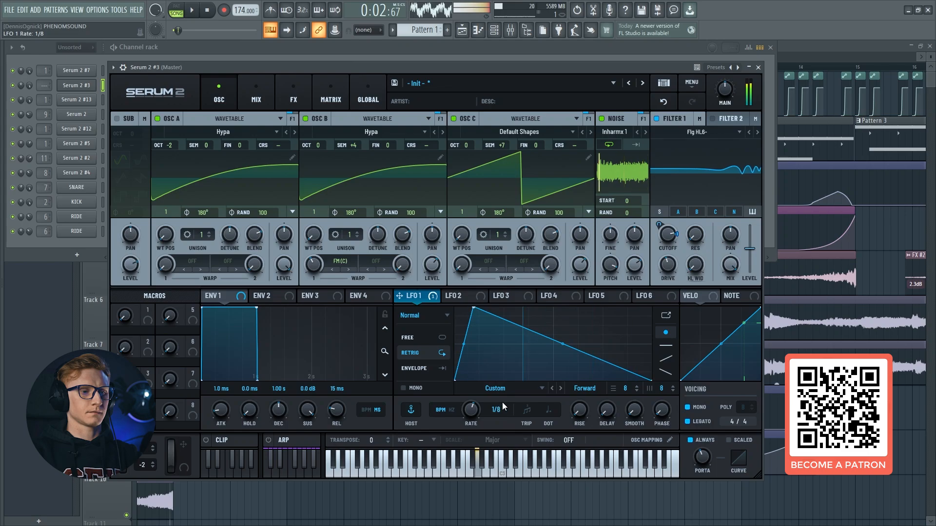
Add a modulation matrix routing from LFO 2 to the global Main Tuning
click(463, 298)
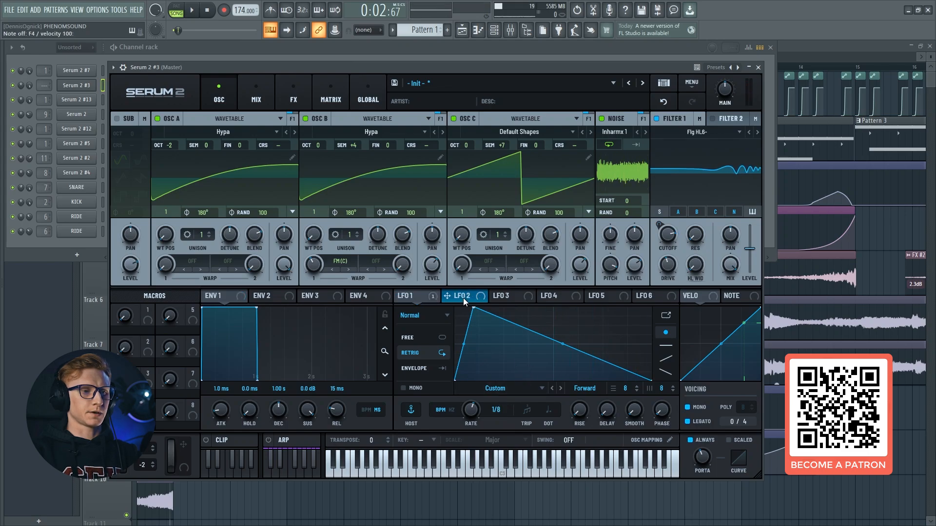
click(327, 90)
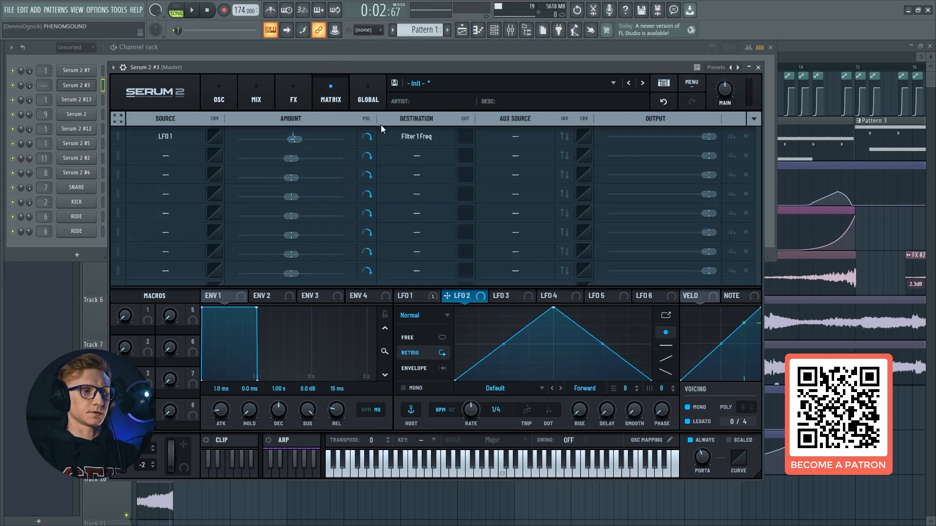
click(415, 156)
mouse_move(467, 375)
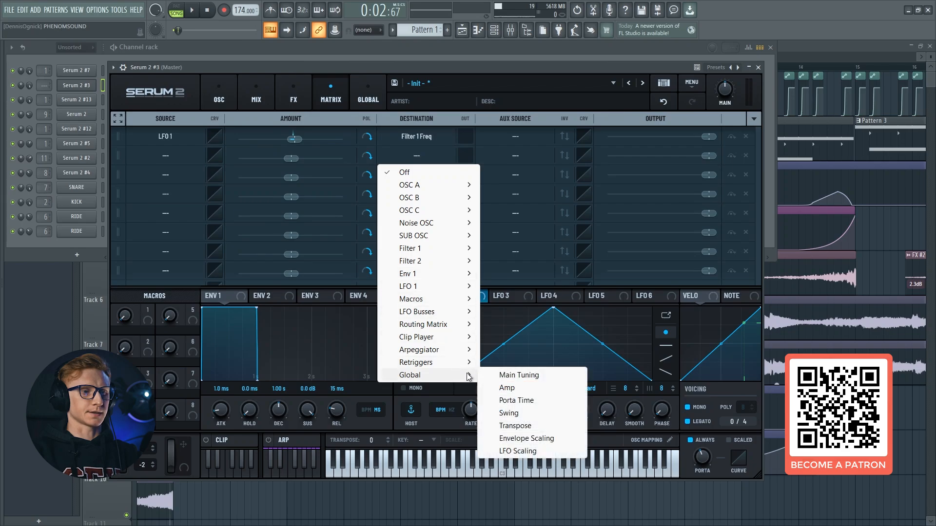
click(518, 375)
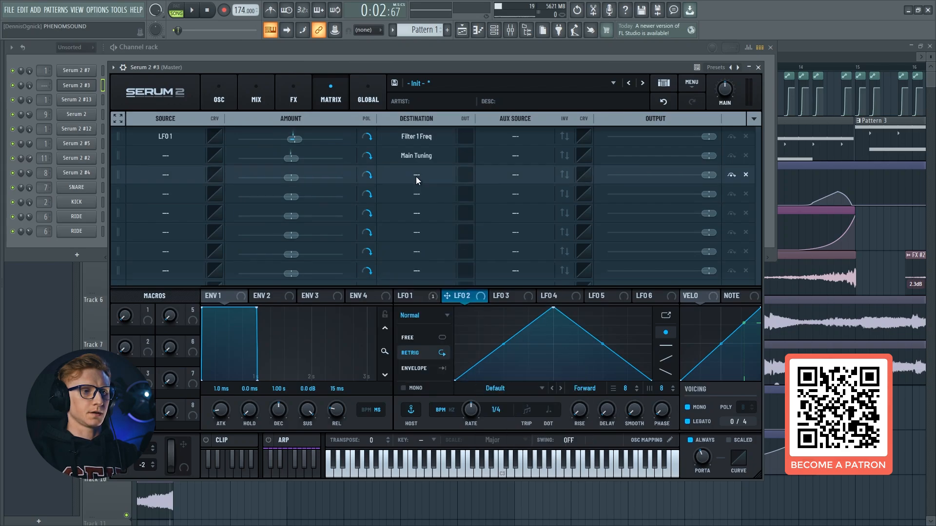
click(179, 159)
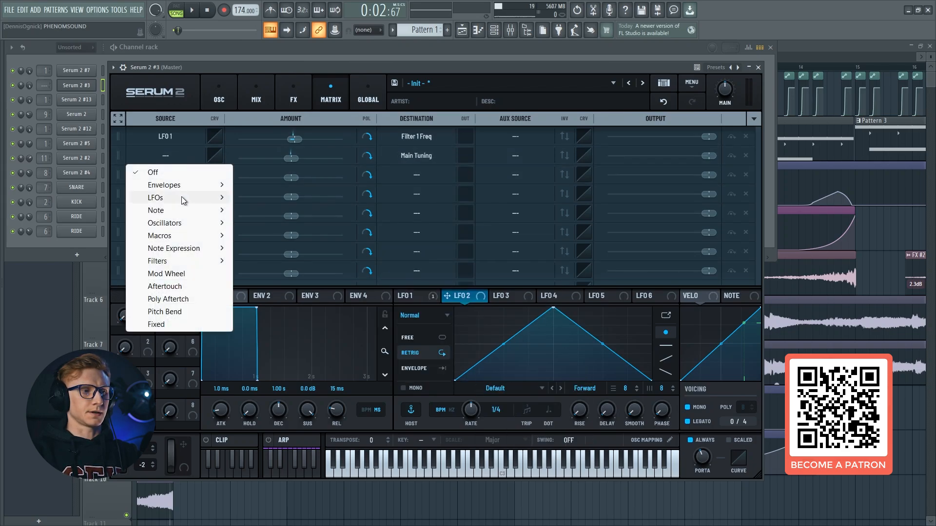
mouse_move(181, 197)
click(286, 211)
Lower LFO 2's peak to below half height, set its rate to 1/16 and its Main Tuning amount to 1%
drag(553, 311, 554, 351)
drag(501, 408, 505, 402)
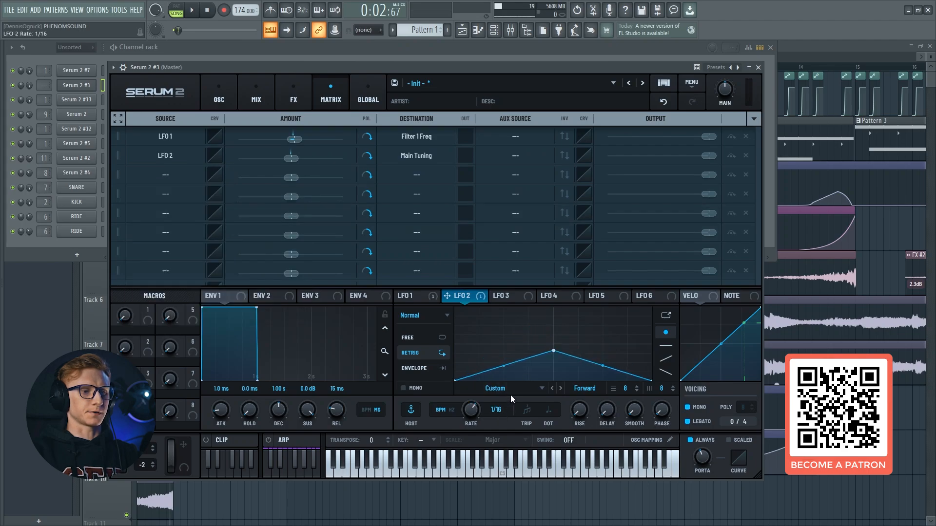
double_click(291, 157)
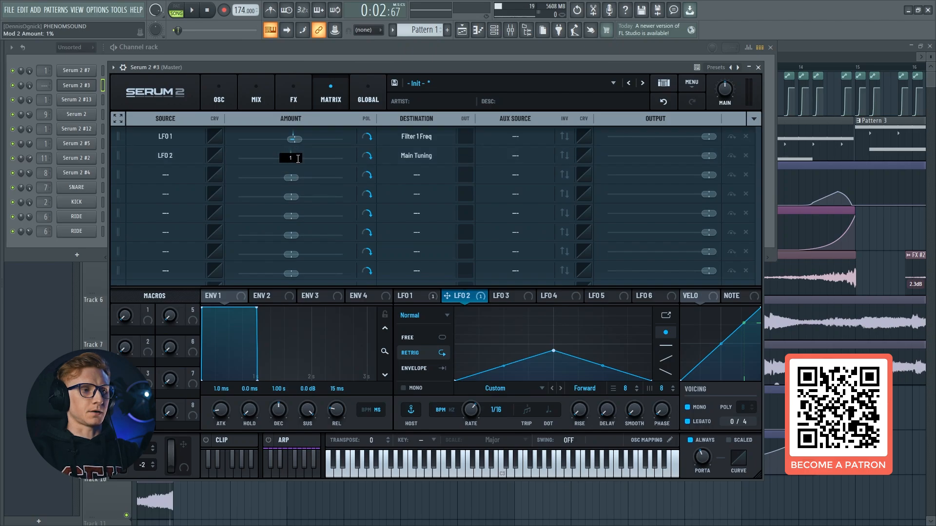
key(Return)
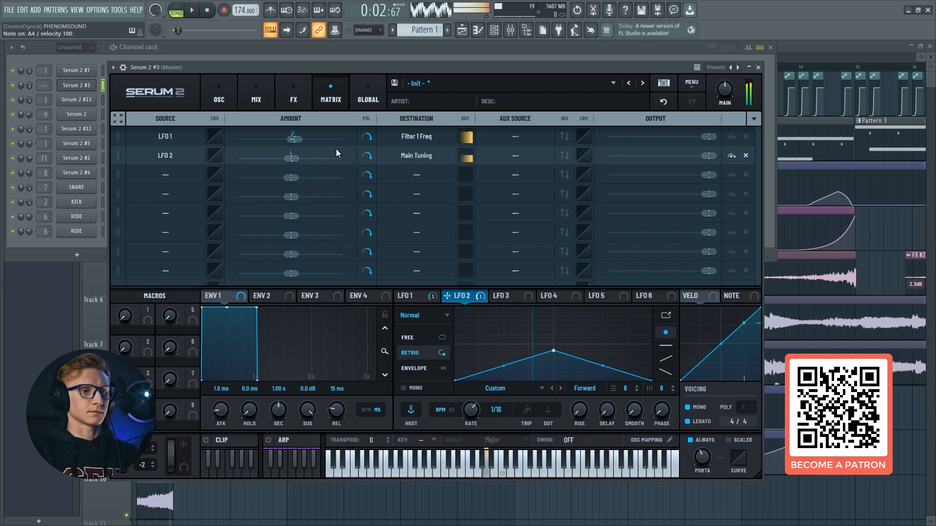
mouse_move(554, 351)
mouse_down()
mouse_move(551, 340)
mouse_move(552, 350)
mouse_up()
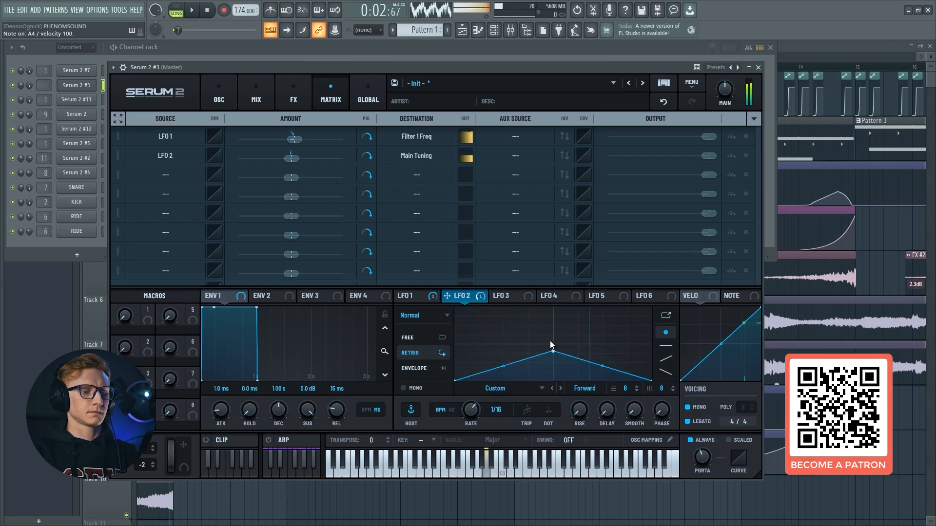
Add a Distortion effect in Overdrive mode with a stack of 3, and raise its drive while auditioning
click(238, 90)
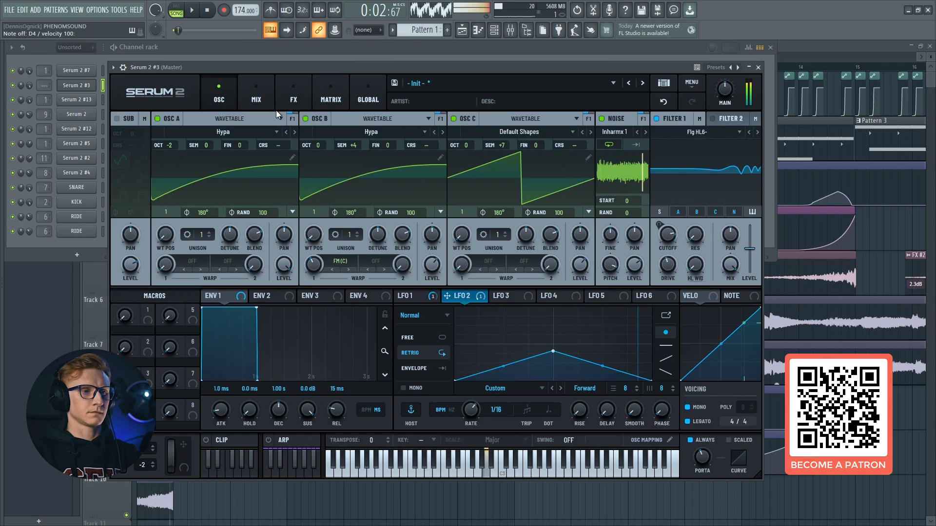
click(294, 109)
click(144, 144)
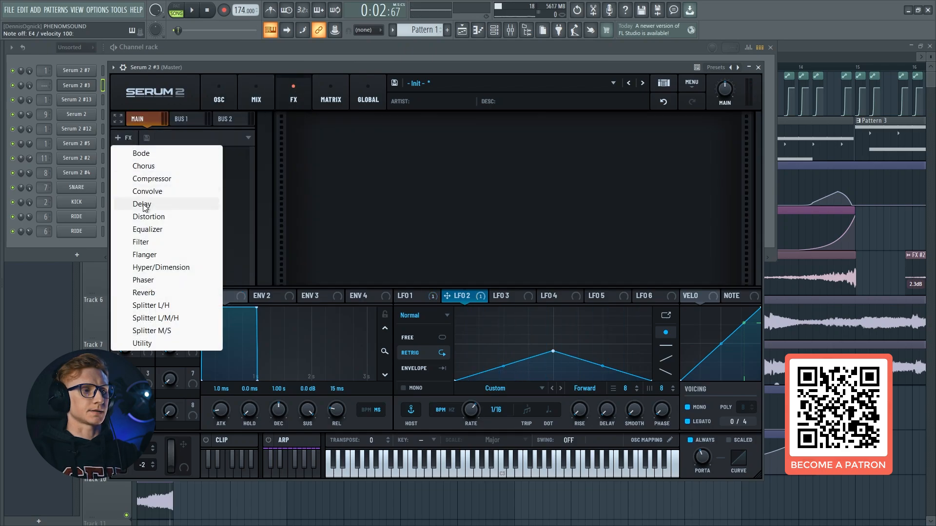
click(145, 217)
click(385, 145)
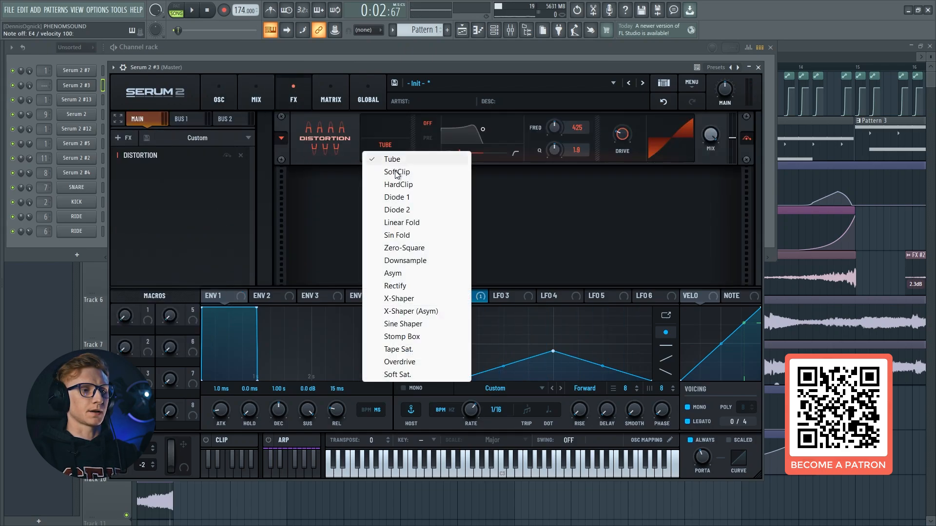
click(411, 363)
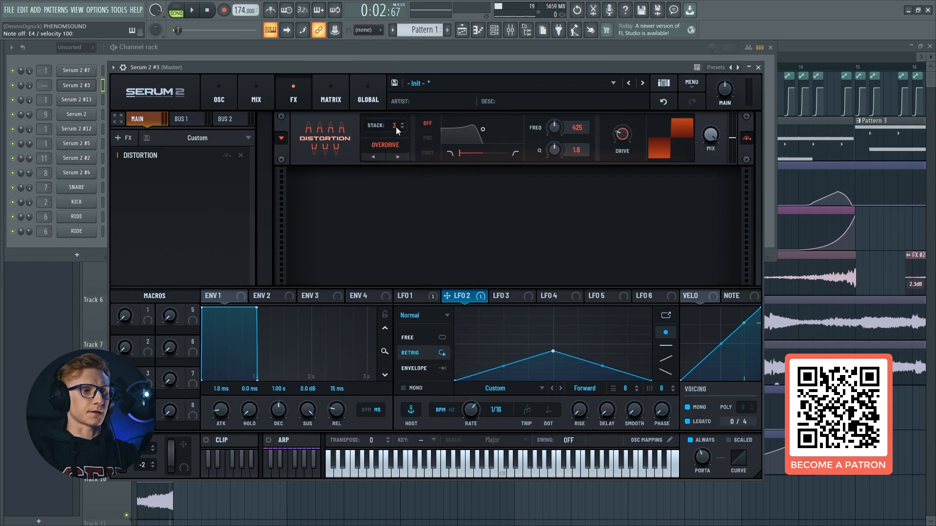
mouse_move(620, 139)
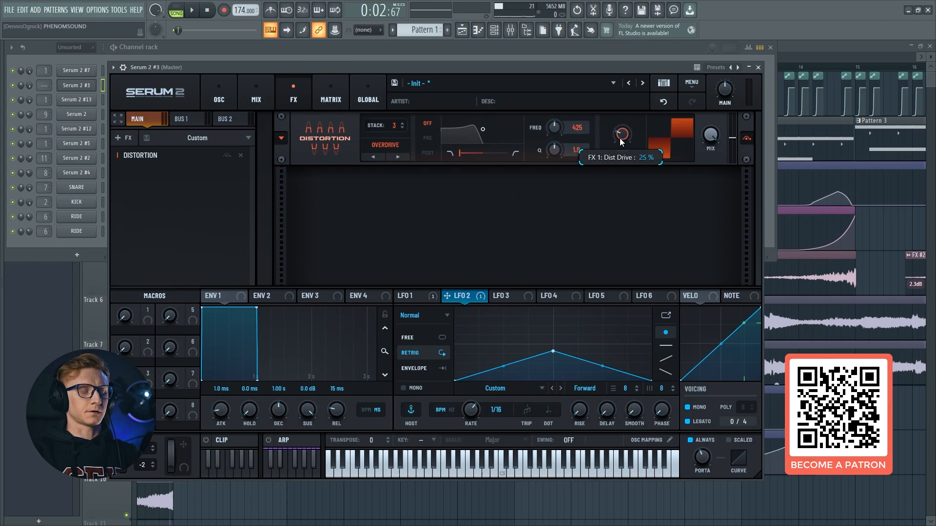
drag(619, 139, 637, 104)
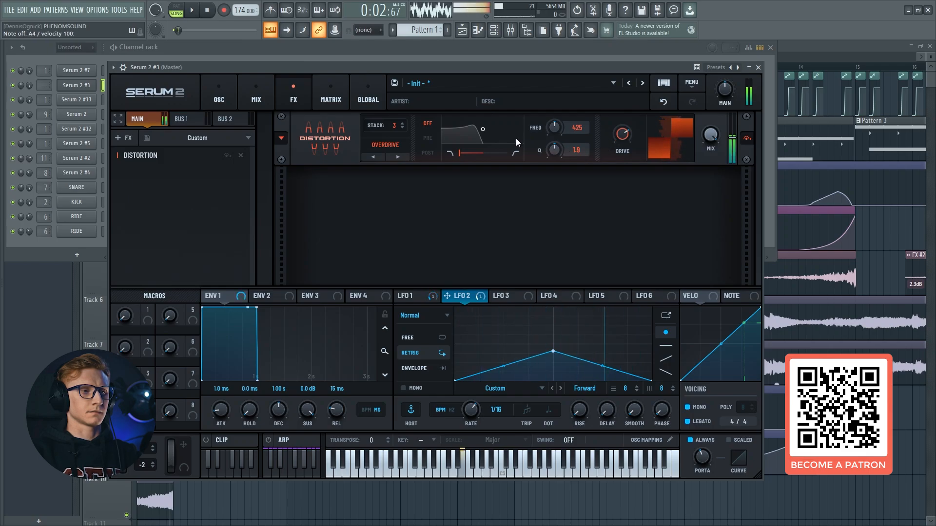
Add an Equalizer boosting 82 Hz by 10.1 at Q 53 and cutting 20000 Hz by 17.0 at Q 52, and audition it
click(124, 138)
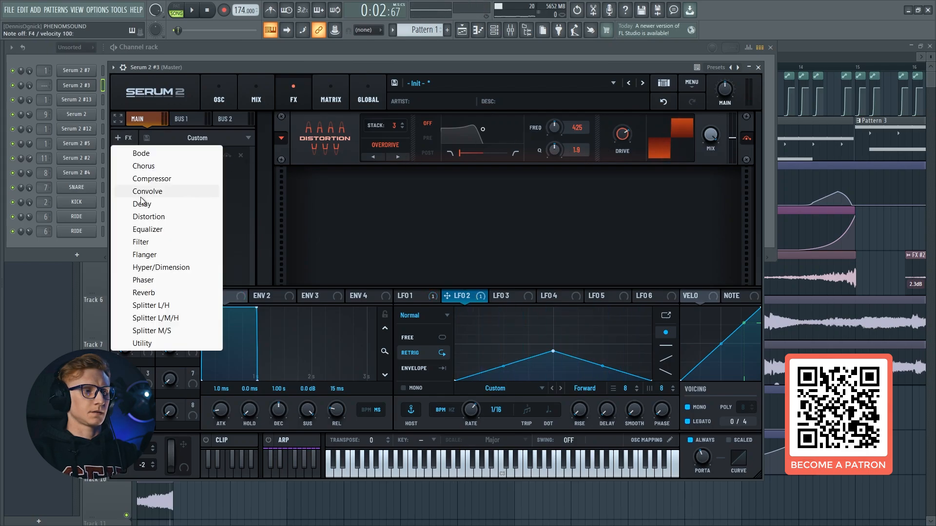
click(146, 229)
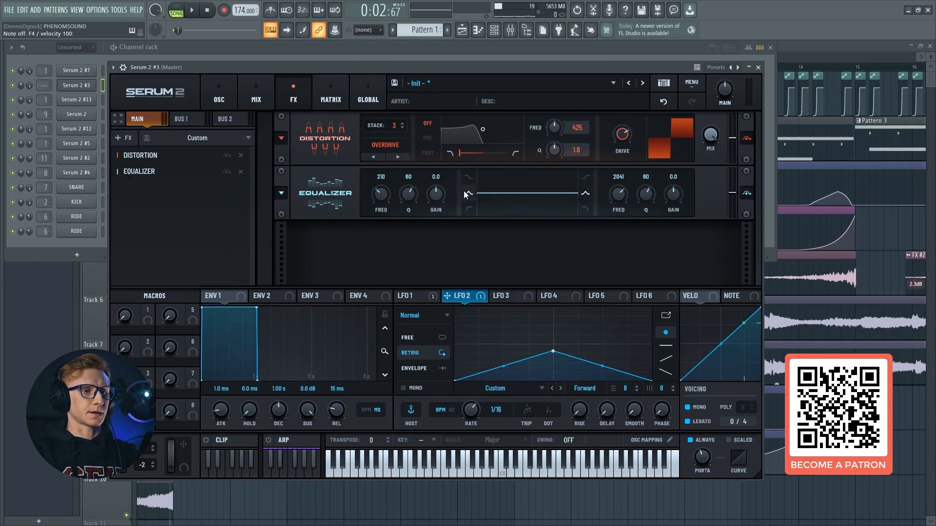
drag(391, 191, 443, 186)
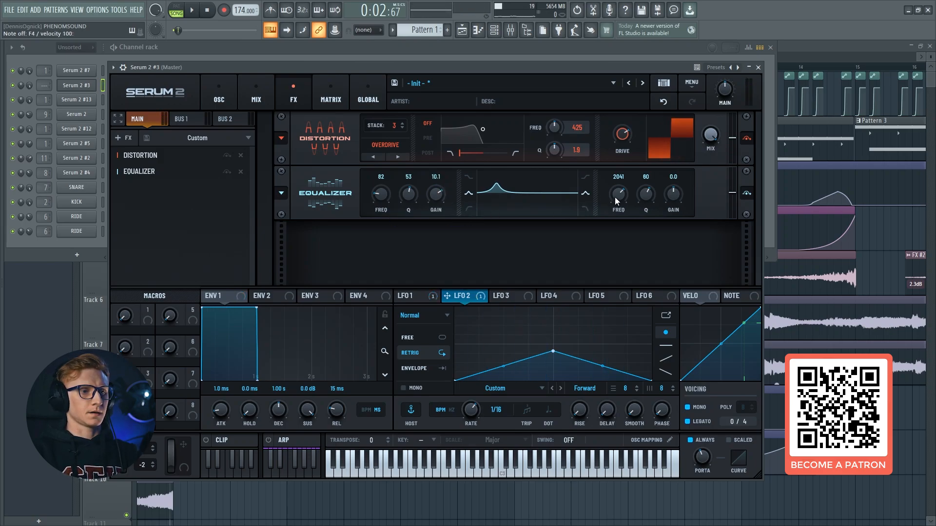
drag(618, 207, 669, 232)
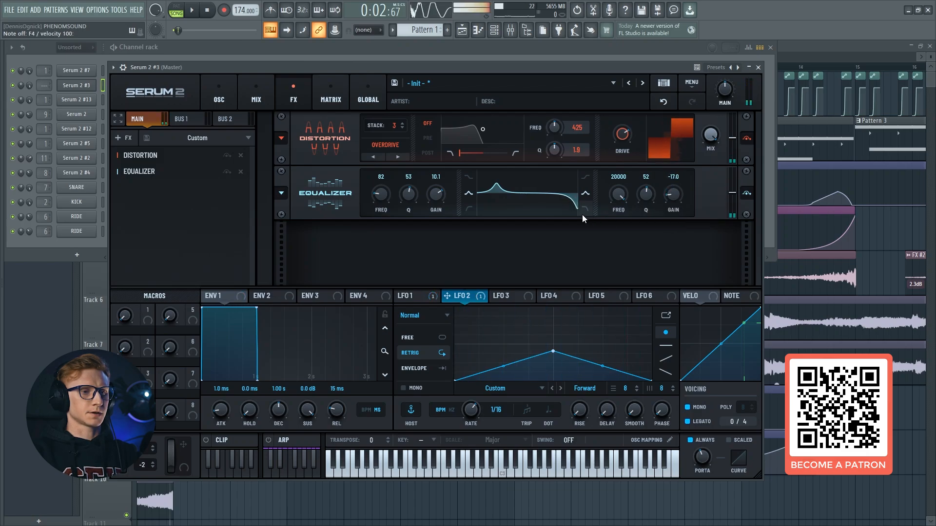
key(b)
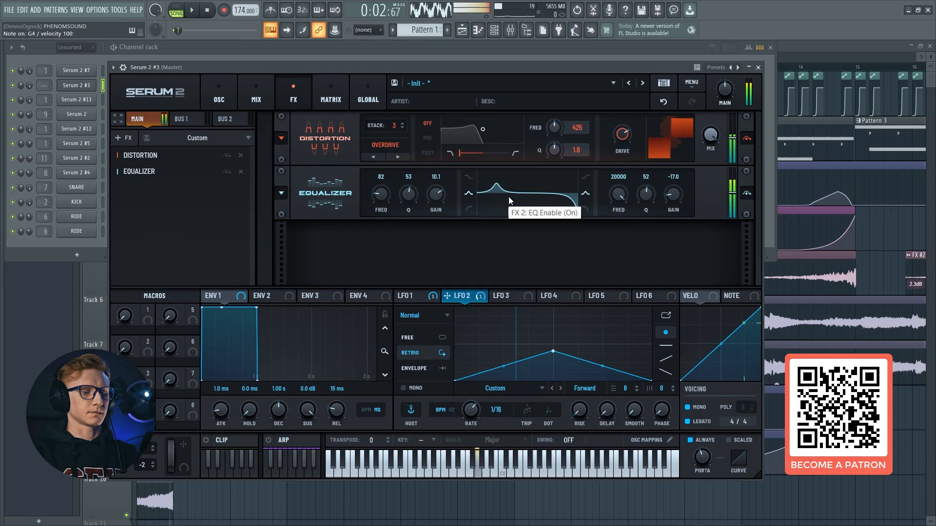
key(c)
key(n)
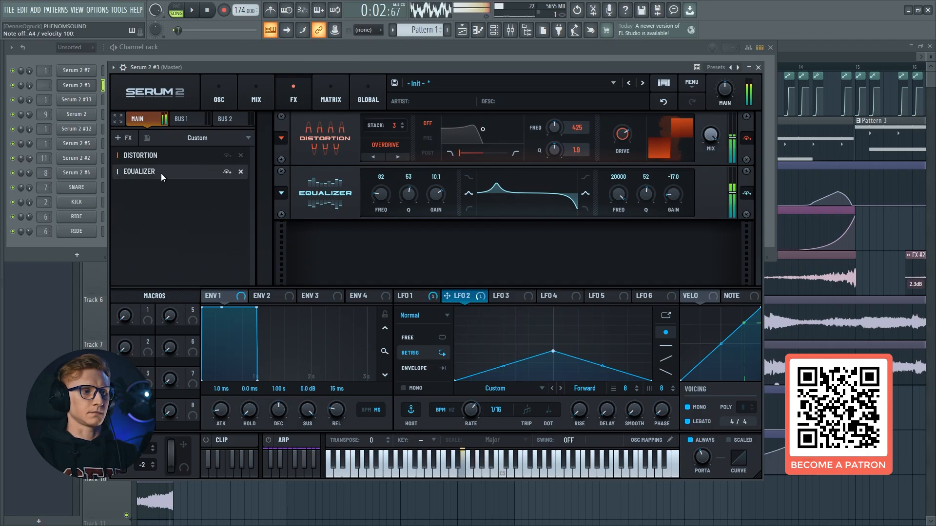
key(v)
Add a second Distortion effect in Asym mode and raise its drive to maximum while auditioning
click(132, 142)
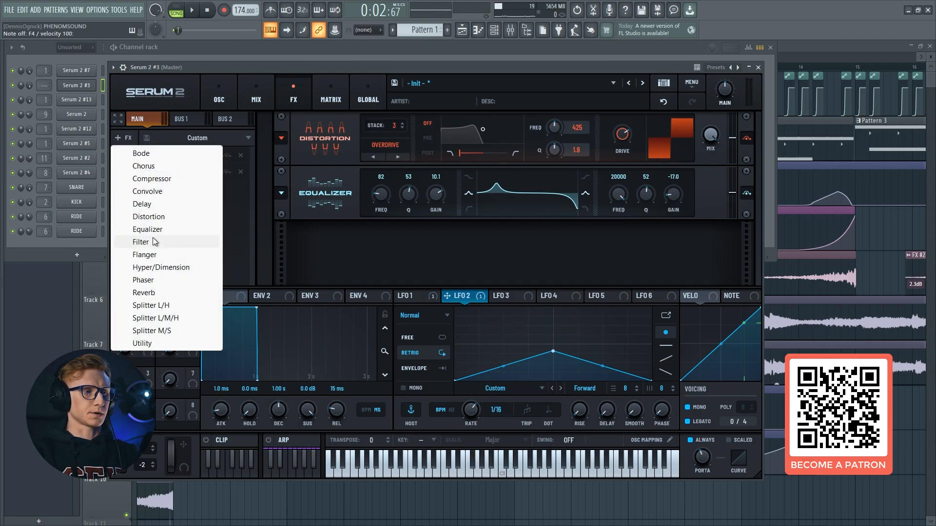
click(166, 213)
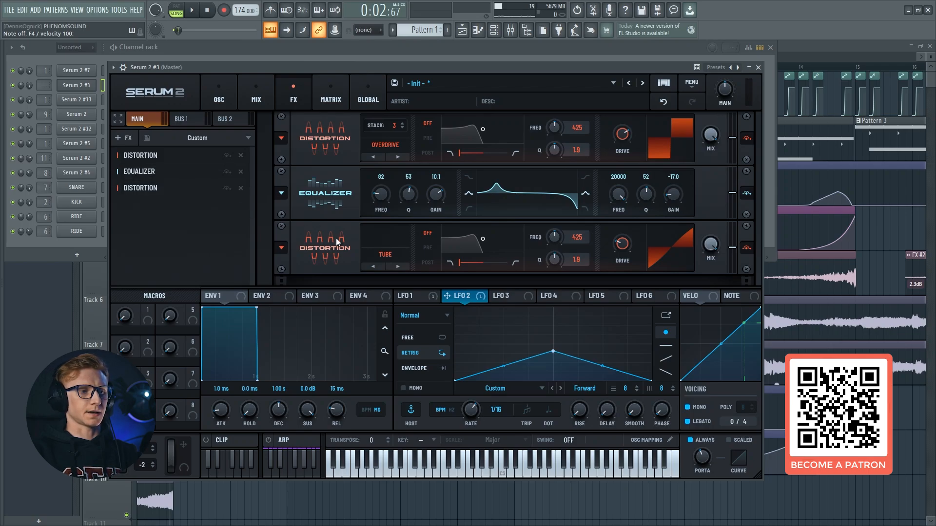
click(383, 261)
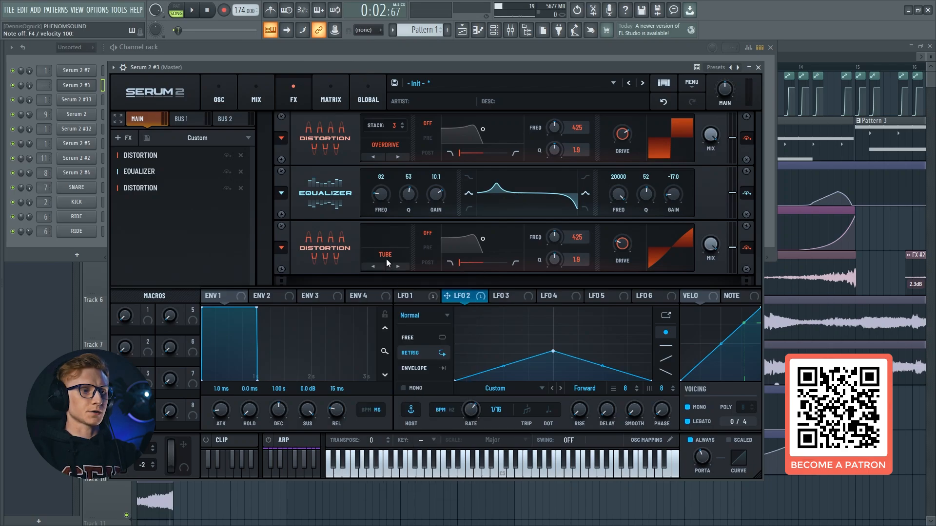
click(385, 259)
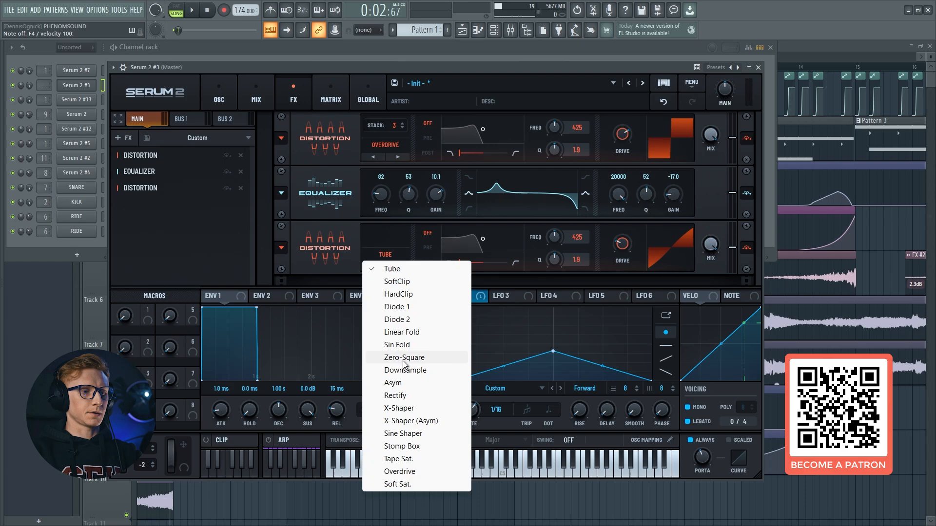
click(393, 383)
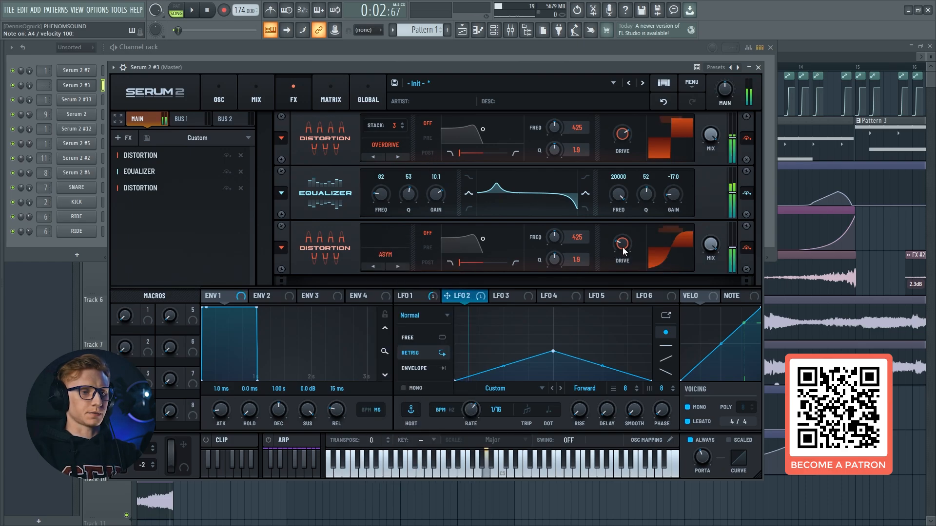
drag(624, 251, 633, 146)
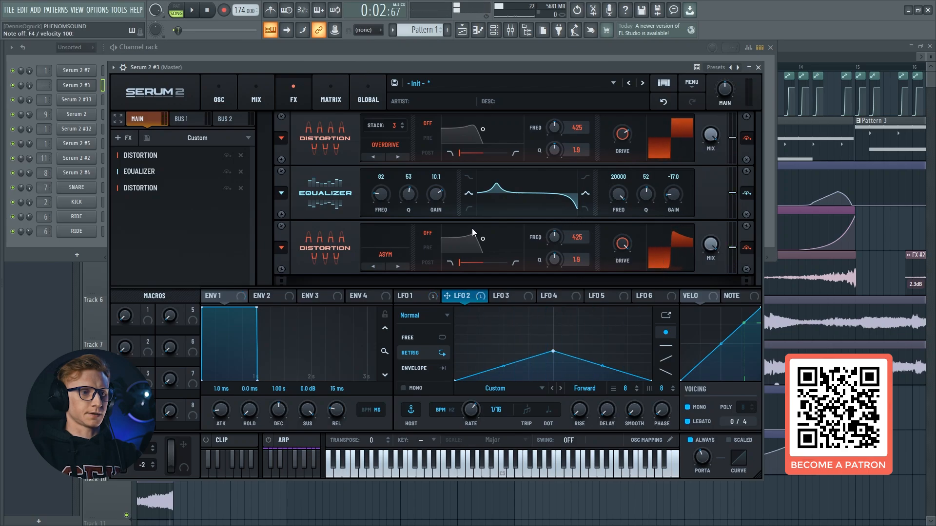
drag(624, 243, 612, 291)
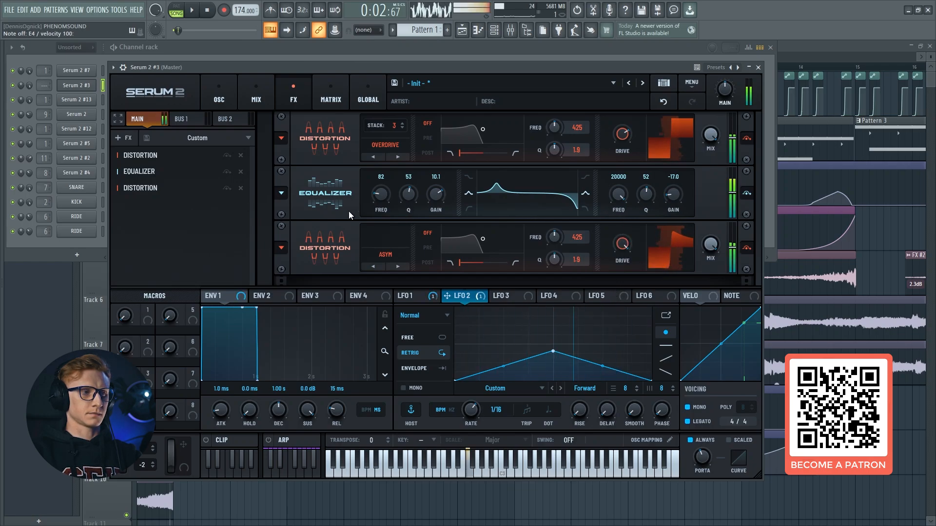
Add a Compressor after the second distortion, switch it to Multiband mode and set its gain to 9.9
click(124, 138)
click(139, 142)
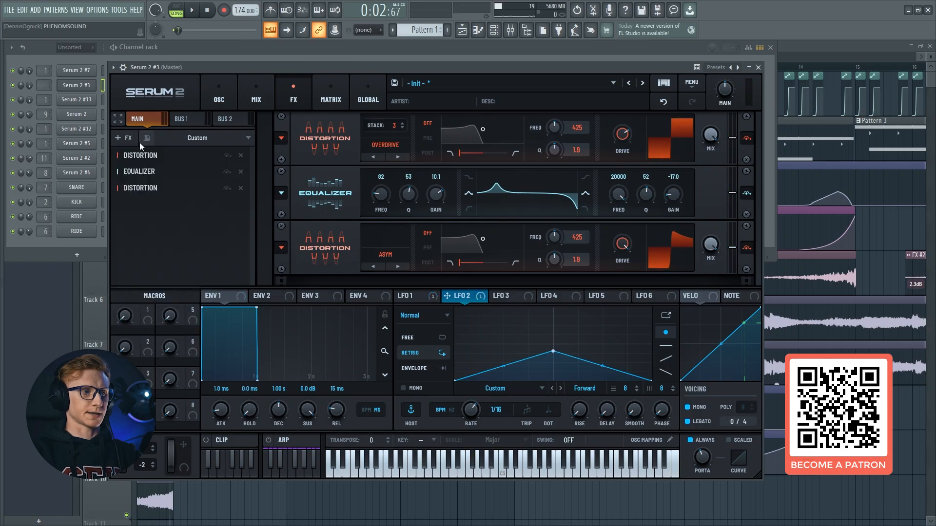
click(139, 142)
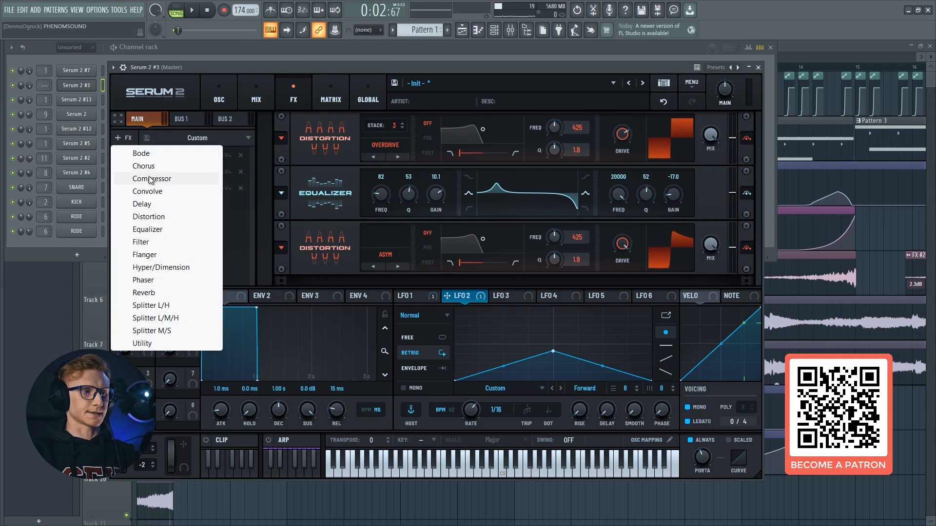
click(175, 180)
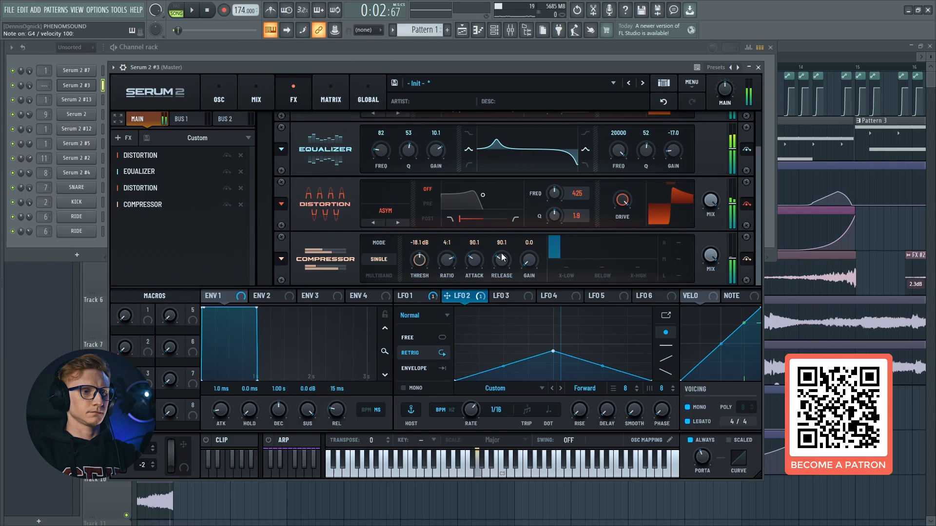
drag(528, 262, 528, 258)
click(383, 272)
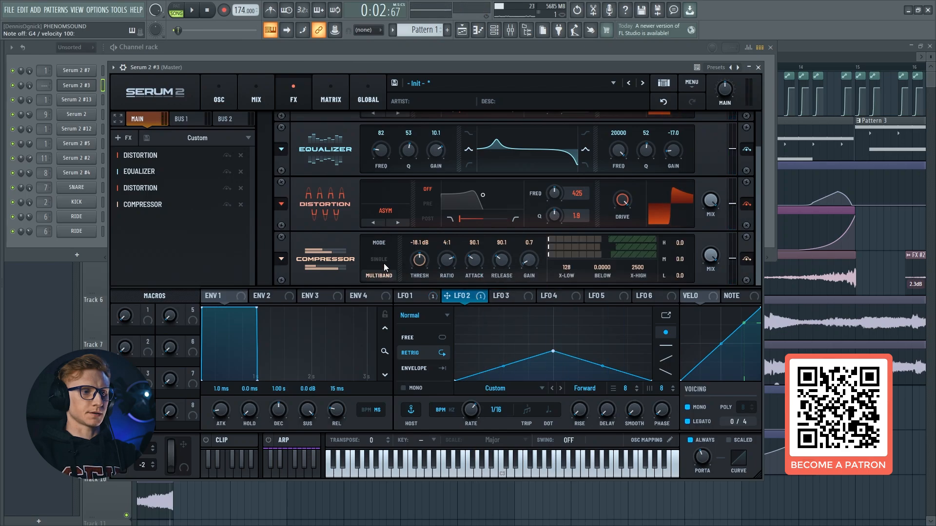
click(382, 263)
click(382, 275)
drag(531, 267, 539, 244)
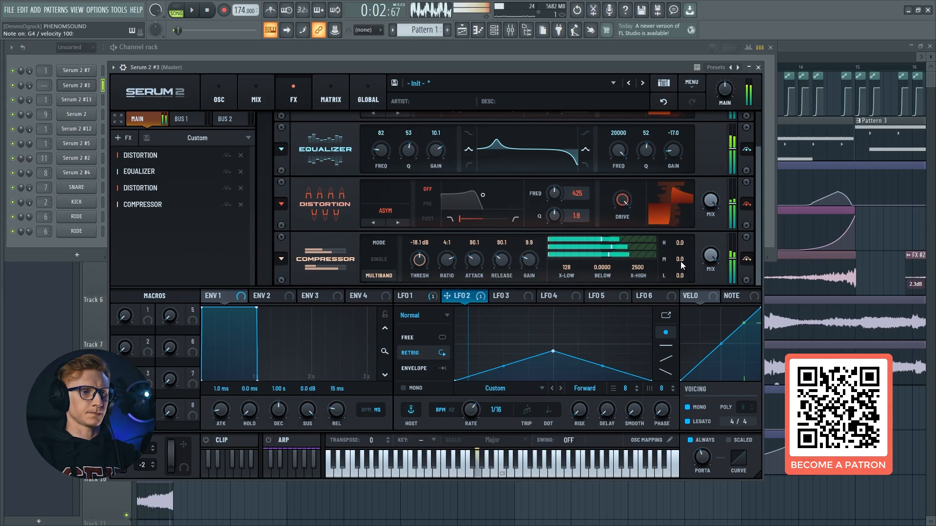
Set the multiband compressor's band gains to 11.8 high, 8.8 mid and 13.5 low
drag(681, 242, 694, 223)
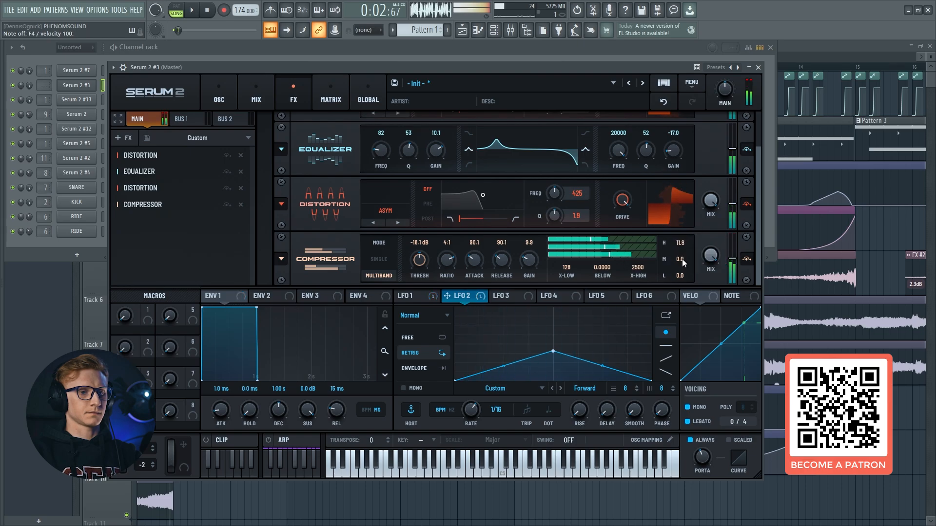
drag(681, 259, 691, 244)
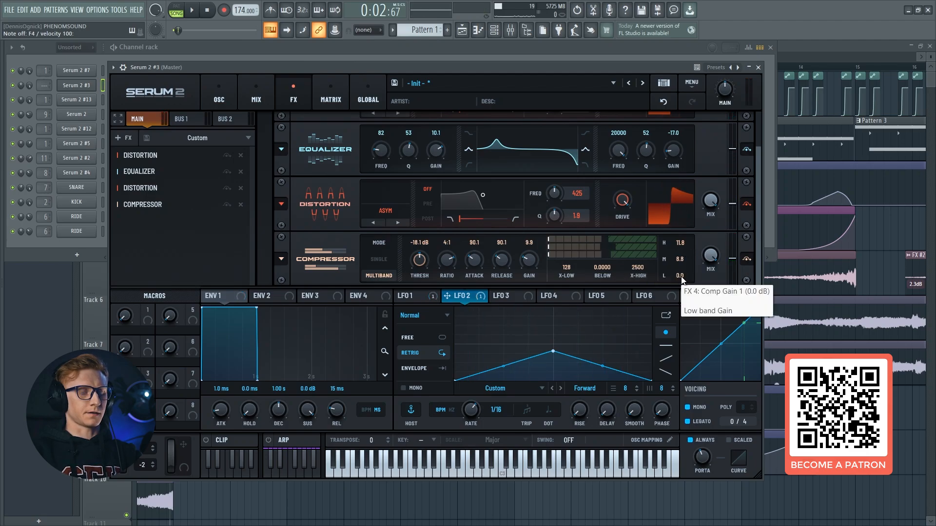
drag(681, 278, 688, 244)
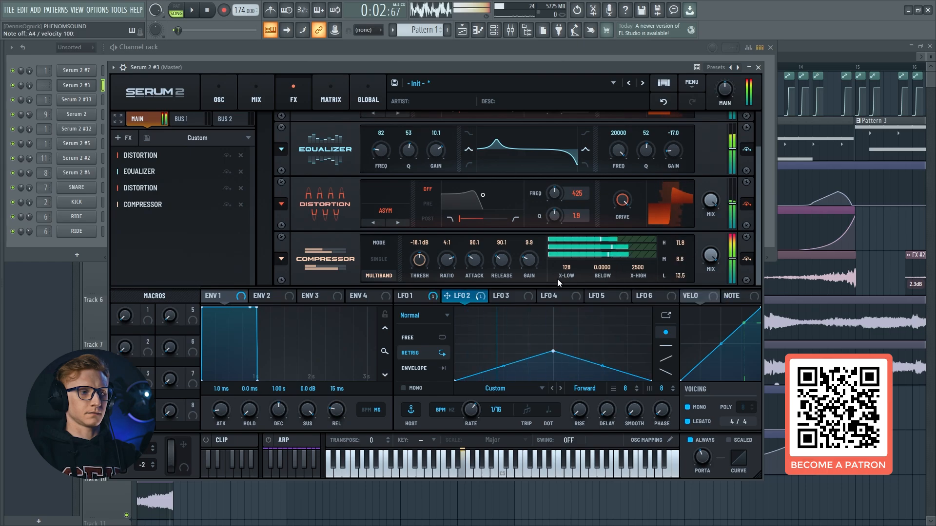
Add a Hyper/Dimension effect with Hyper mix at 19%, reduce the Dimension size and adjust the Dimension mix
click(128, 139)
click(165, 268)
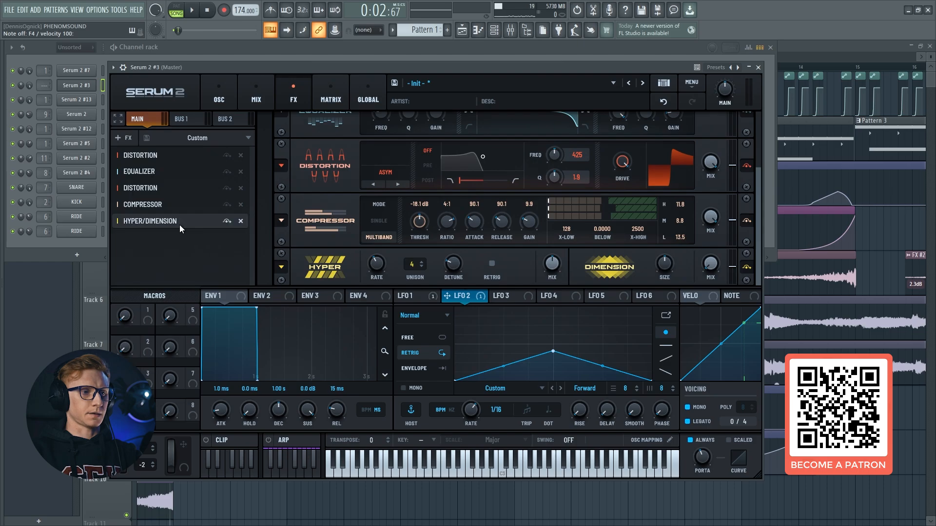
mouse_move(554, 273)
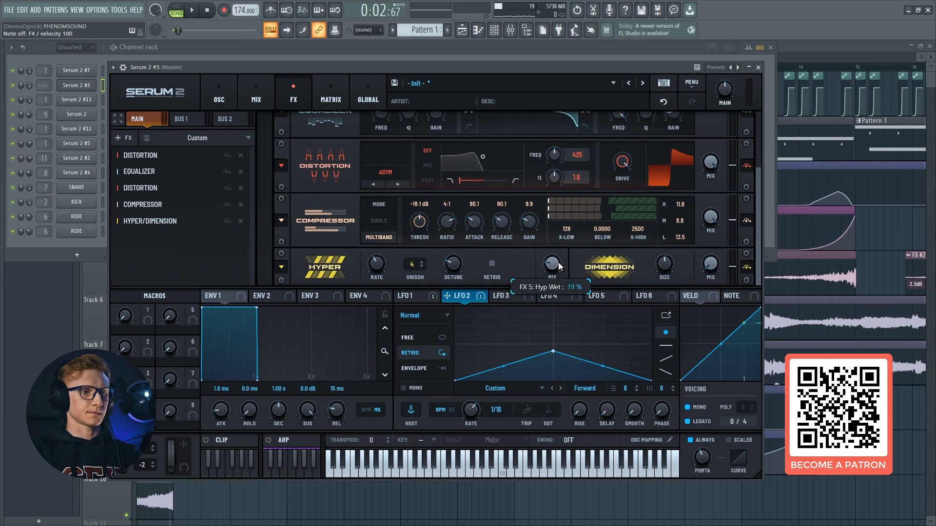
drag(664, 271, 660, 302)
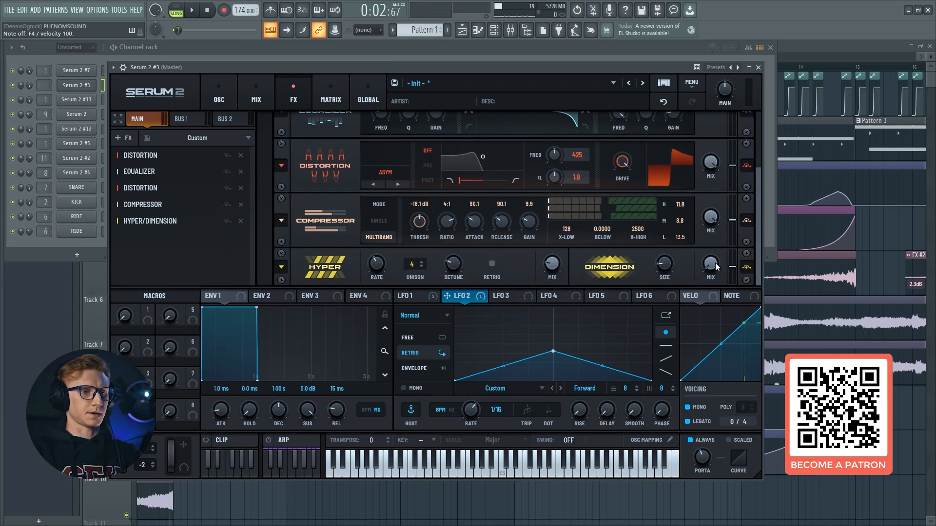
drag(711, 263, 710, 247)
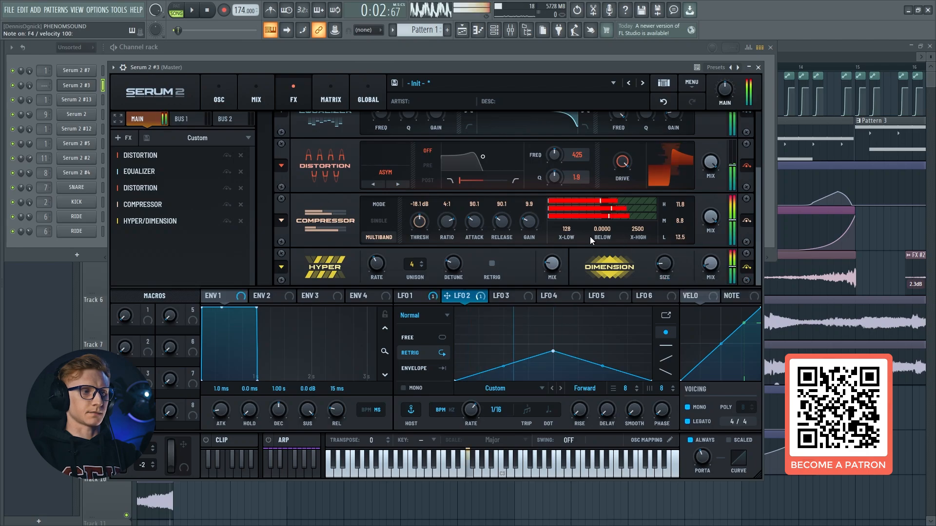
Add a Utility effect, and reopen the Serum 2 #3 channel on its oscillator page to audition the sound
click(128, 138)
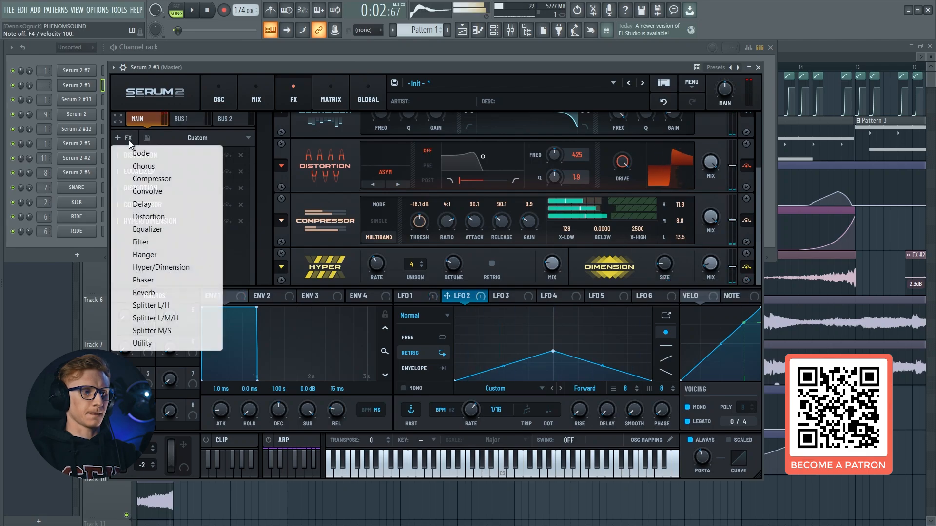
click(159, 343)
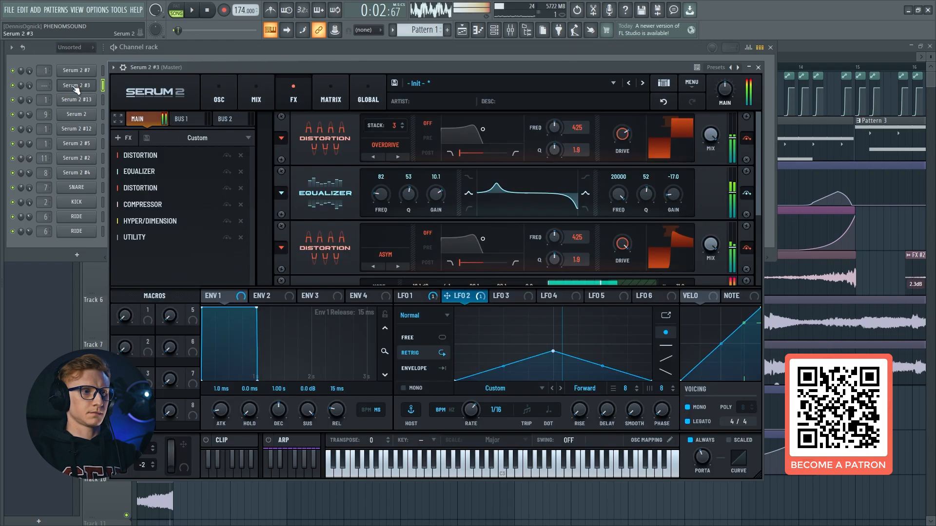
click(76, 85)
click(227, 90)
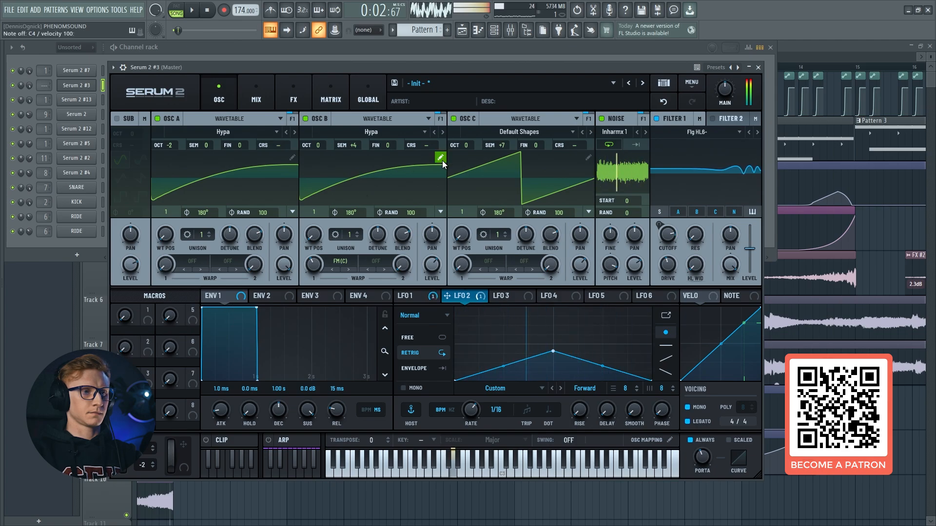
Route Serum 2 #3 to mixer insert 1 and bypass all of that insert's loaded effects except OTT
key(ctrl+s)
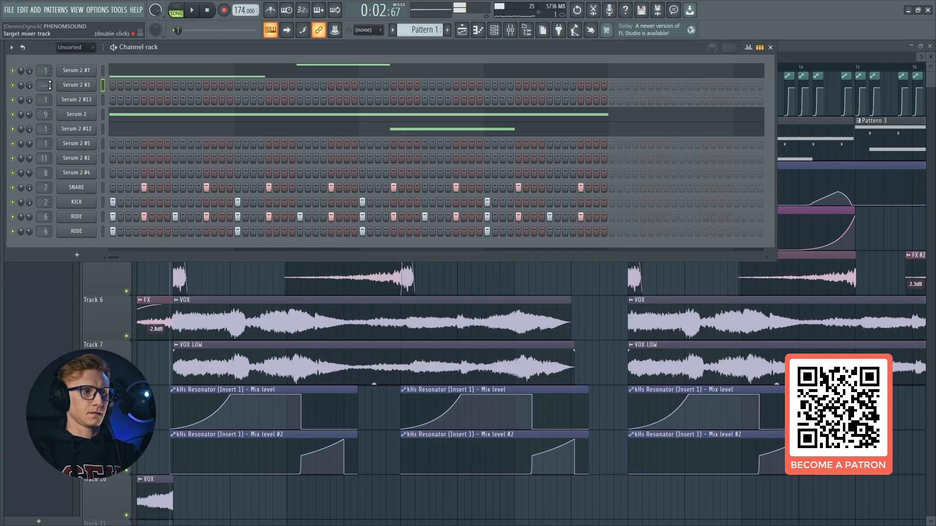
click(509, 30)
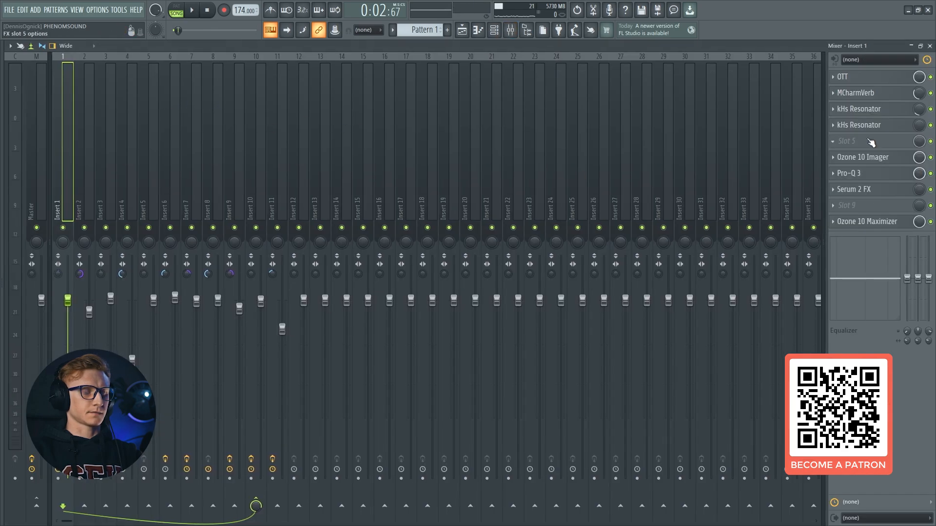
key(n)
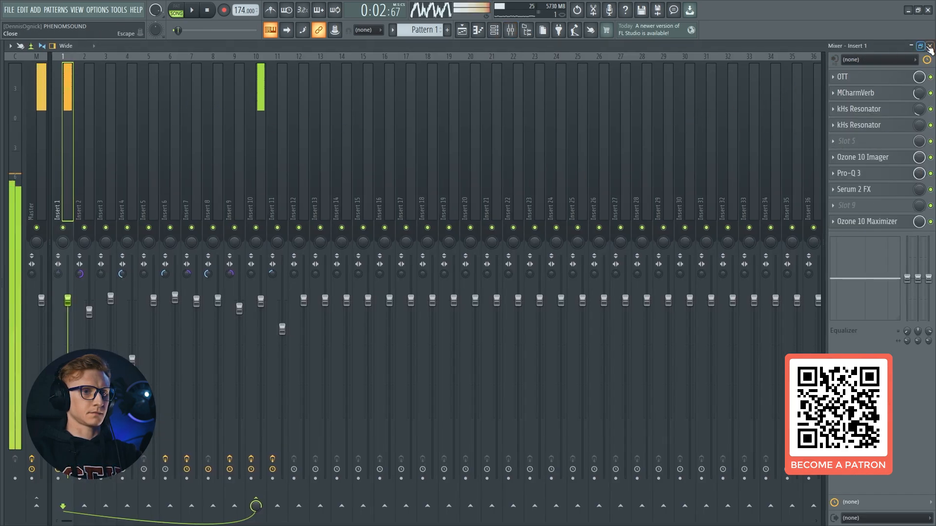
click(930, 93)
click(930, 109)
click(930, 125)
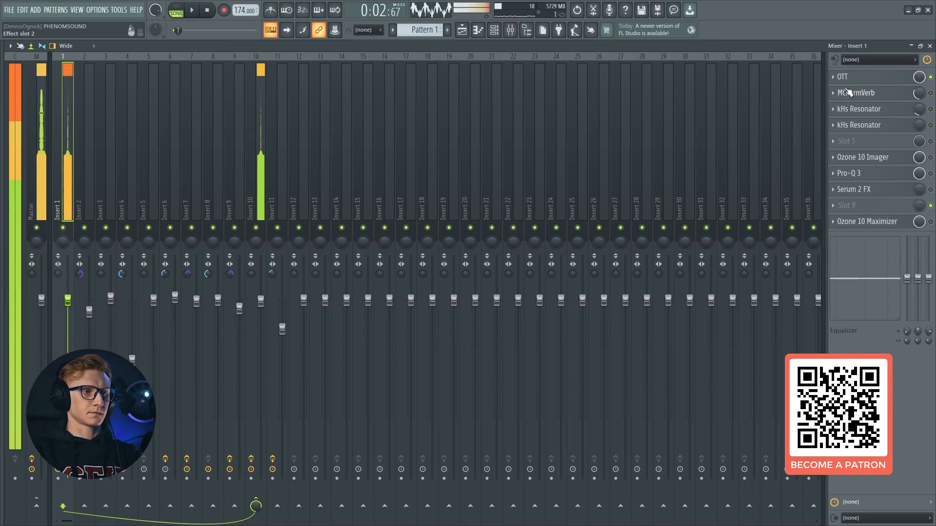
Examine OTT's settings on insert 1 and audition the sound through it
click(857, 81)
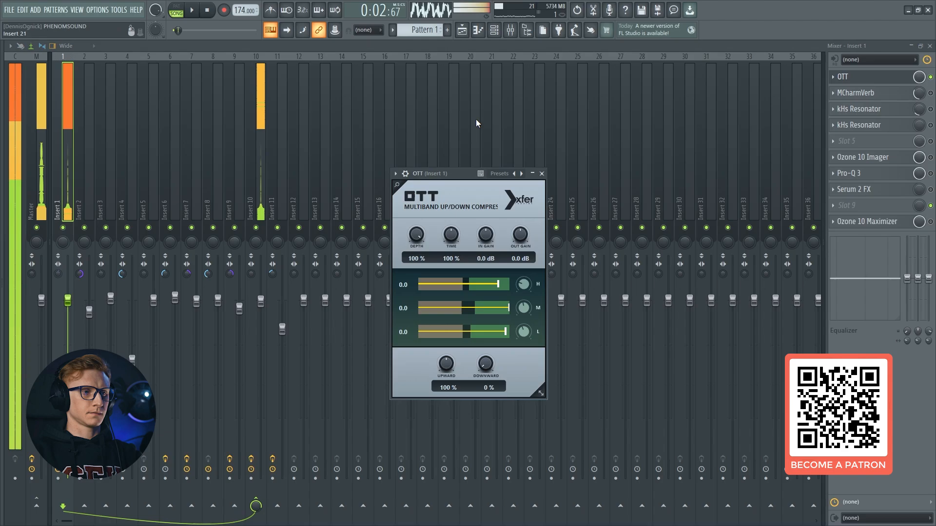
drag(449, 172, 423, 148)
click(854, 79)
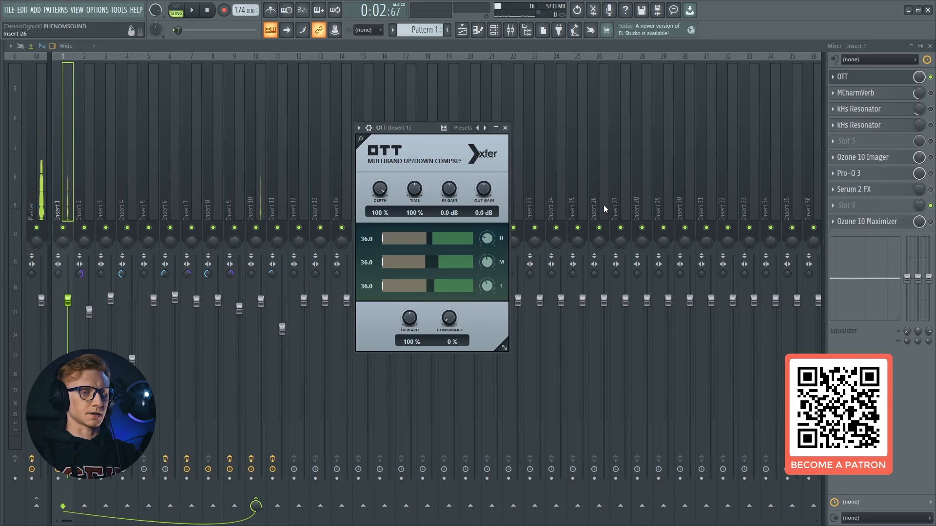
key(space)
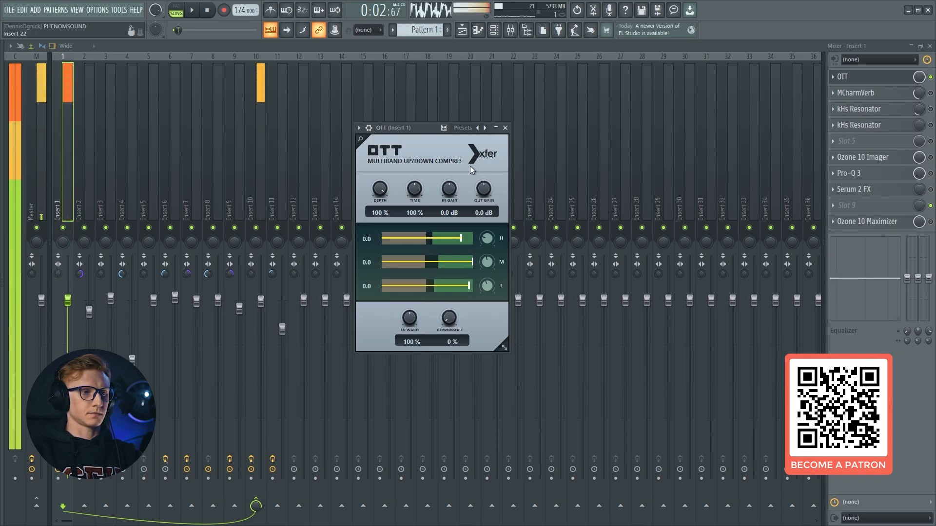
key(space)
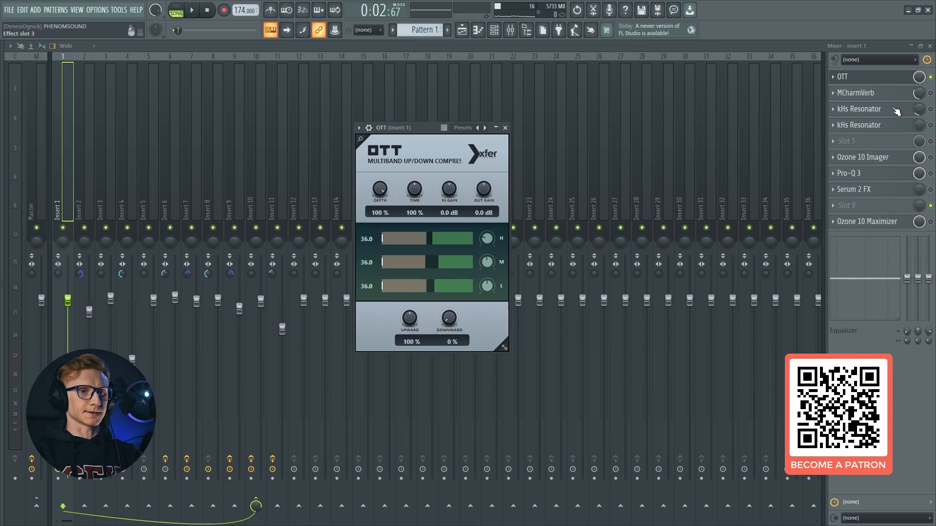
click(894, 80)
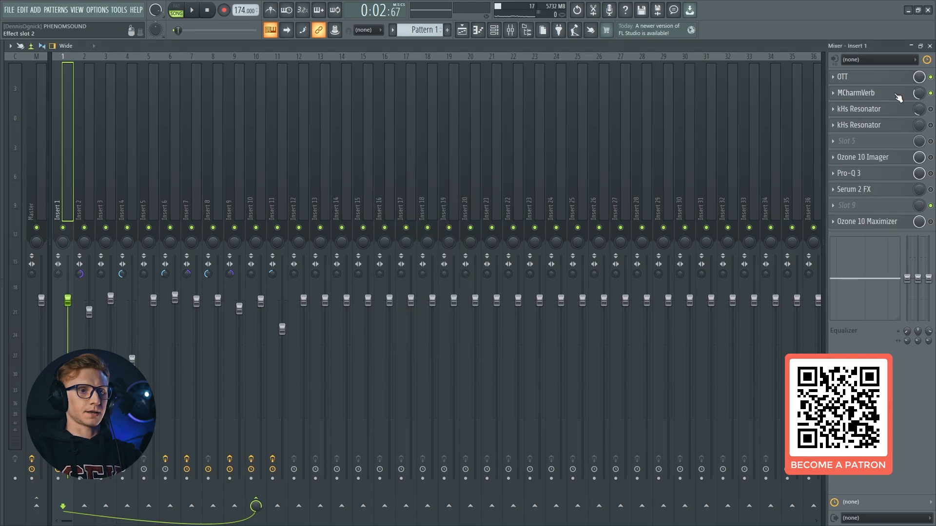
Re-enable MCharmVerb and both kHs Resonators on insert 1, audition the reverb and open a resonator for inspection
click(897, 93)
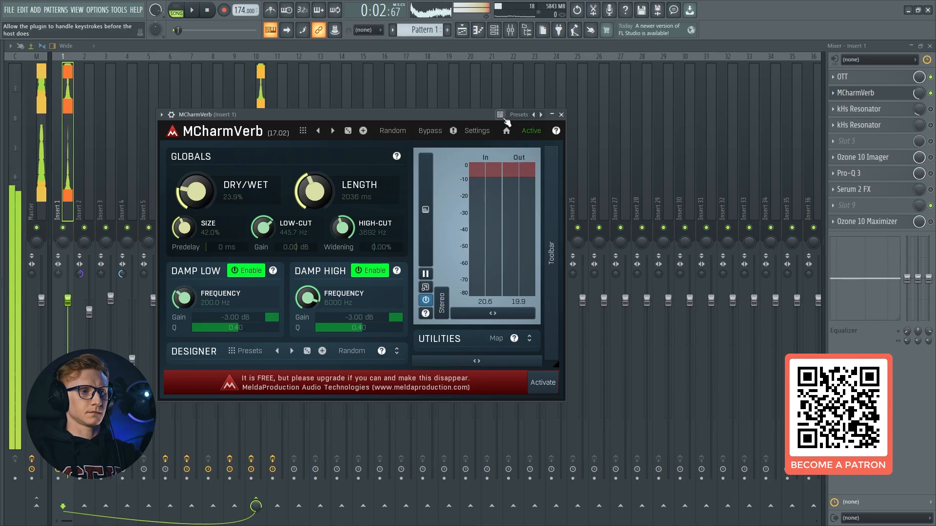
click(839, 93)
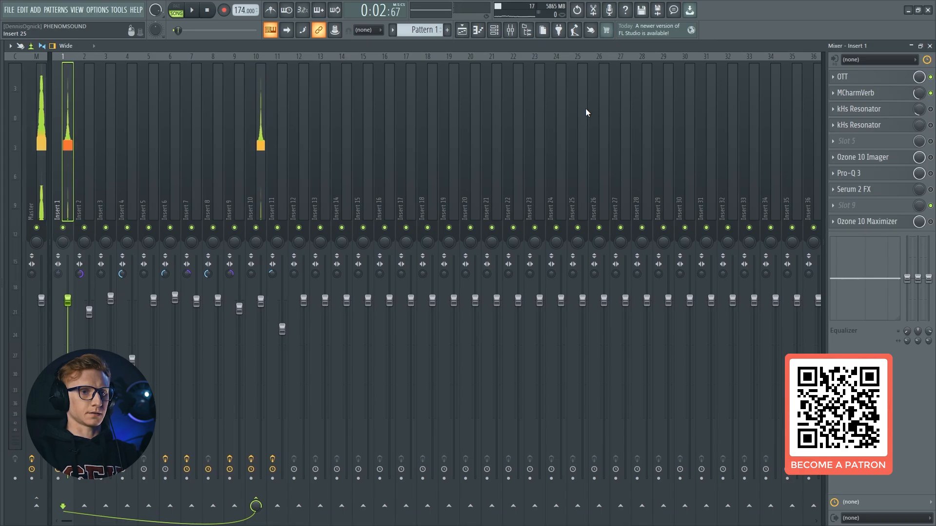
click(894, 125)
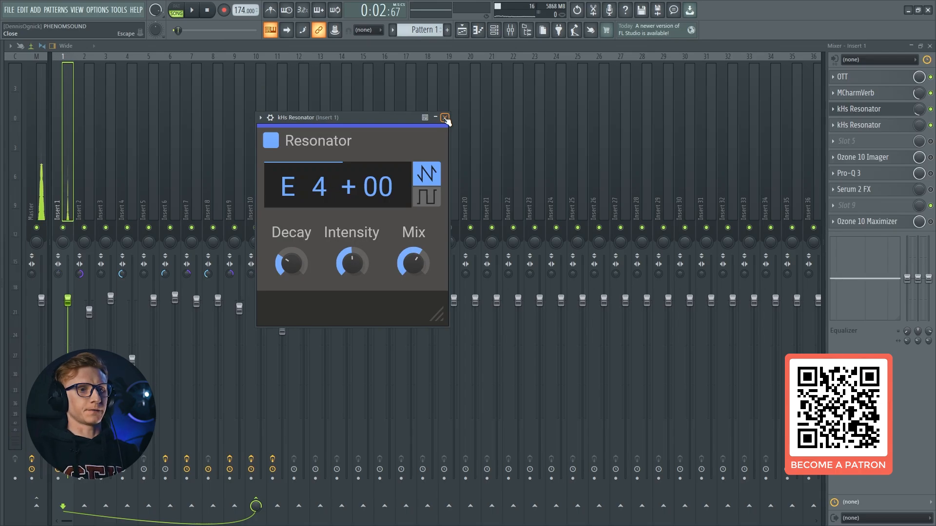
drag(398, 116, 471, 130)
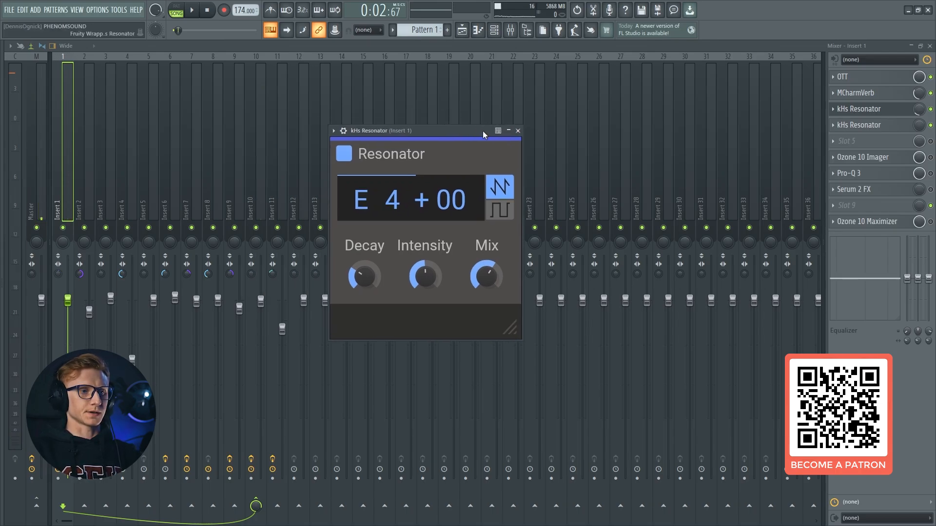
Examine the kHs Resonator mix-level automation in the playlist, and inspect both resonators' frequency settings on insert 1
key(Escape)
key(Escape)
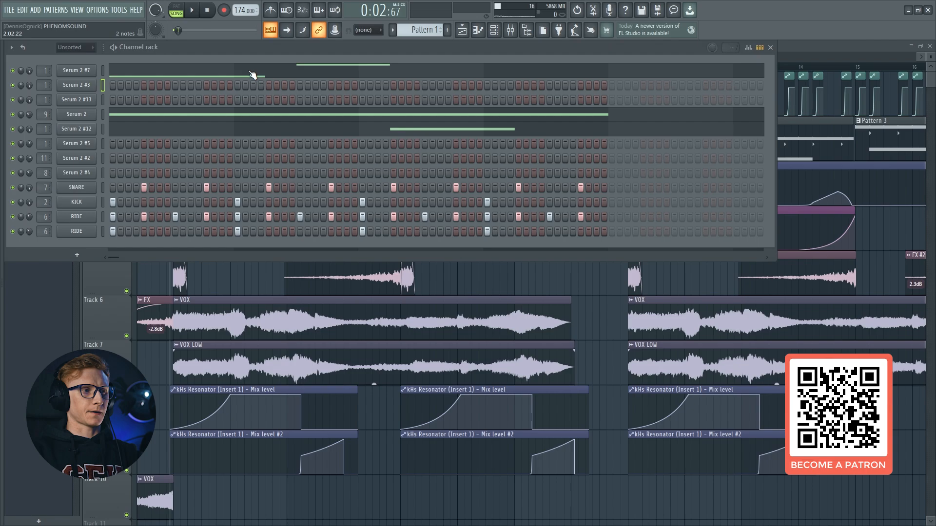
key(Escape)
scroll(179, 69, up, 4)
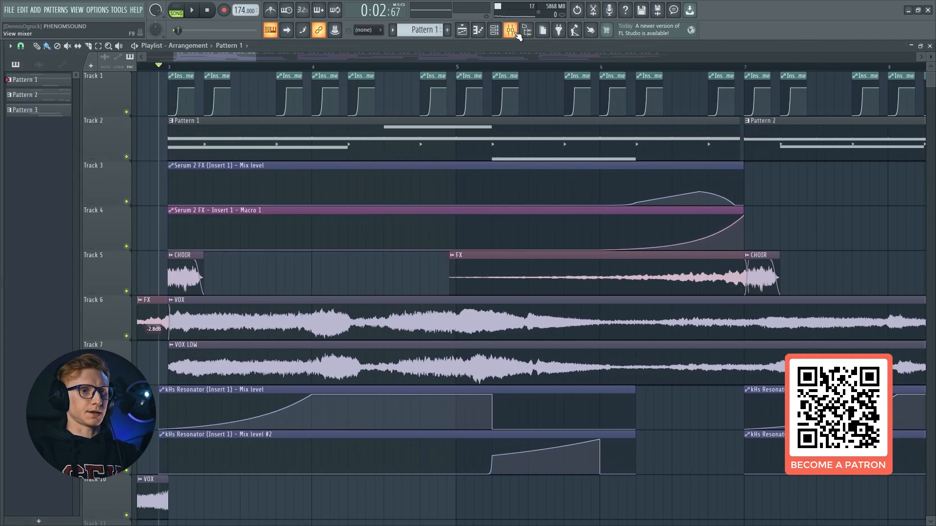
click(511, 31)
click(908, 121)
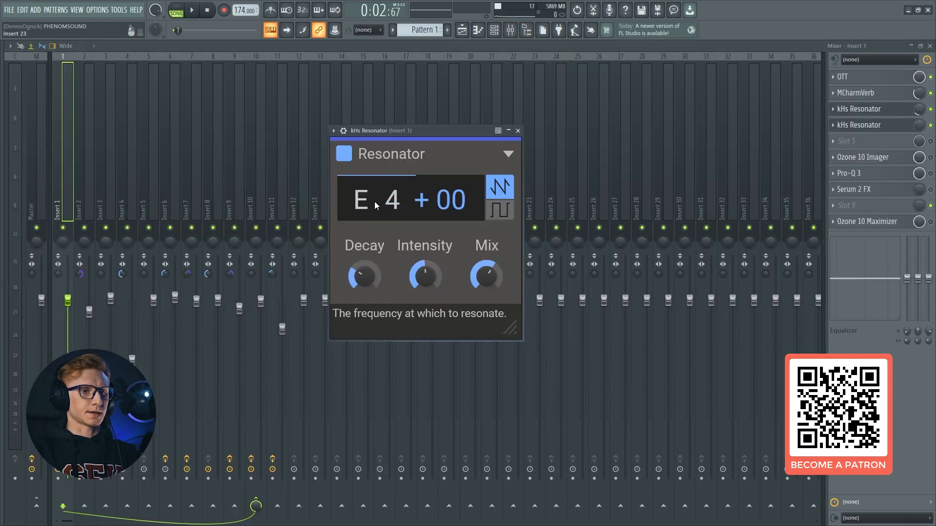
click(856, 125)
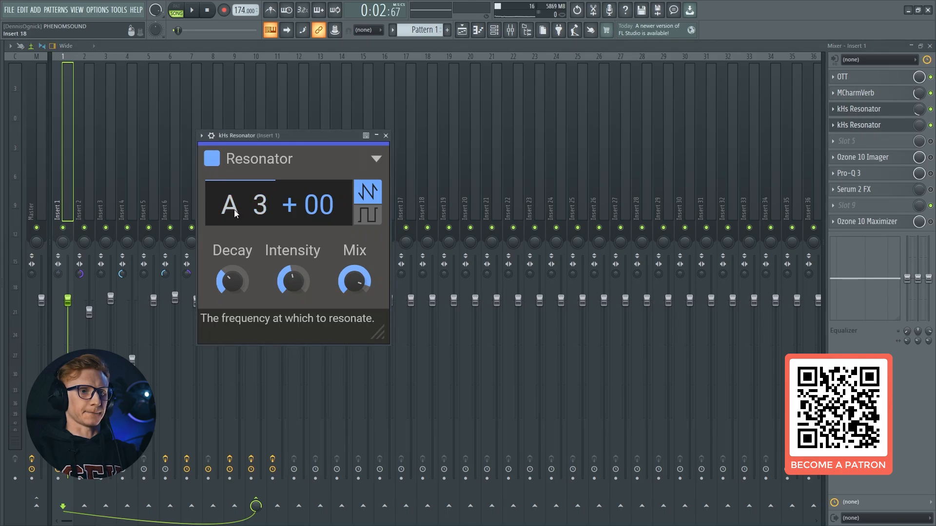
key(Escape)
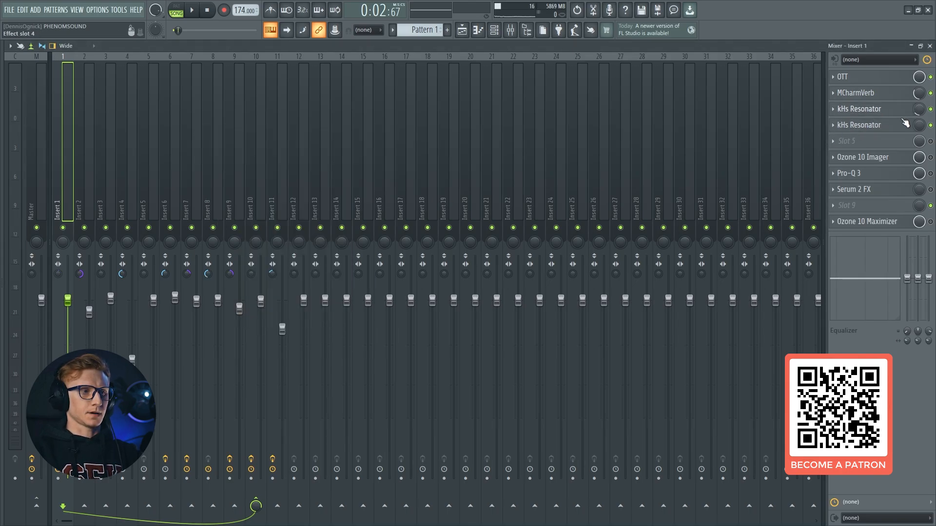
Review the playlist's resonator automation and play the arrangement while watching the mix levels on insert 1
key(F5)
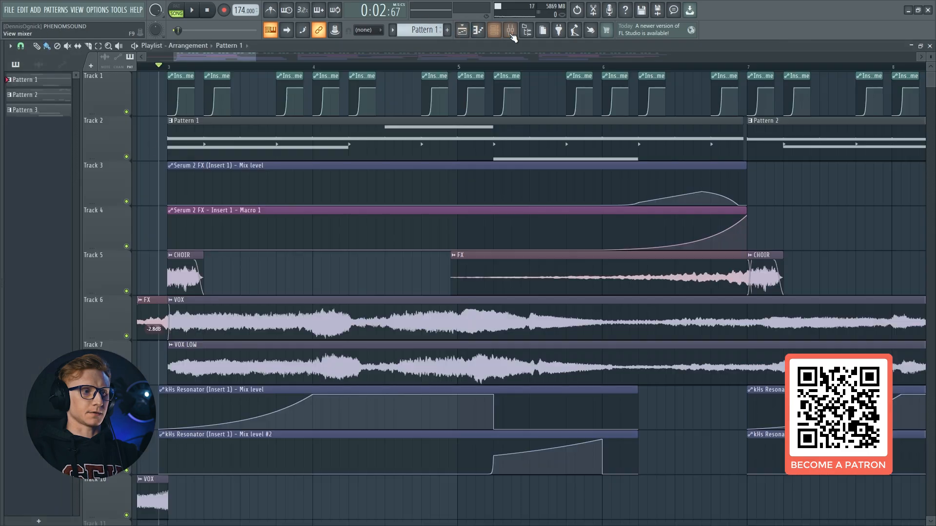
click(510, 30)
key(F5)
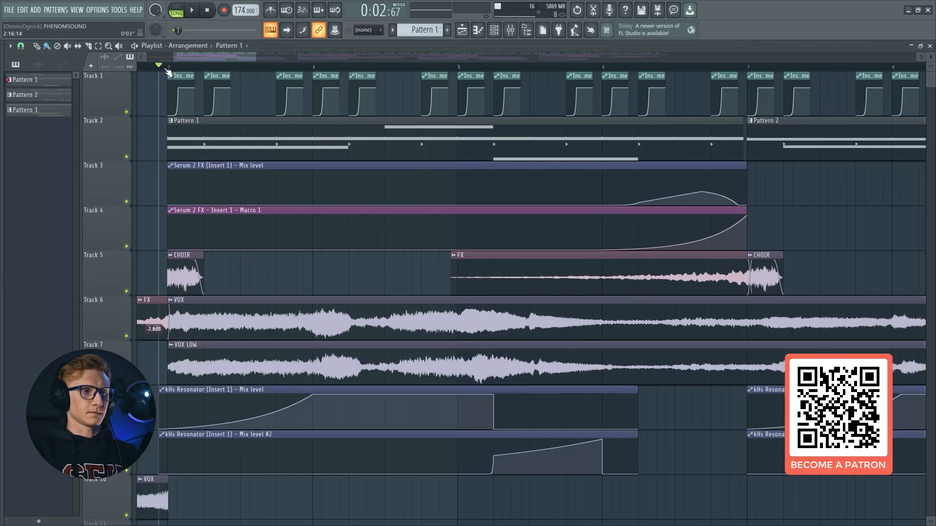
click(510, 30)
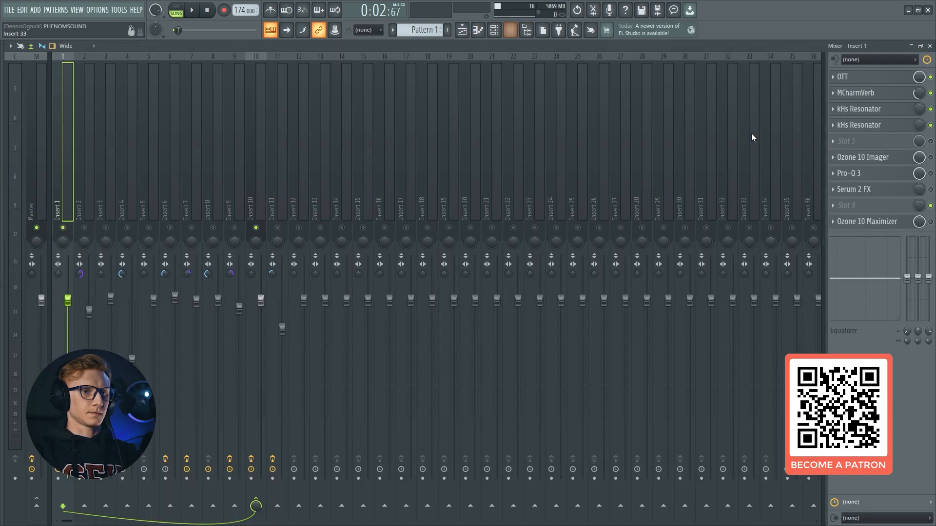
key(space)
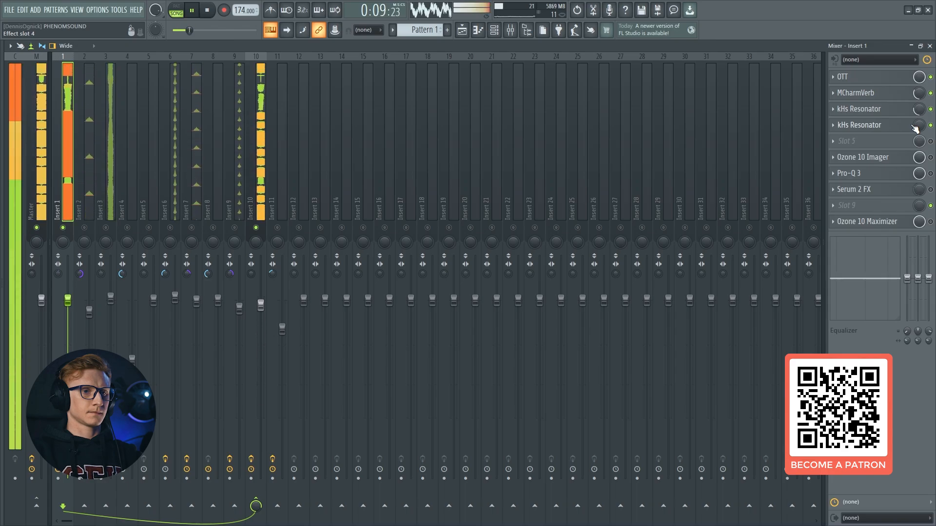
key(space)
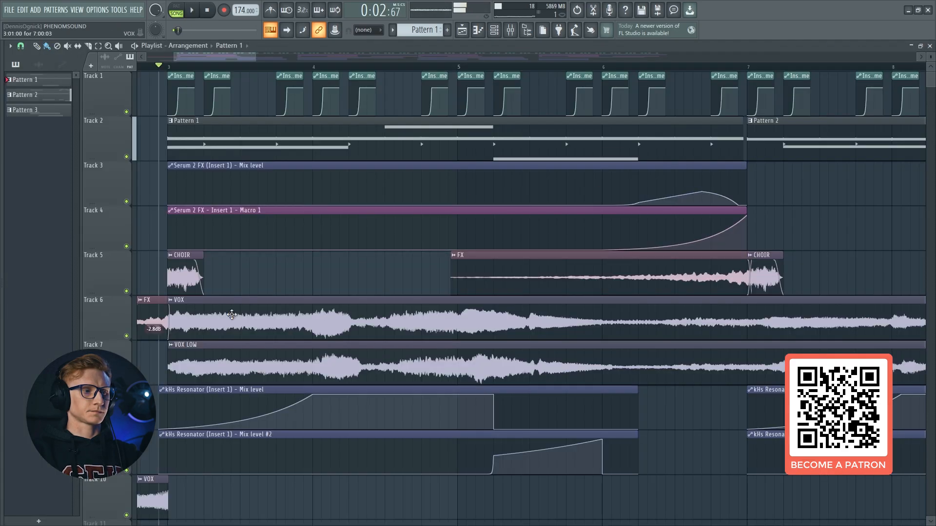
Mute playlist Track 5, which holds the CHOIR and FX clips, and return to the mixer
key(F5)
scroll(129, 313, down, 3)
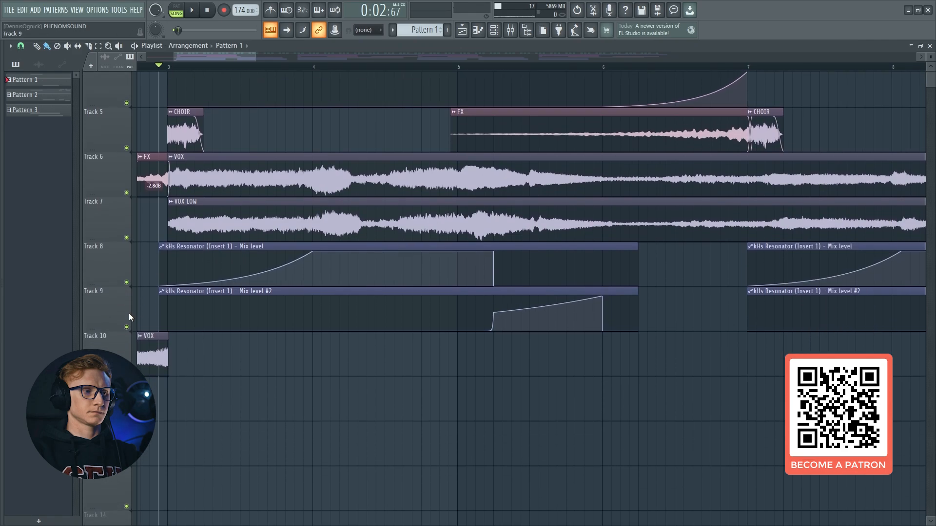
scroll(128, 303, up, 3)
click(127, 291)
click(509, 33)
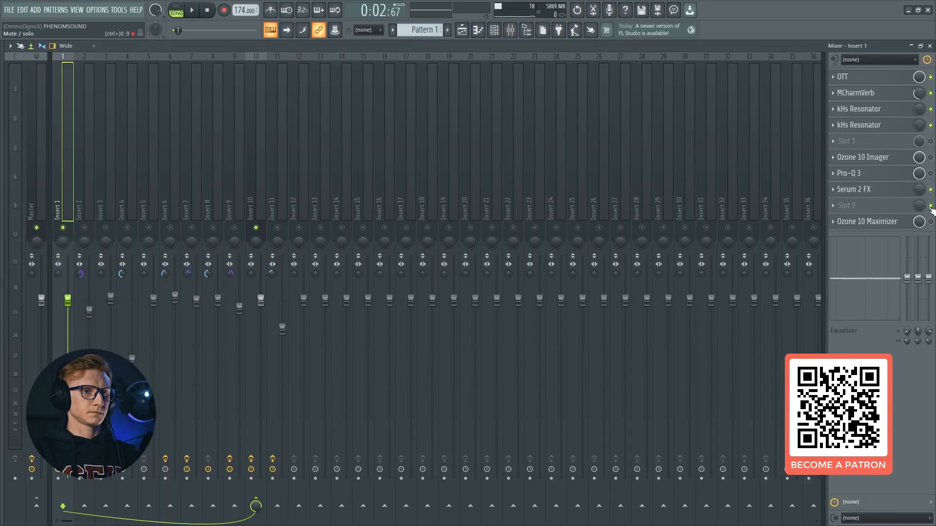
Play the arrangement with both kHs Resonators on insert 1 active and bypassed to compare their effect
click(885, 117)
key(space)
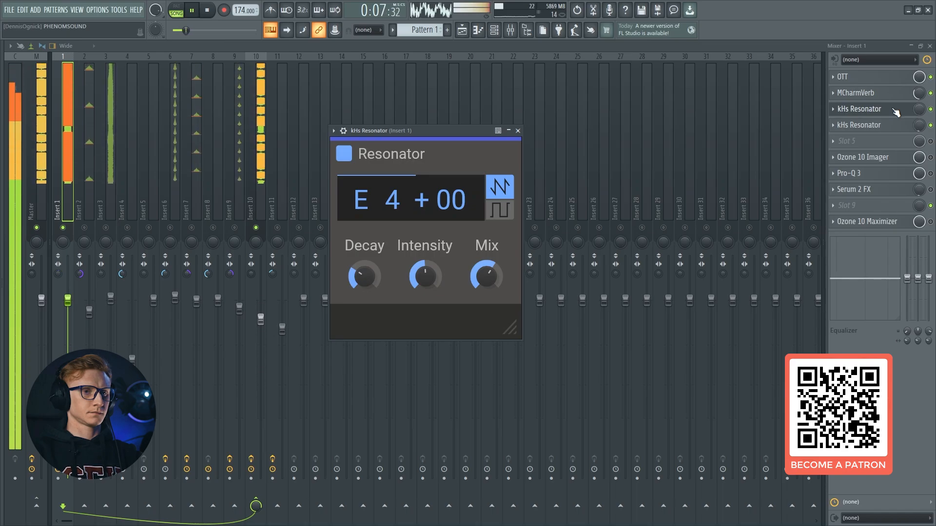
click(896, 111)
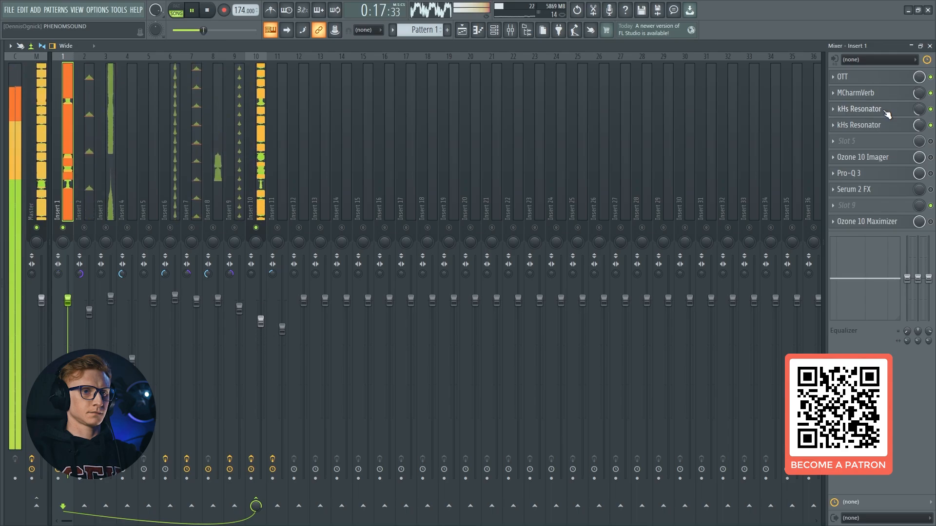
key(space)
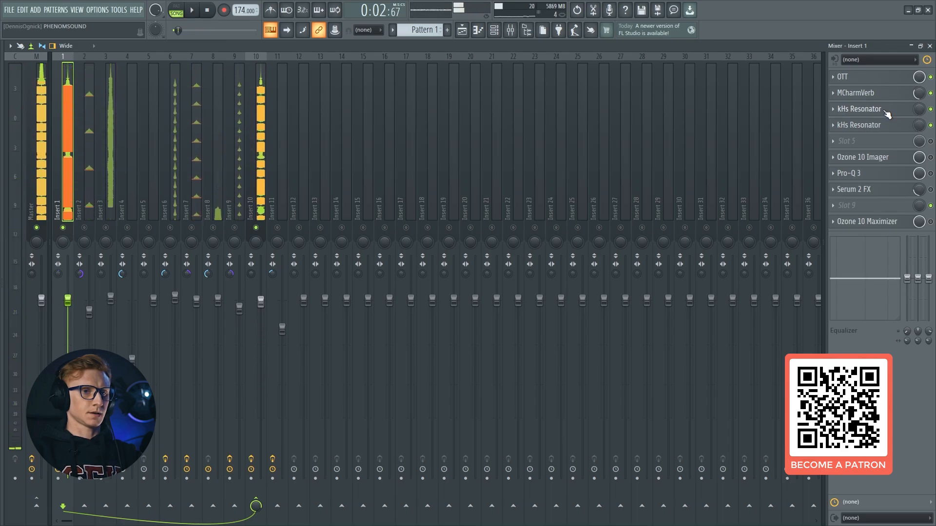
key(space)
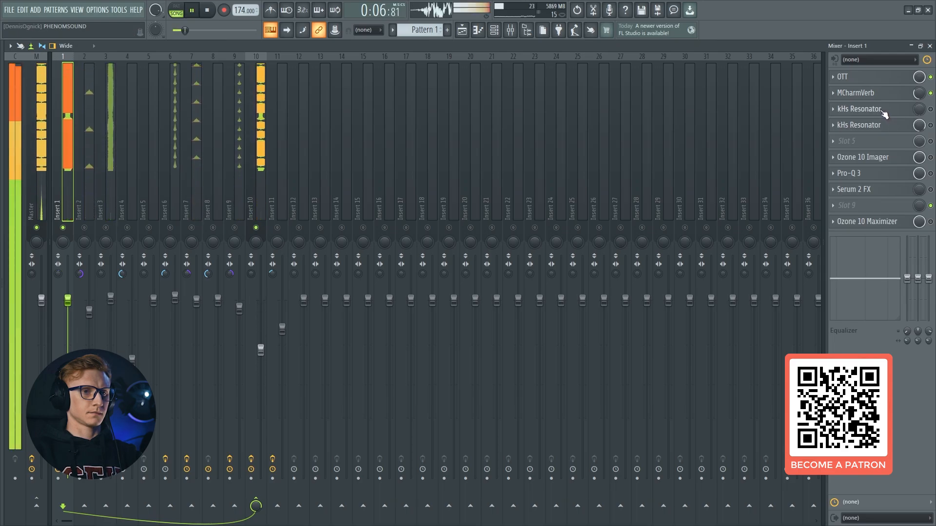
key(space)
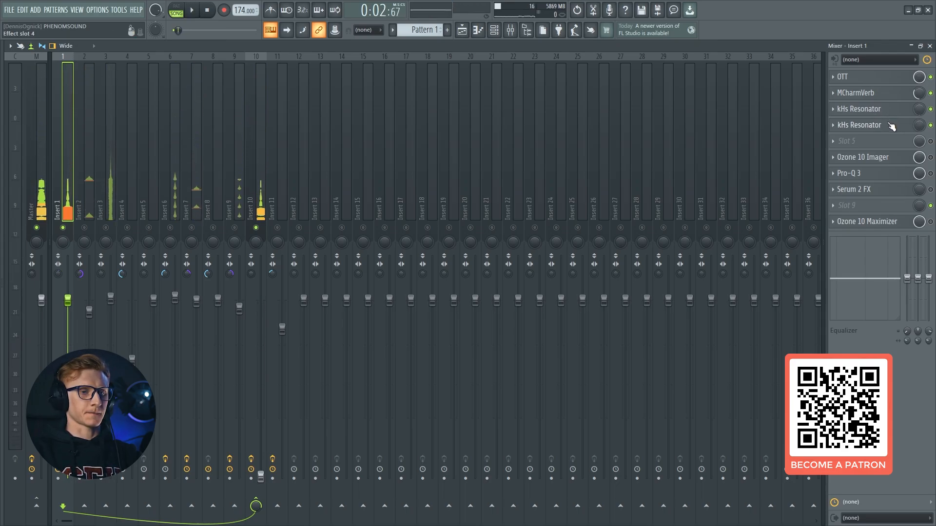
key(space)
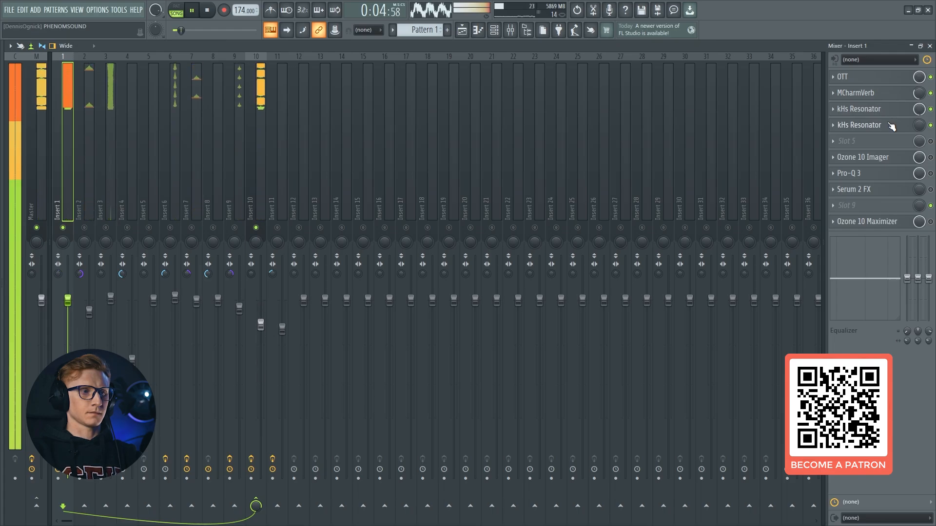
Audition Serum 2 #3 while sweeping the first kHs Resonator's mix level up to 100% and back down
key(F5)
key(F6)
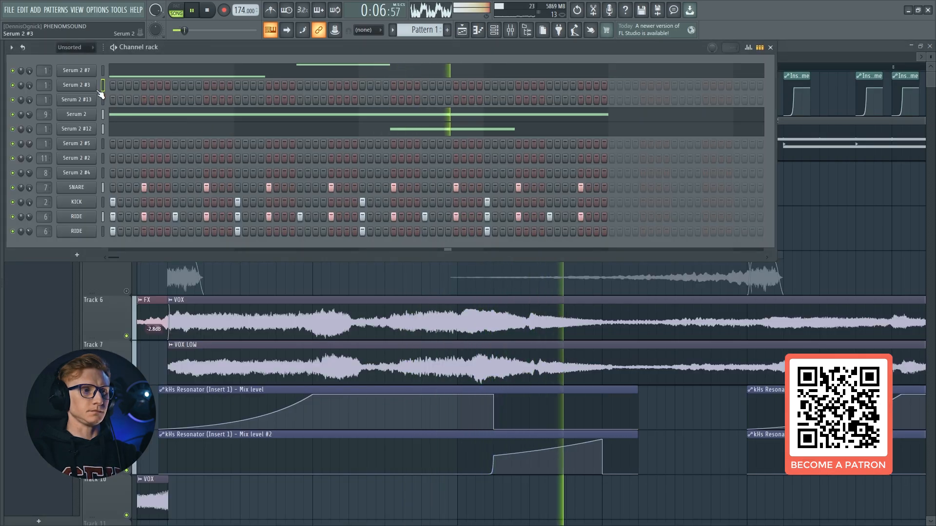
key(space)
key(F9)
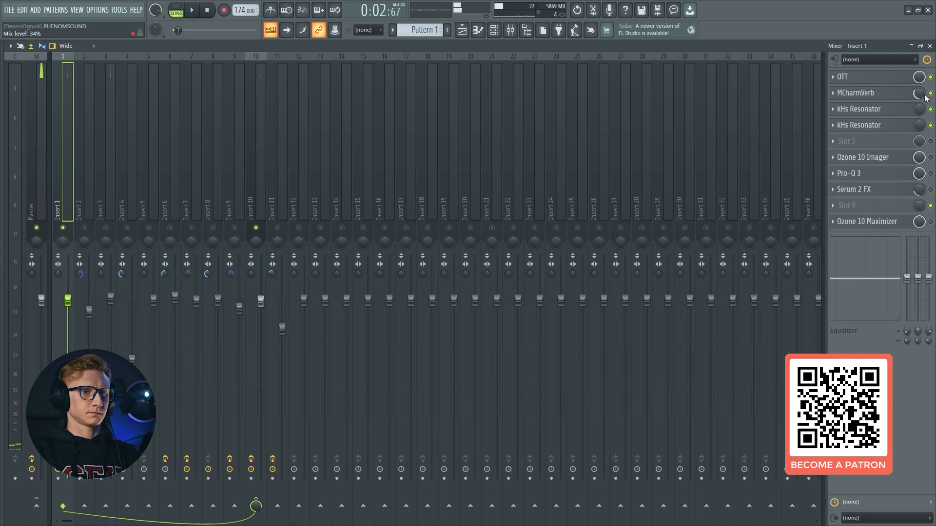
key(space)
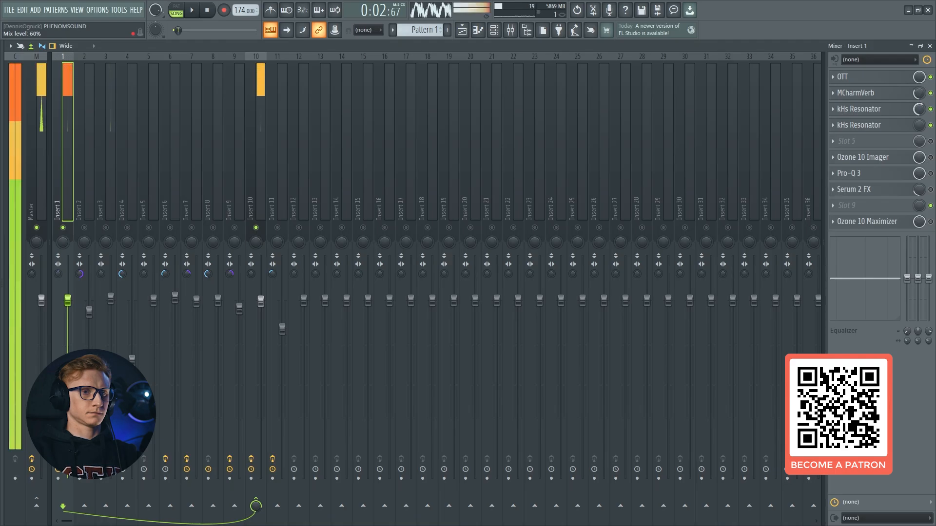
drag(918, 109, 918, 83)
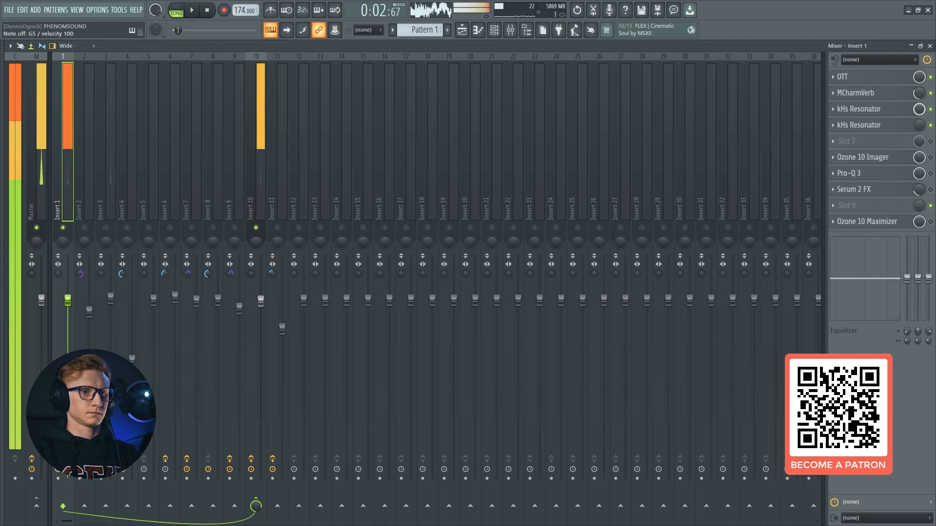
mouse_move(919, 109)
mouse_down()
mouse_move(918, 139)
mouse_move(919, 103)
mouse_up()
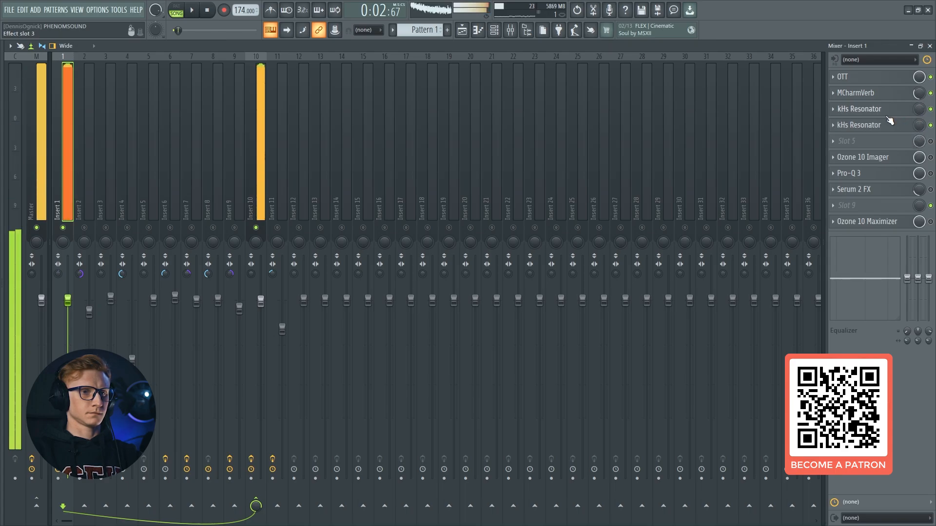
Play the arrangement through the resonators, and enable slot 5 and Ozone 10 Imager on insert 1
key(space)
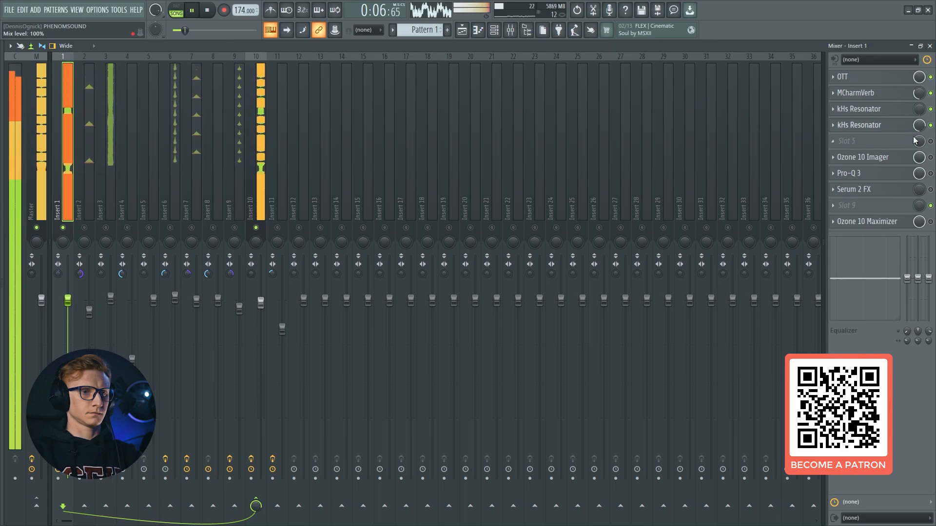
key(space)
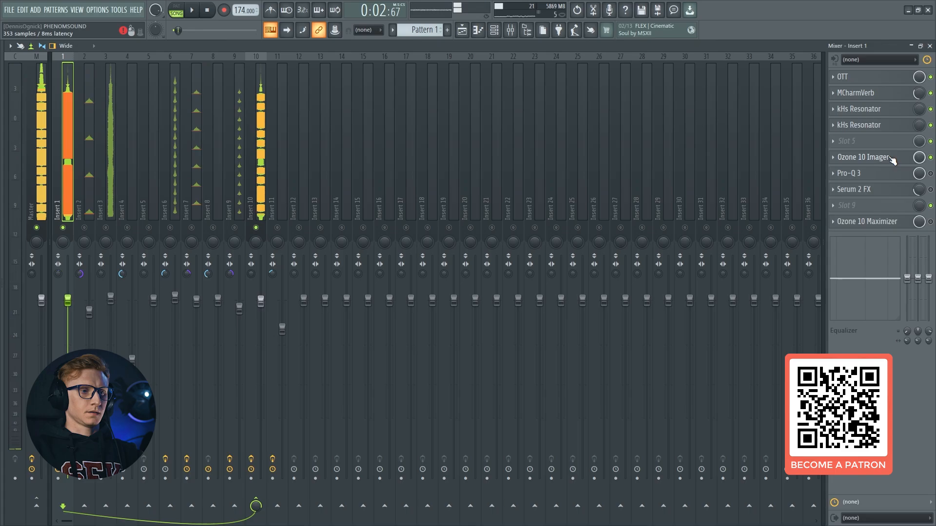
key(F9)
click(510, 32)
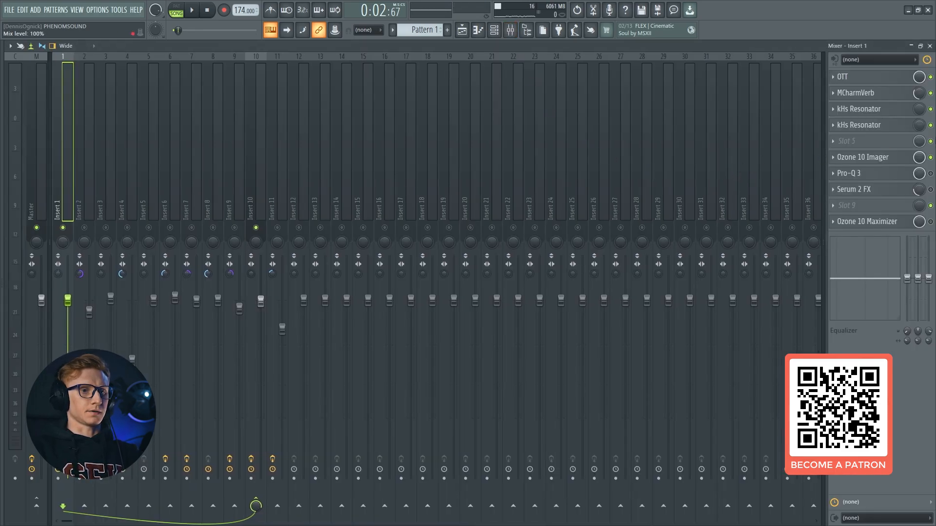
Open Ozone 10 Imager on insert 1 and set the band 2 stereo width to 25
click(884, 161)
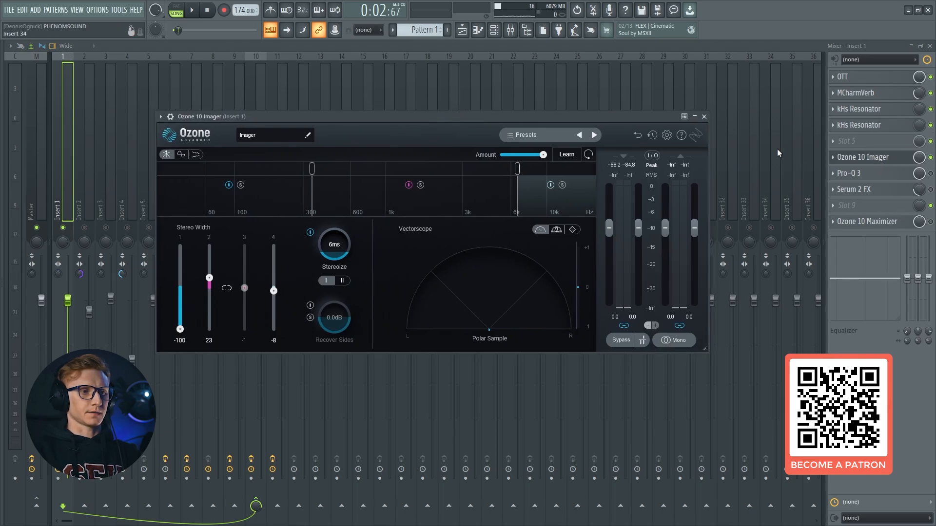
drag(468, 116, 474, 113)
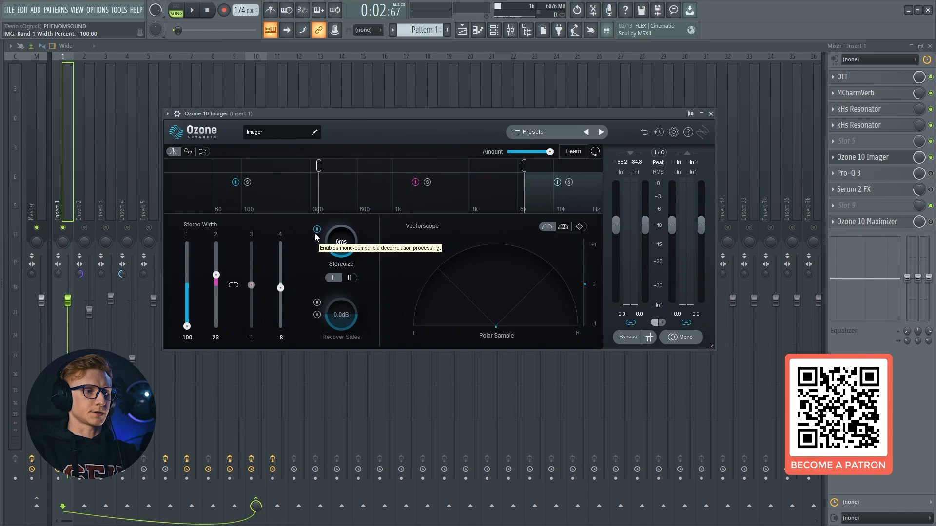
drag(216, 276, 216, 274)
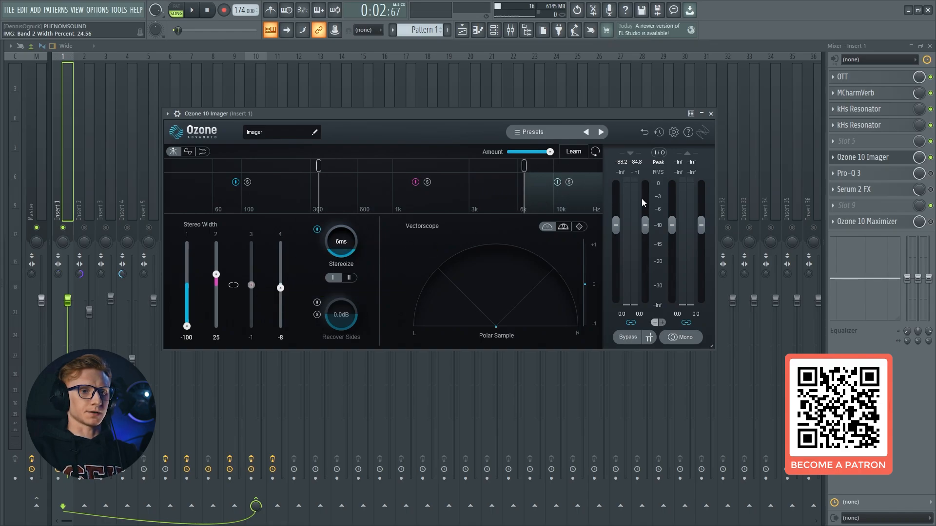
Close the Imager window and play the arrangement with Ozone 10 Imager bypassed and re-enabled to compare the stereo width
click(863, 157)
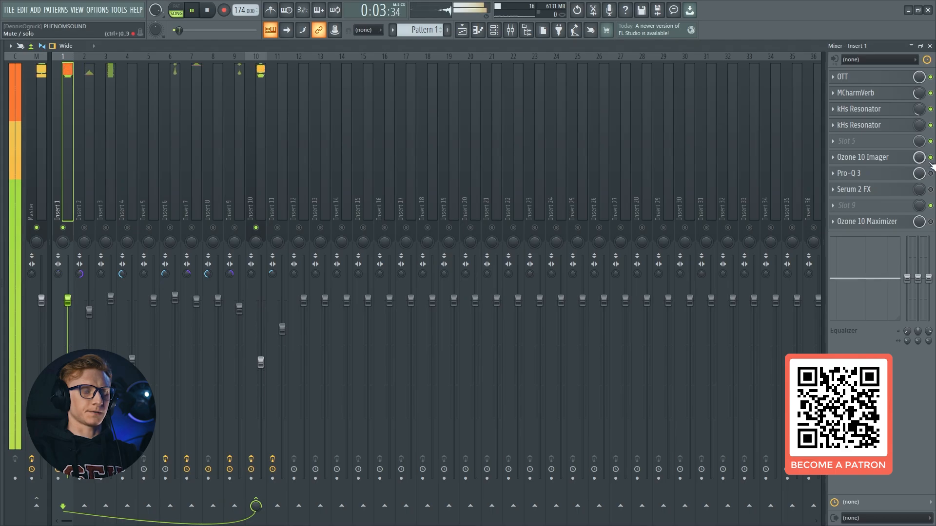
key(space)
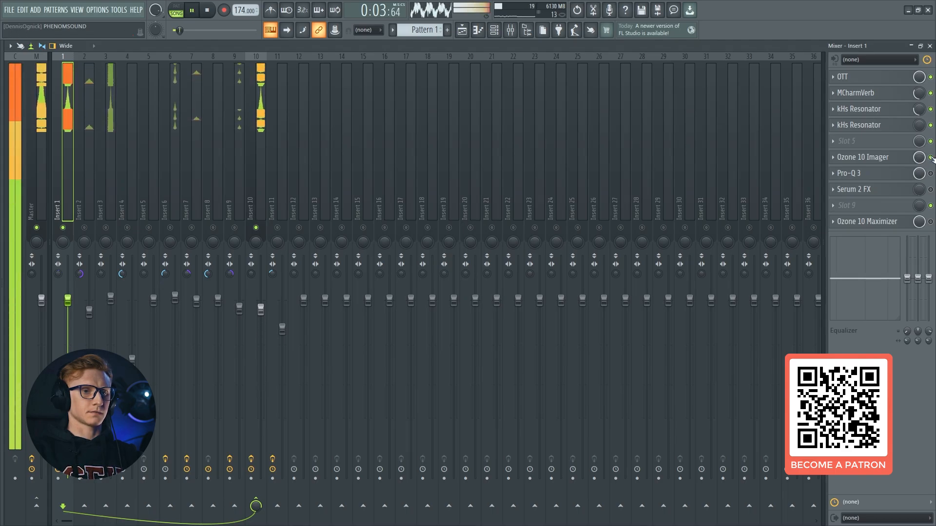
click(931, 157)
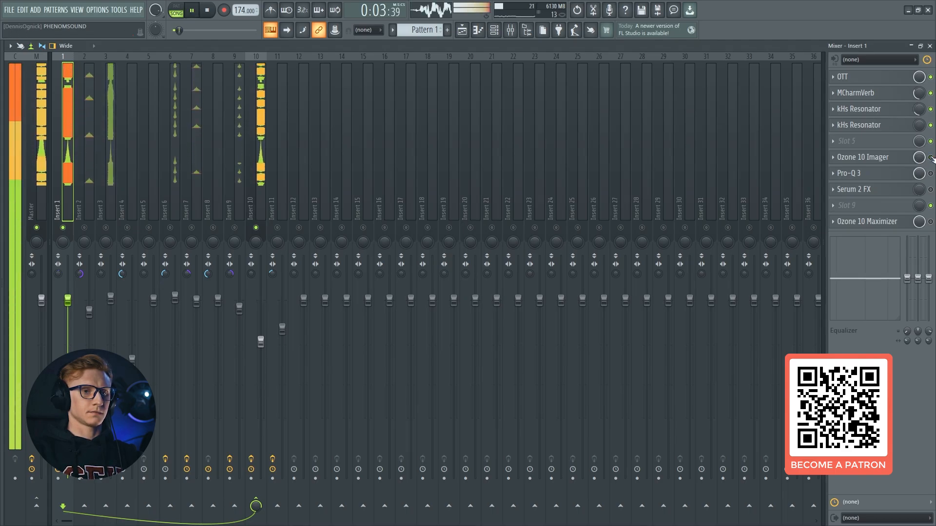
click(931, 157)
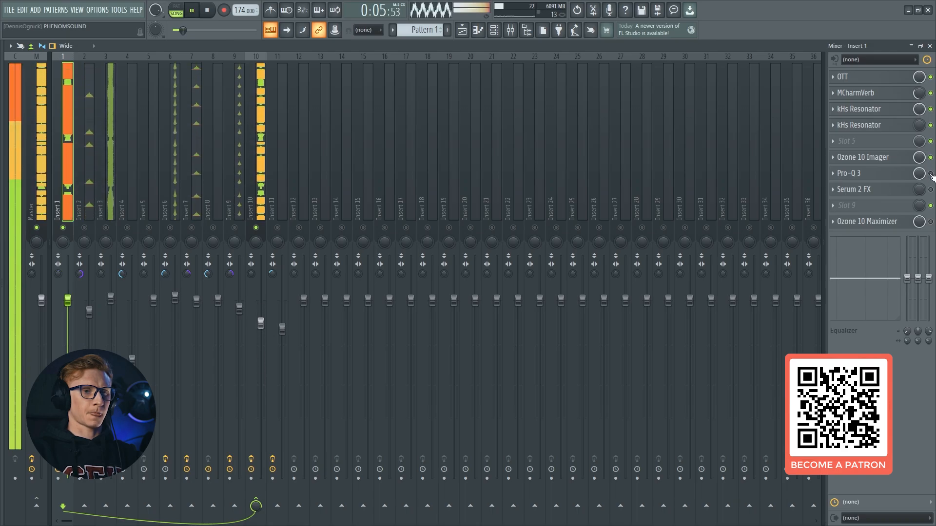
key(space)
Enable Pro-Q 3 on insert 1 and open its EQ curve for inspection
click(851, 173)
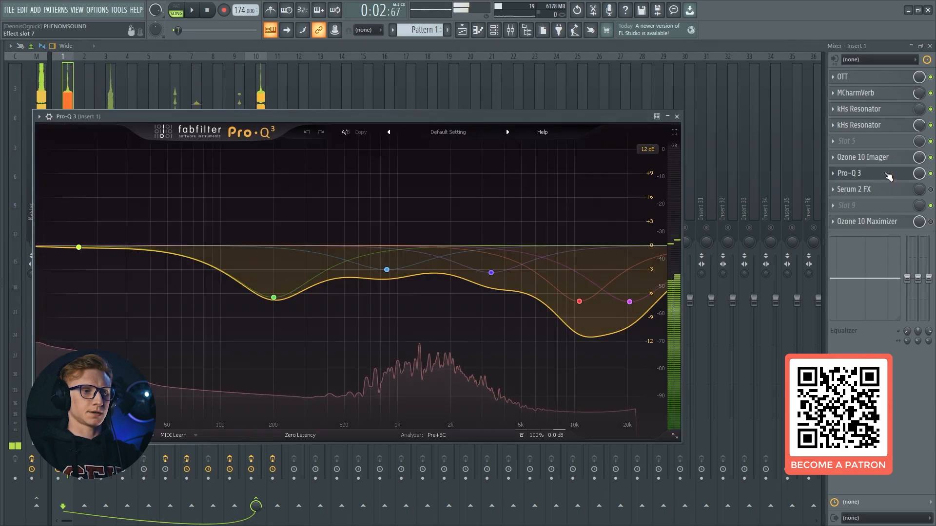
drag(508, 113, 545, 83)
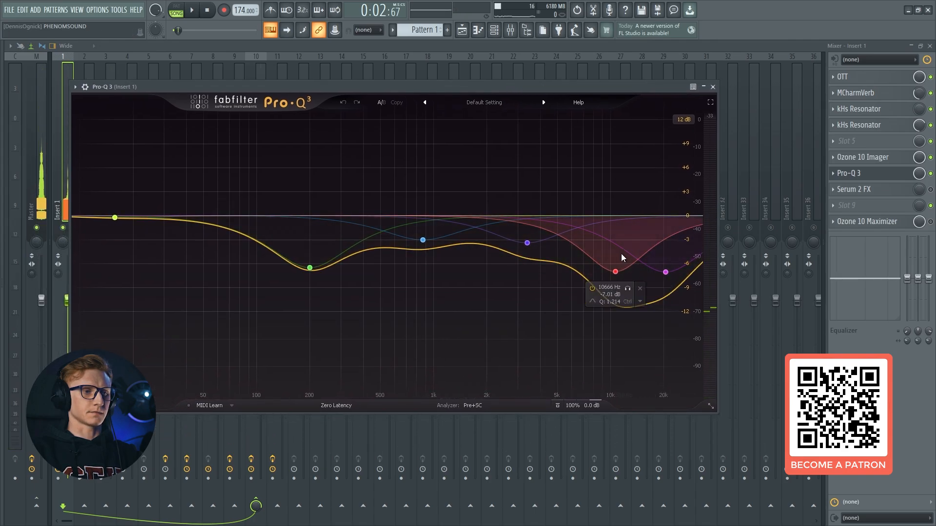
Enable Serum 2 FX on insert 1 and play the arrangement, checking its mix level and Macro 1 automation clips
key(space)
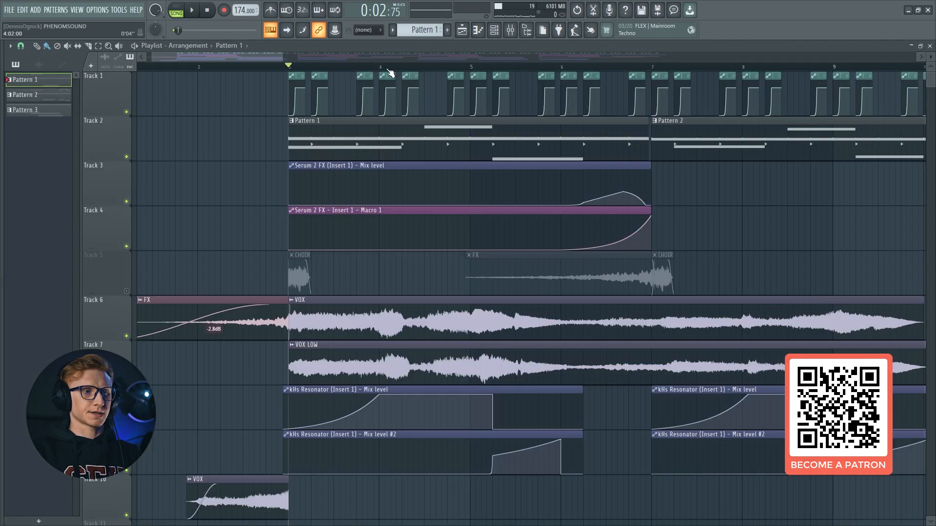
click(510, 31)
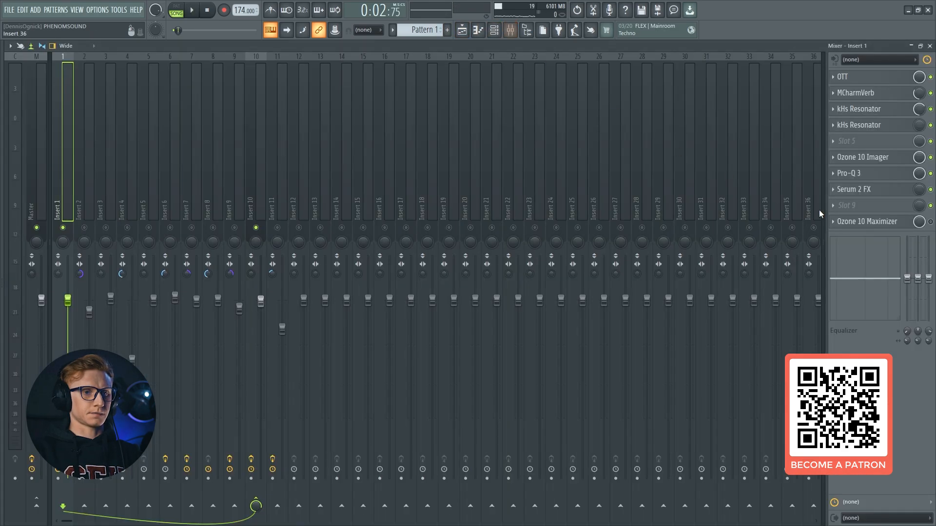
key(space)
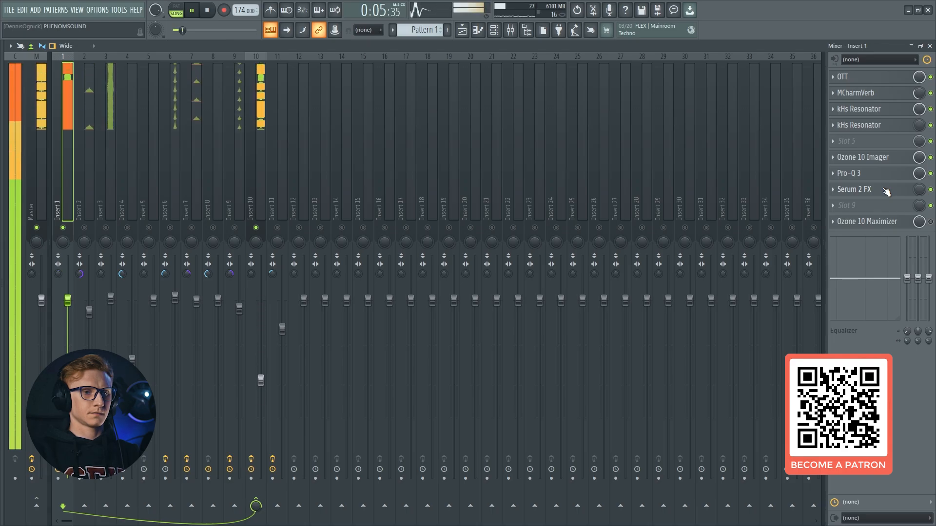
click(462, 30)
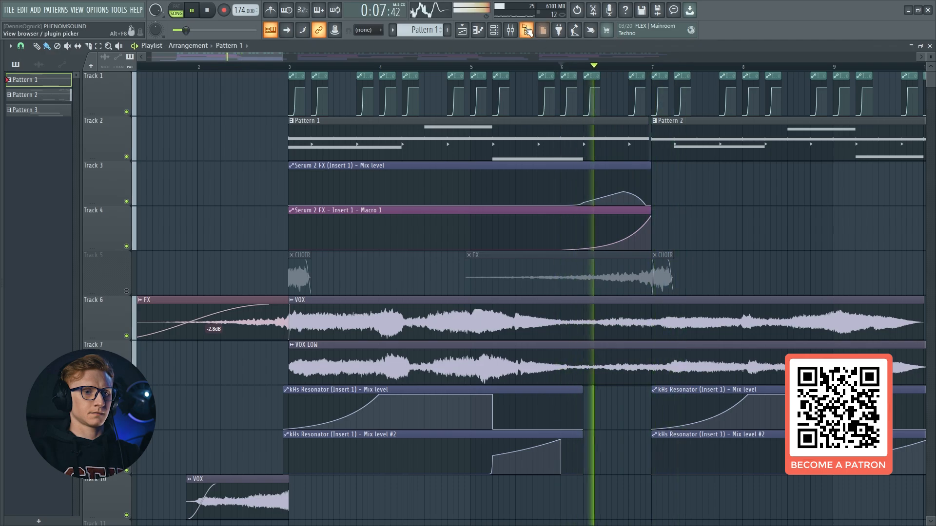
key(F9)
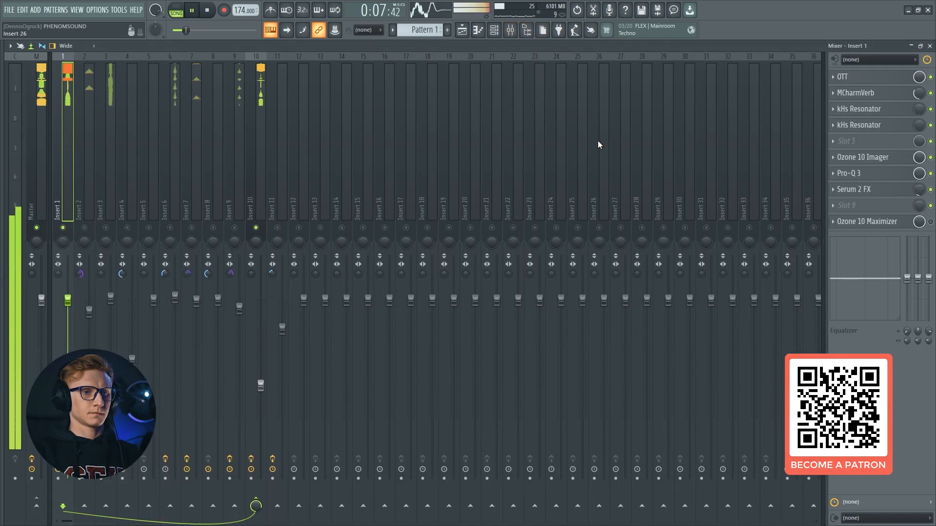
key(space)
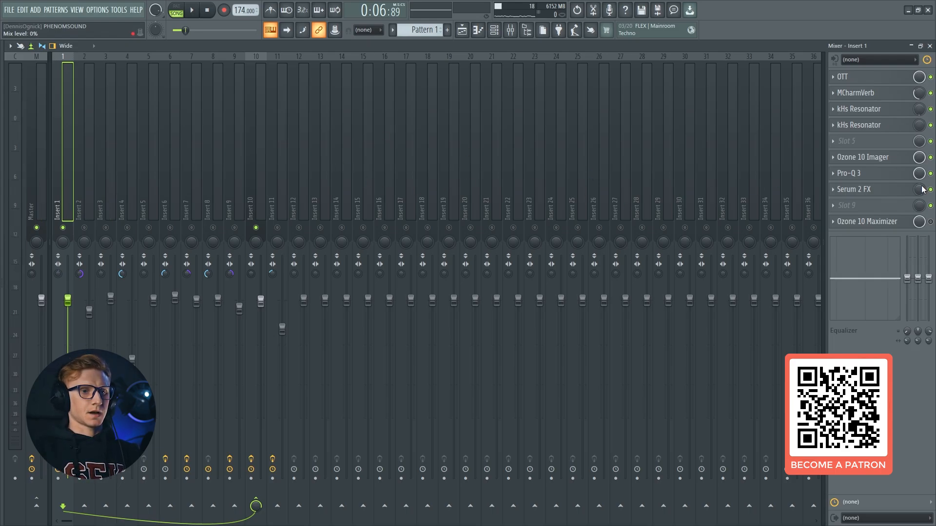
Inspect the Serum 2 FX effect chain, close it, and play the transition with the plugin bypassed on insert 1
click(890, 189)
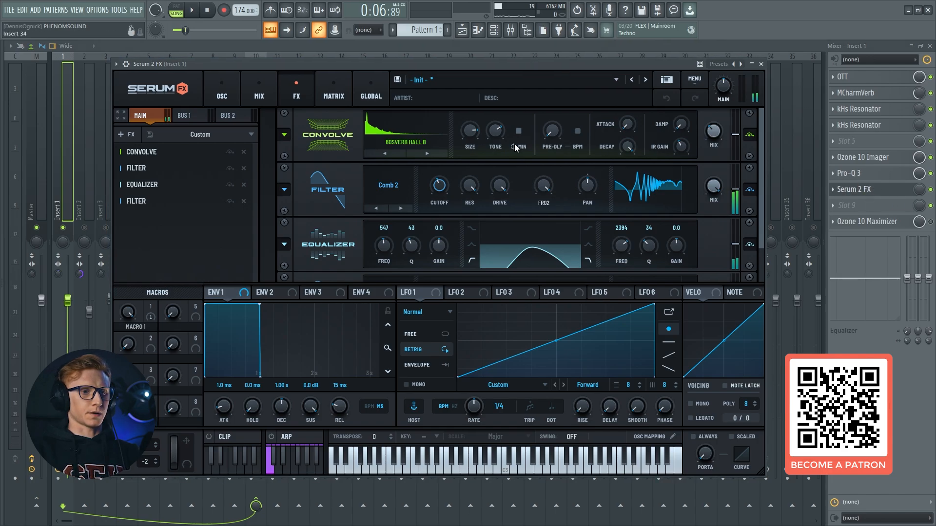
scroll(763, 166, down, 1)
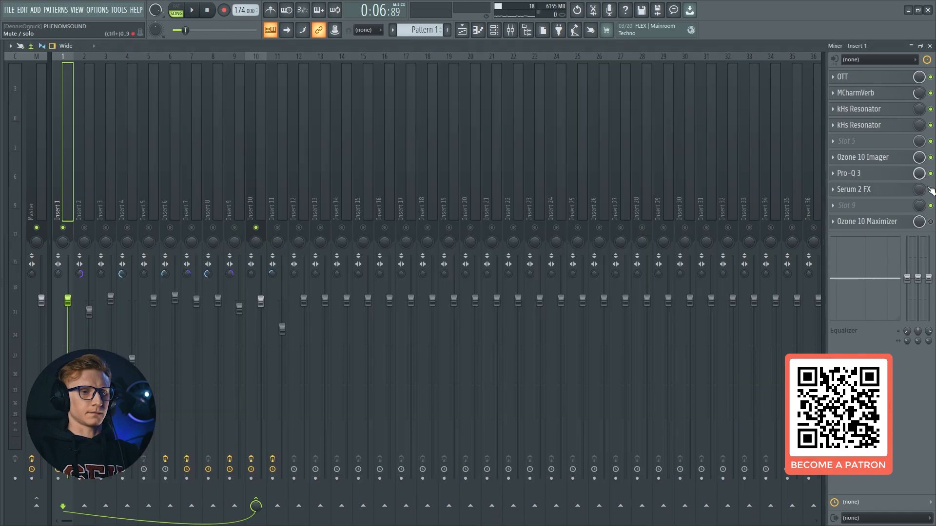
click(931, 190)
key(space)
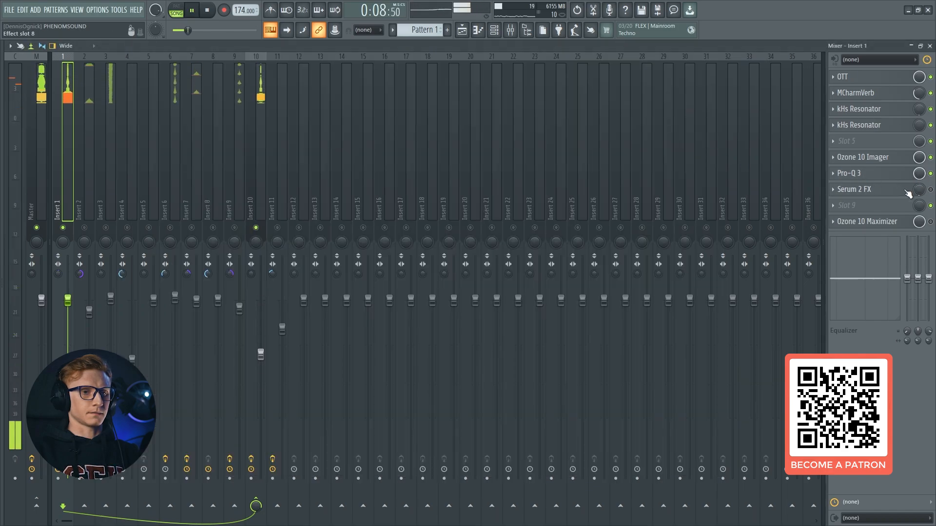
key(space)
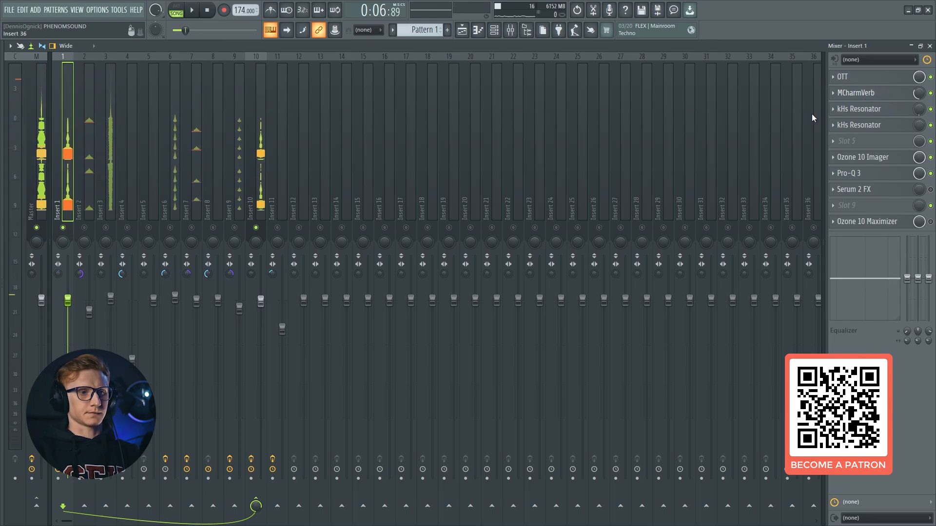
key(space)
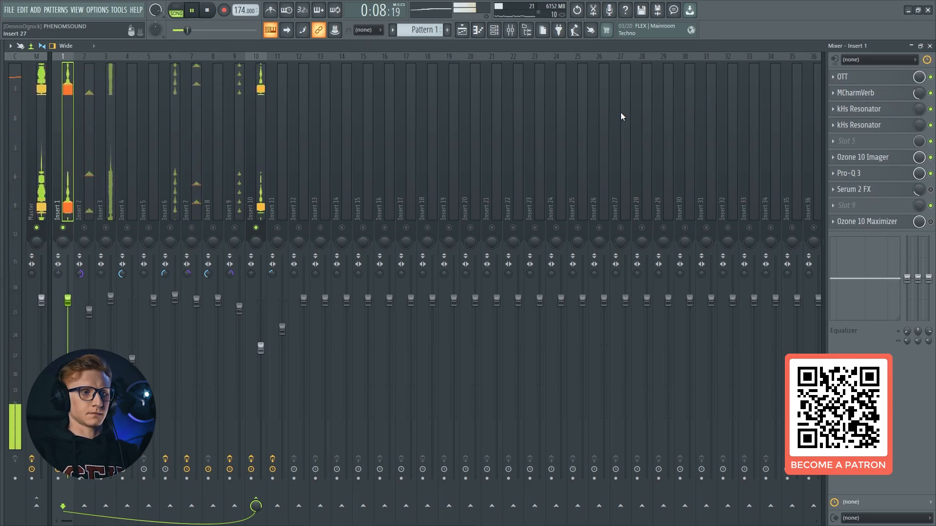
key(space)
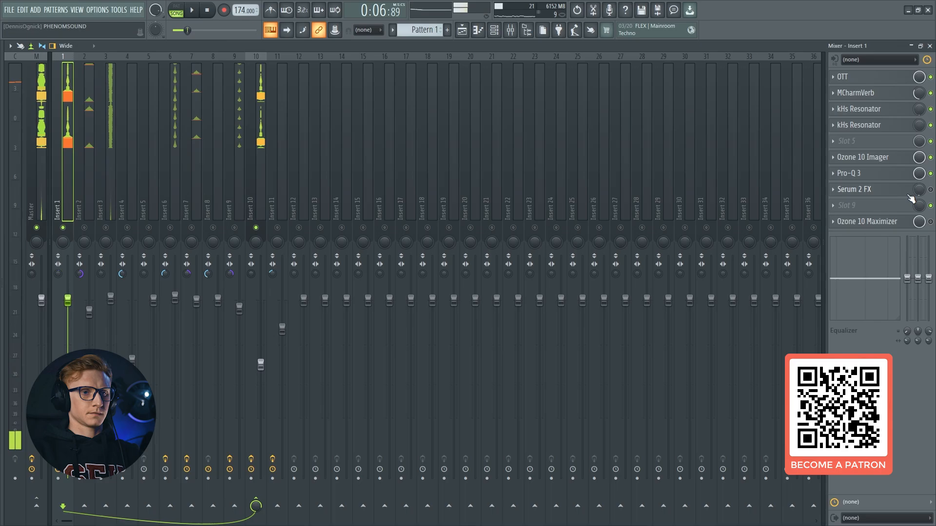
Re-enable Serum 2 FX, open its effect chain and play the transition with all modules active
click(914, 192)
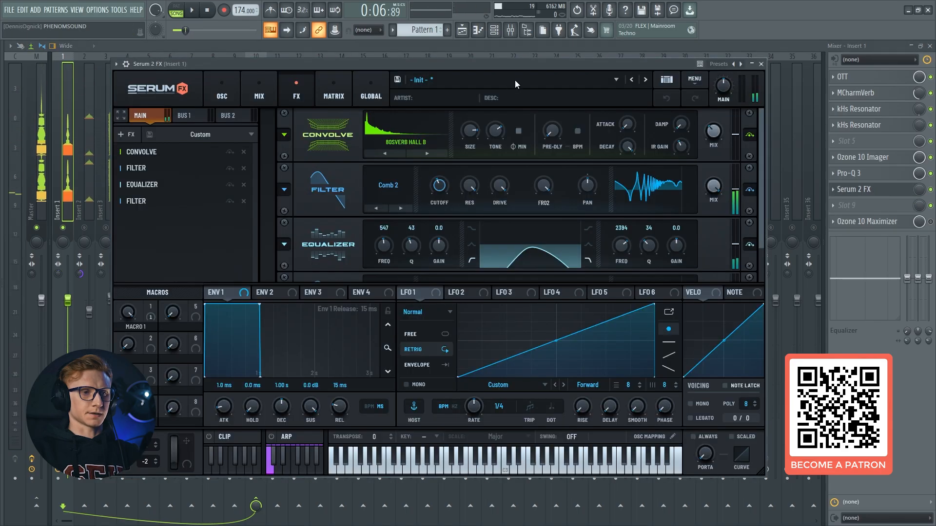
key(space)
key(space)
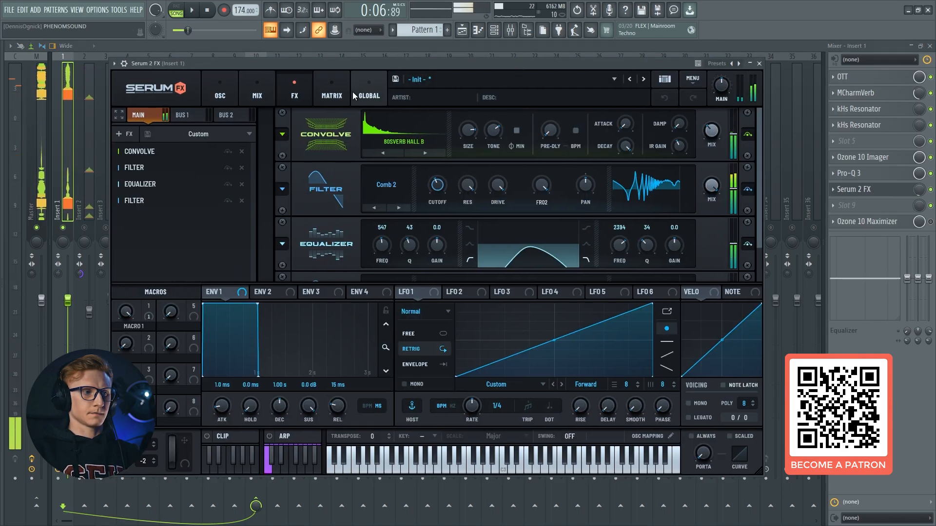
Bypass both filters and the equalizer in Serum 2 FX and play the transition with only the Convolve module
click(227, 201)
click(228, 184)
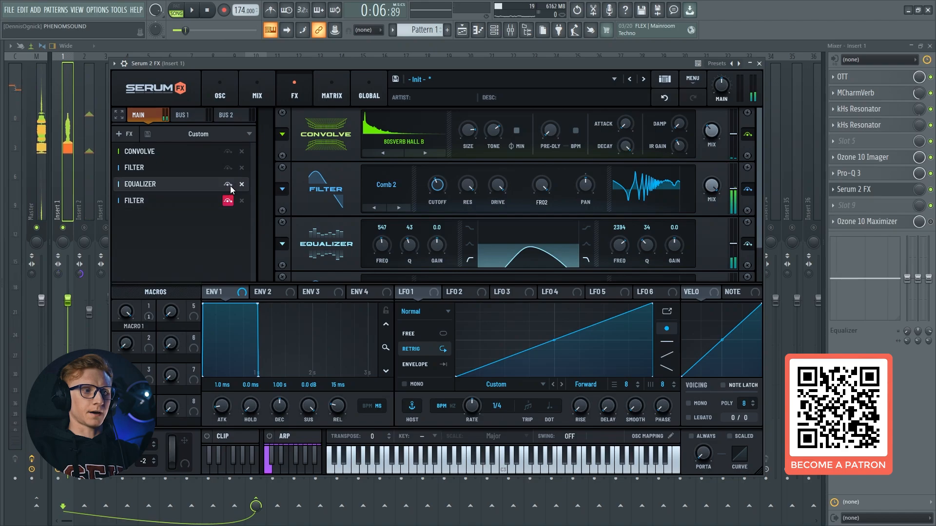
click(227, 168)
key(space)
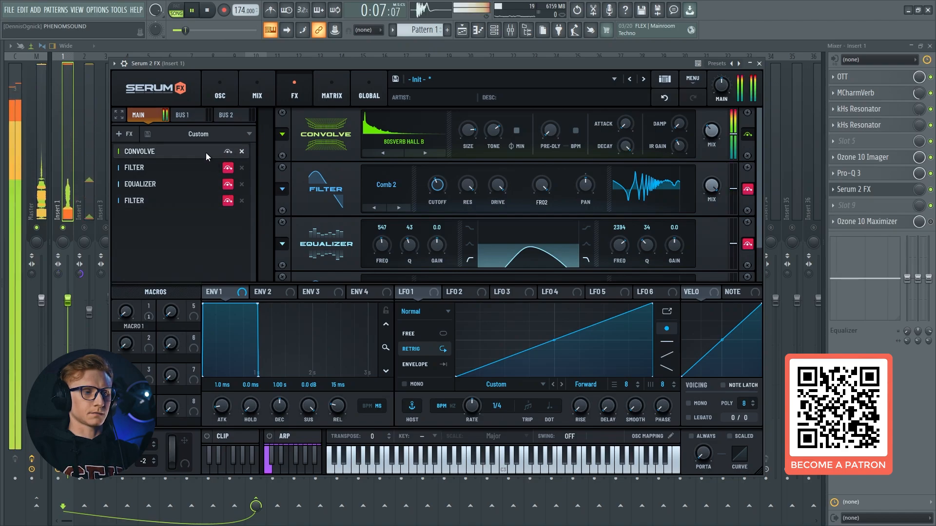
key(space)
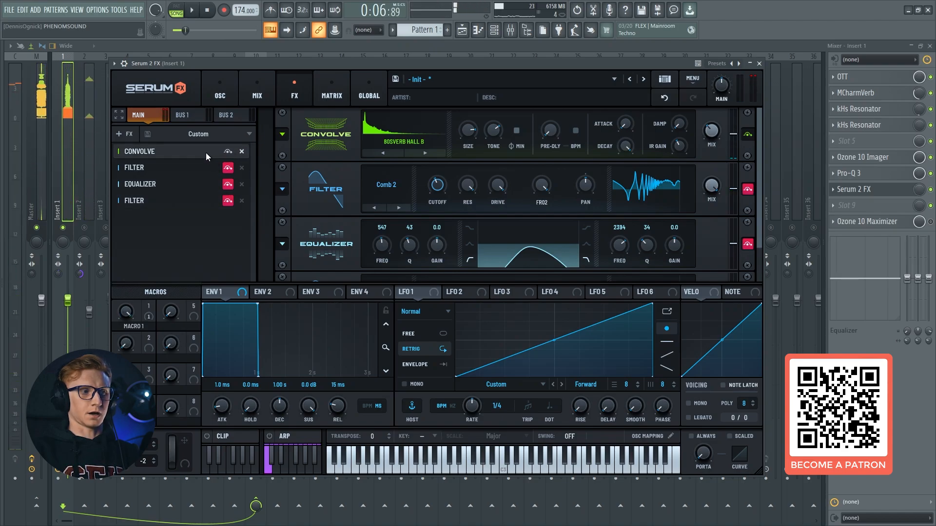
Re-enable the Comb 2 filter in Serum 2 FX and play the transition through Convolve and that filter
key(space)
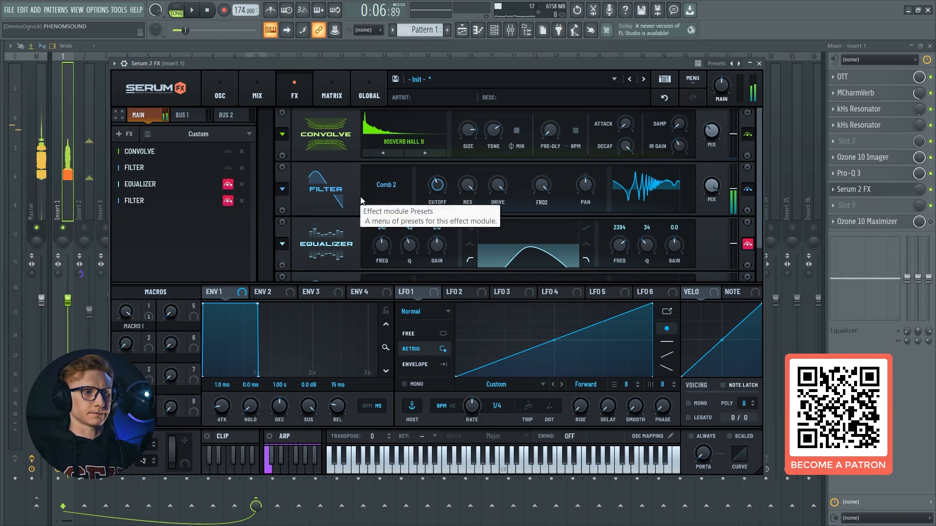
key(space)
key(space)
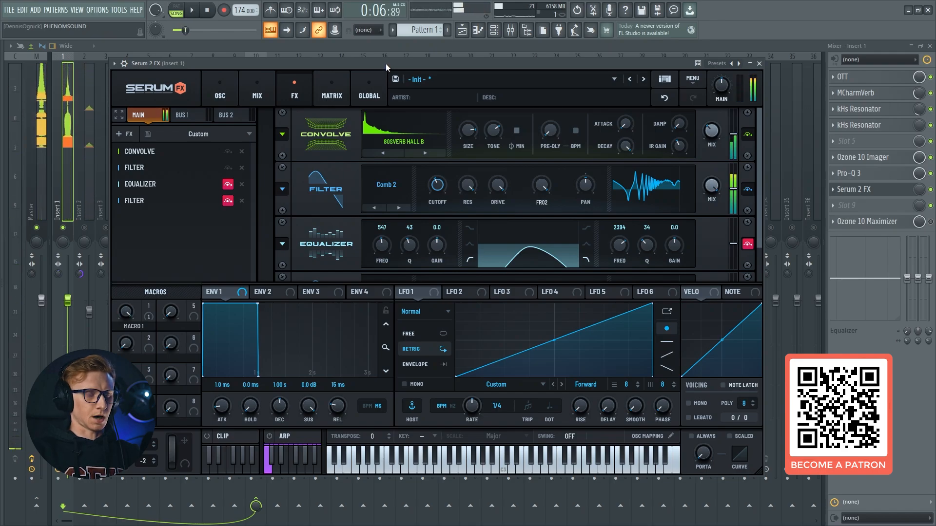
key(space)
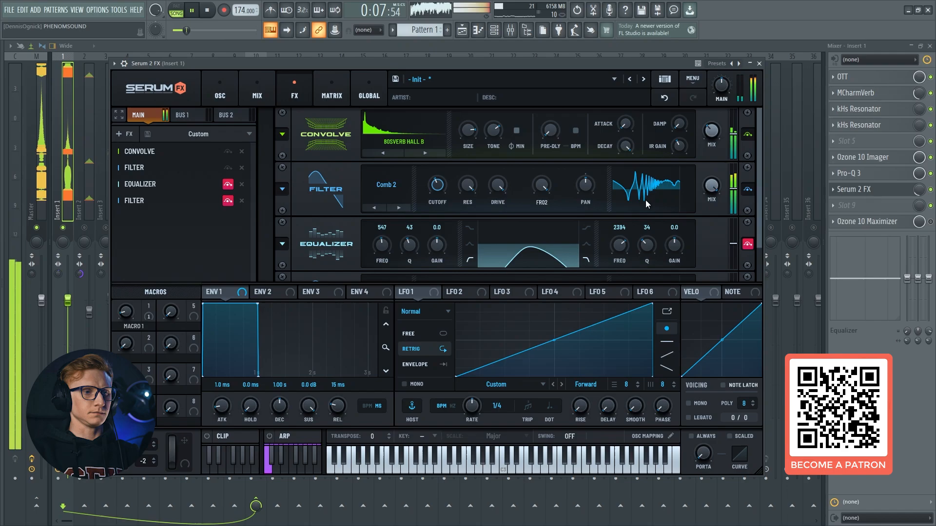
Re-enable the Serum 2 FX equalizer and play the transition with its band shaping added
key(space)
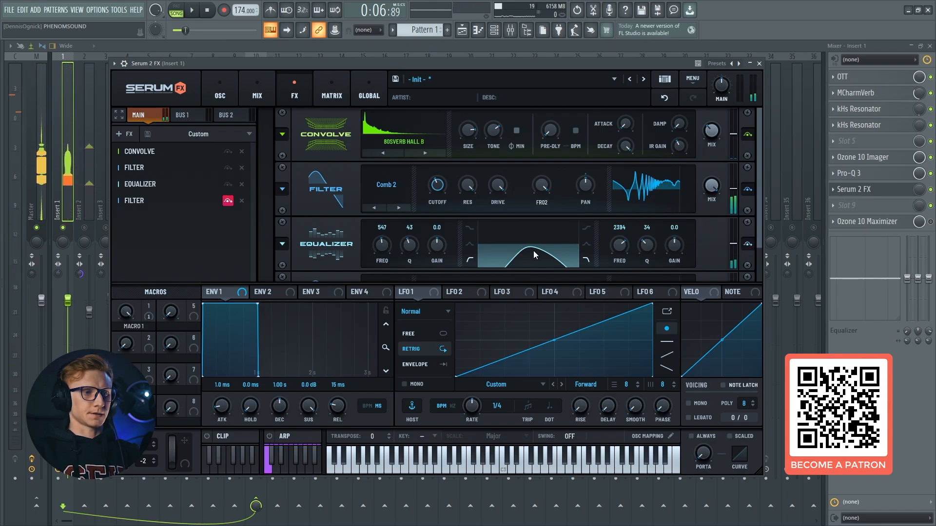
key(space)
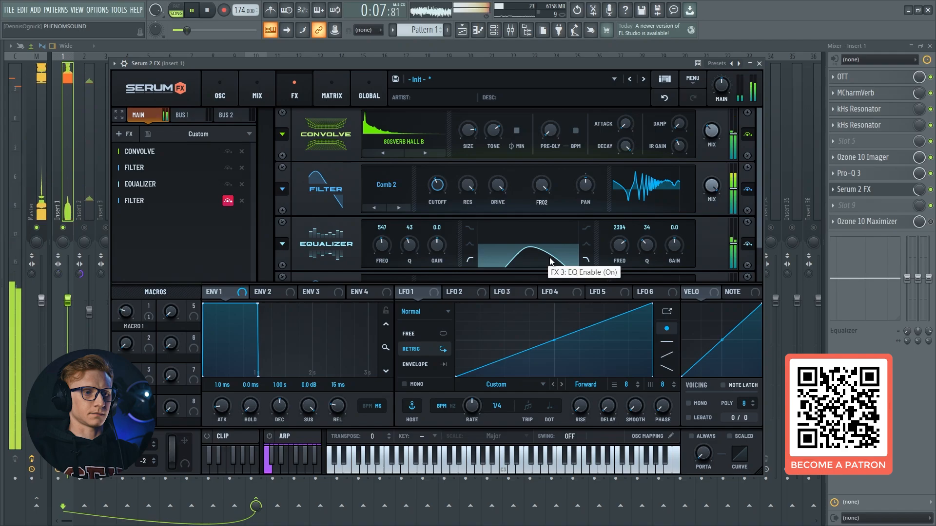
key(space)
Re-enable the LN 12 filter in Serum 2 FX and play the transition while inspecting its cutoff modulation source
click(207, 202)
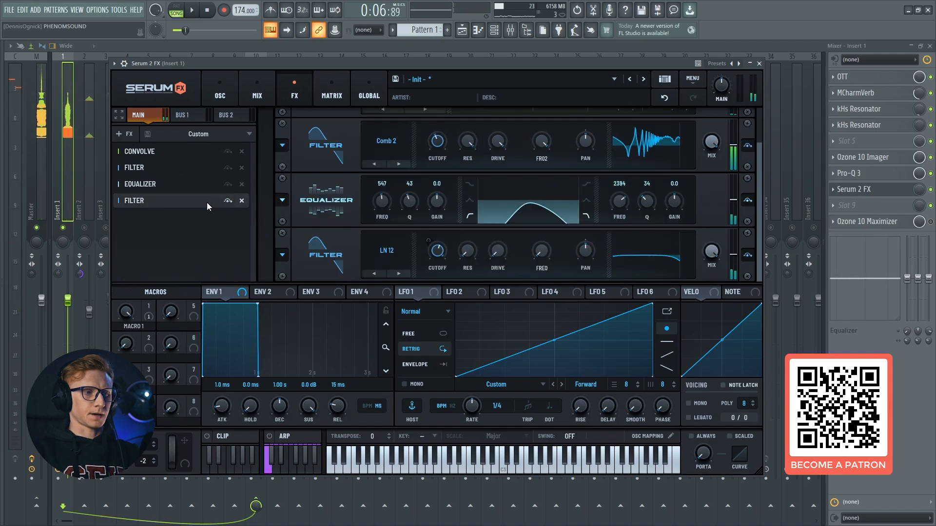
click(423, 290)
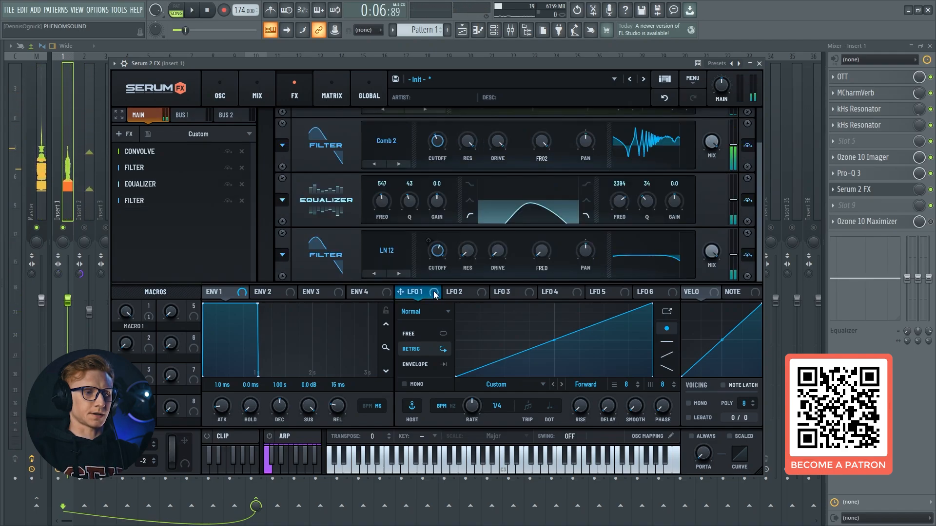
key(space)
mouse_move(438, 255)
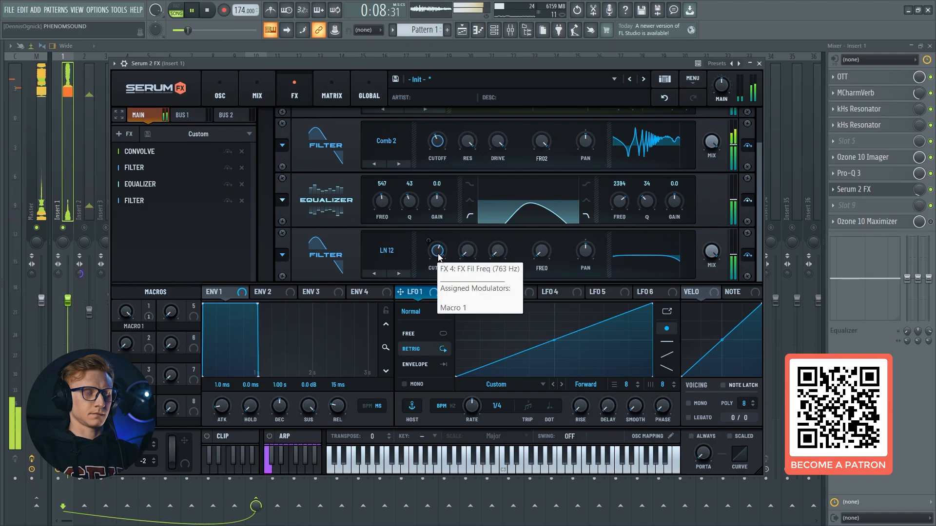
key(space)
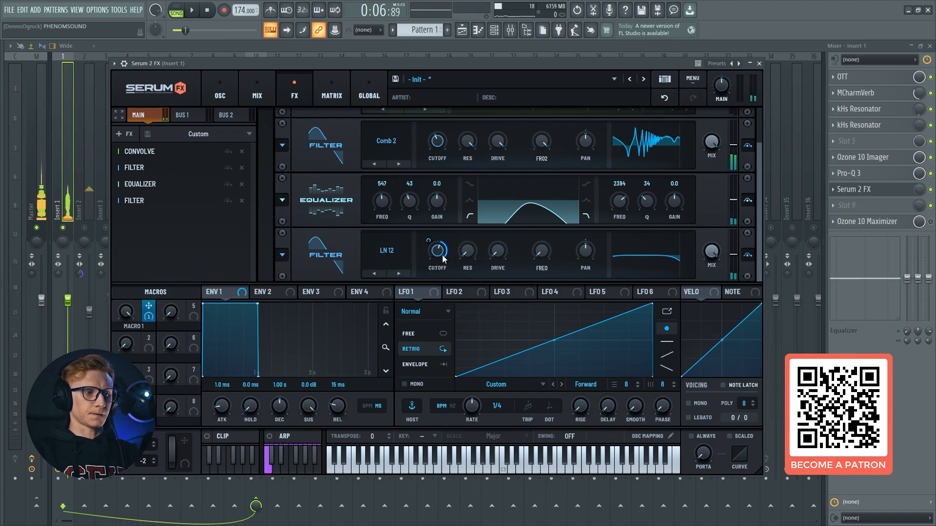
Play the transition while watching automated Macro 1 move the LN 12 cutoff, and close Serum 2 FX
key(space)
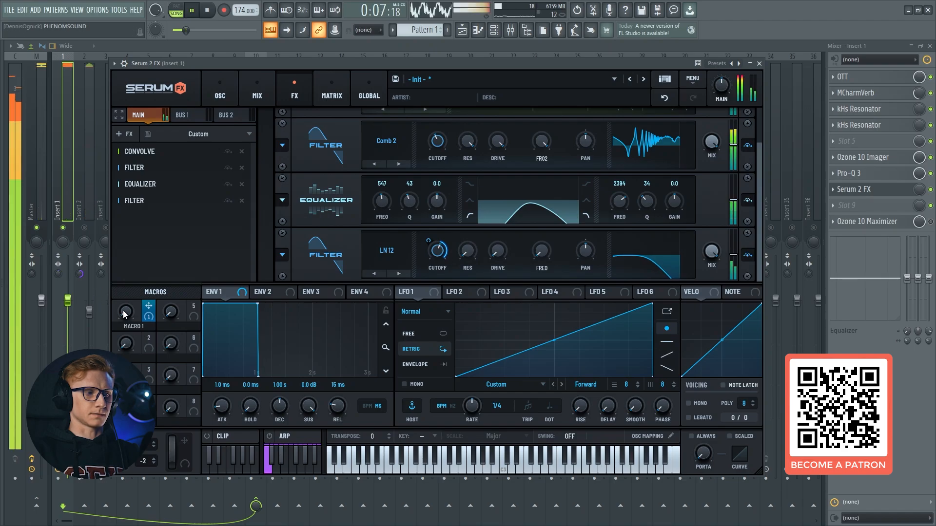
key(space)
key(space)
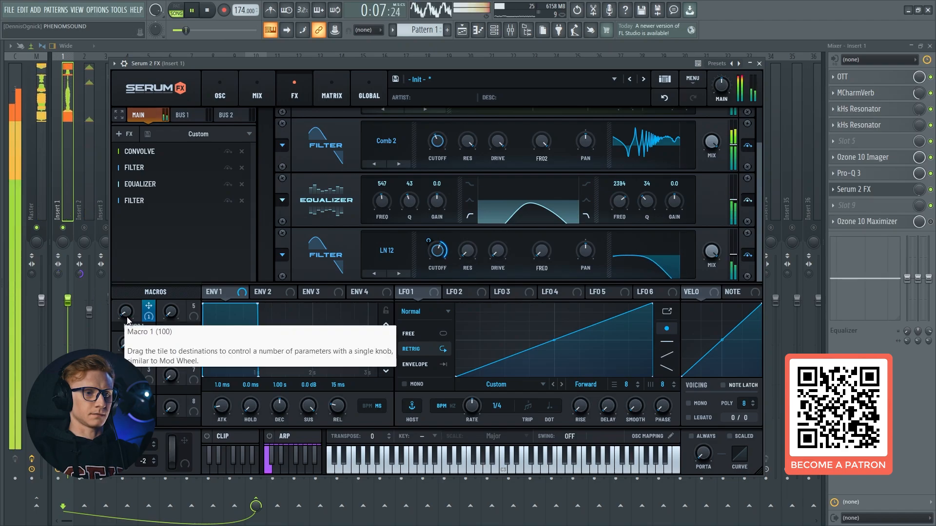
click(902, 188)
key(space)
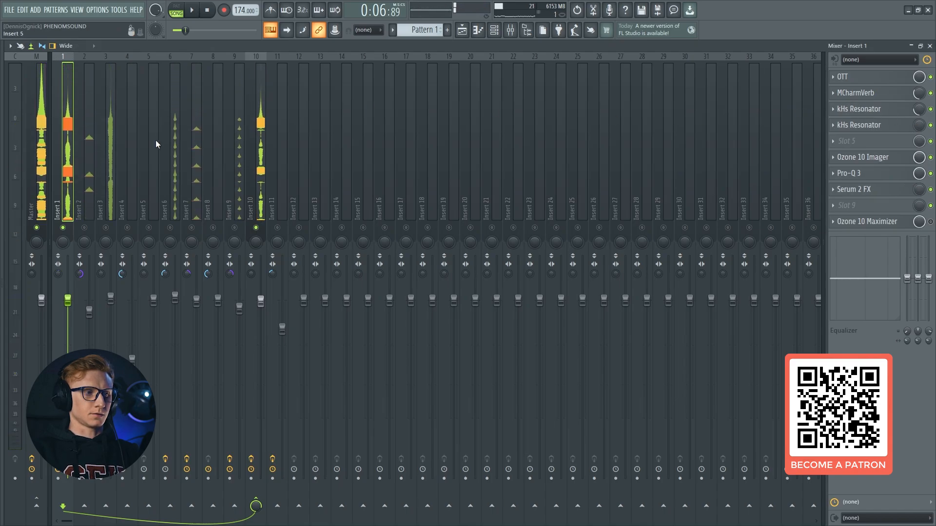
Unmute playlist track 5 with the choir and FX clips, play the transition and return to the mixer
key(F5)
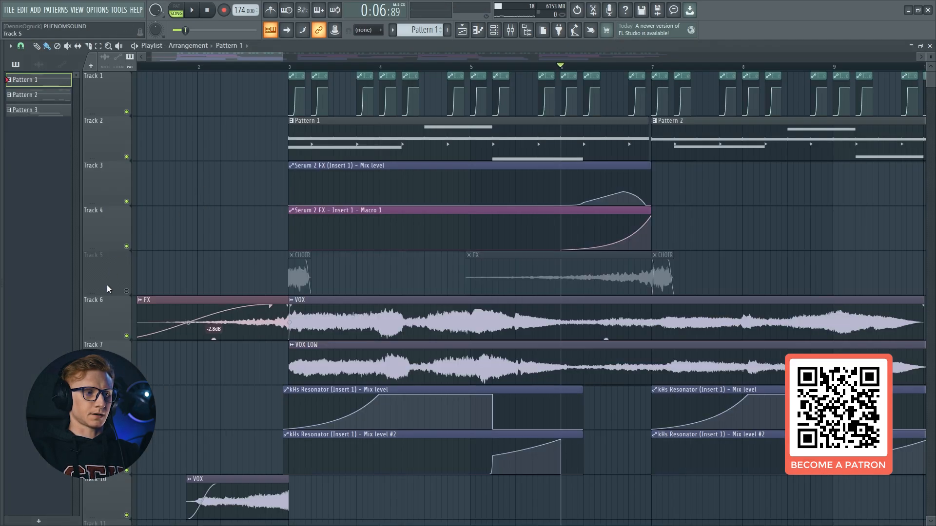
click(126, 291)
key(space)
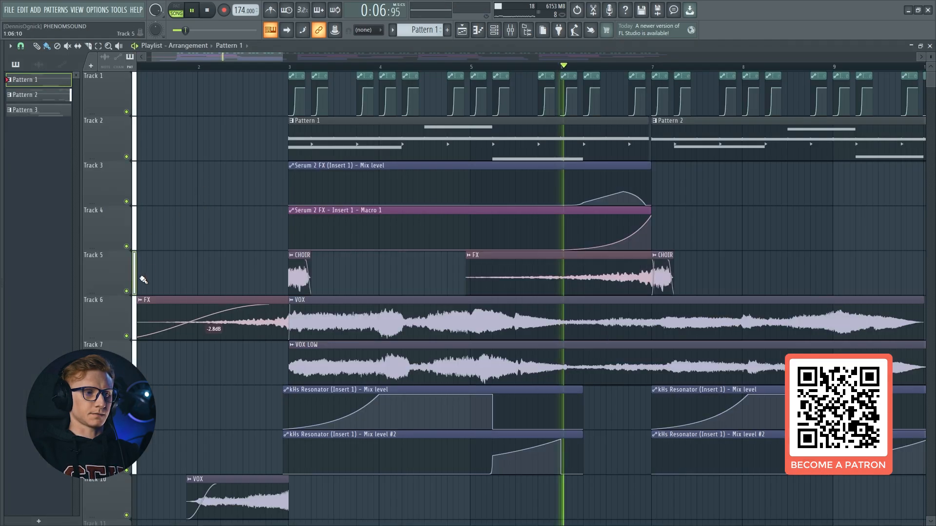
click(511, 30)
key(space)
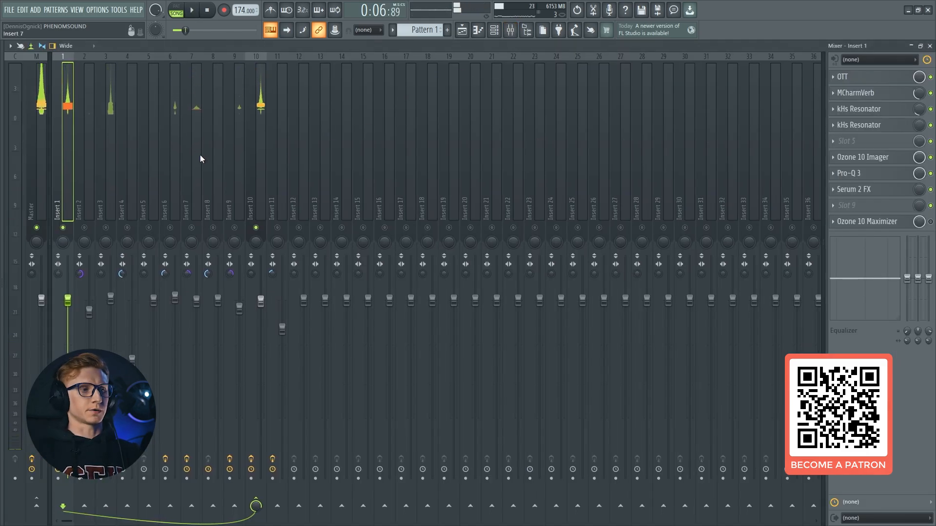
Unmute all mixer inserts to end the solo, and check the playlist before returning to the mixer
right_click(234, 228)
right_click(234, 227)
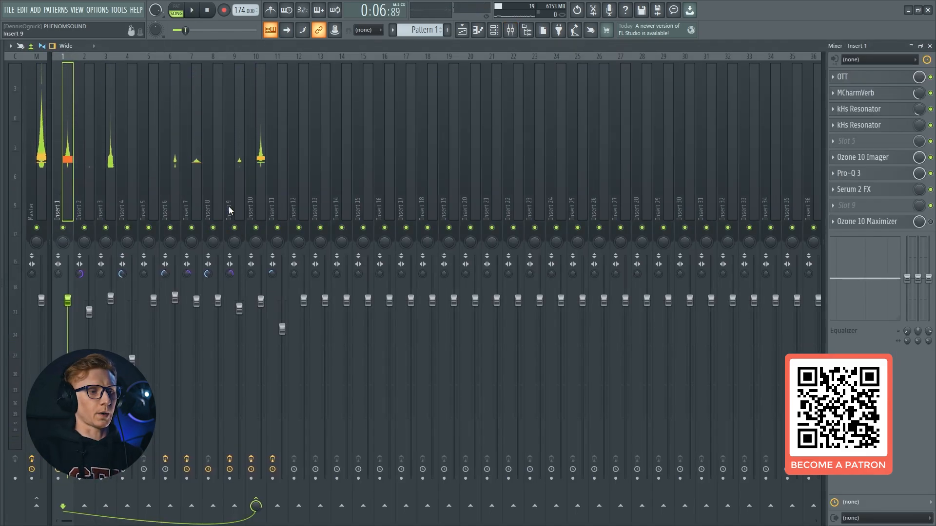
key(F5)
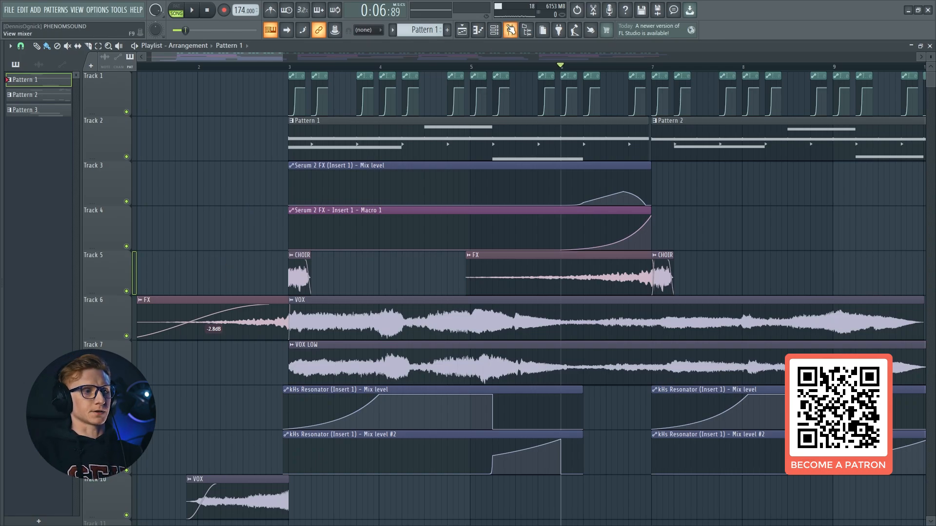
click(510, 30)
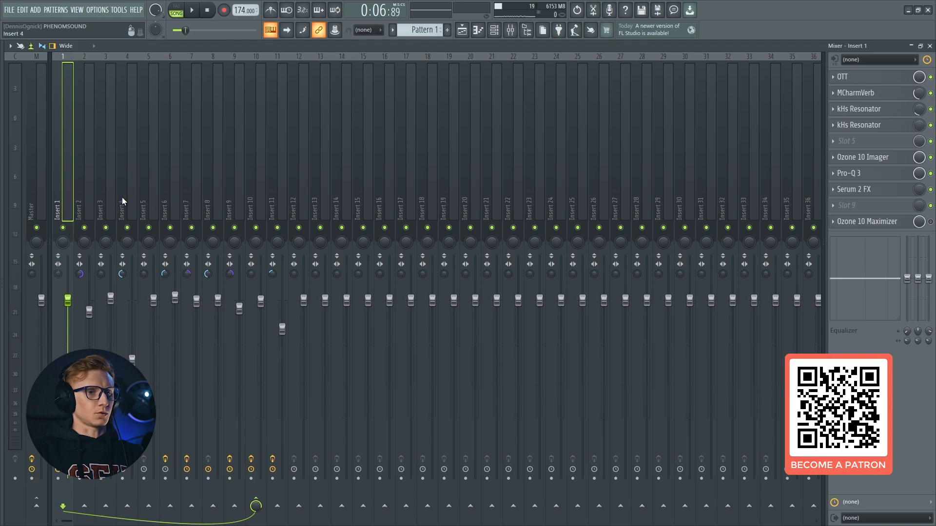
Play the arrangement from bar 3 in the playlist and watch the insert levels in the mixer
key(F5)
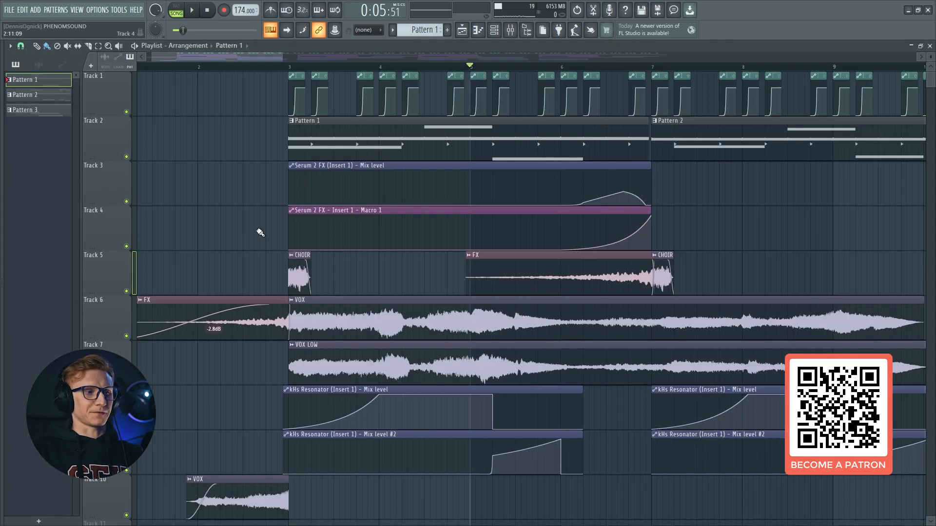
key(space)
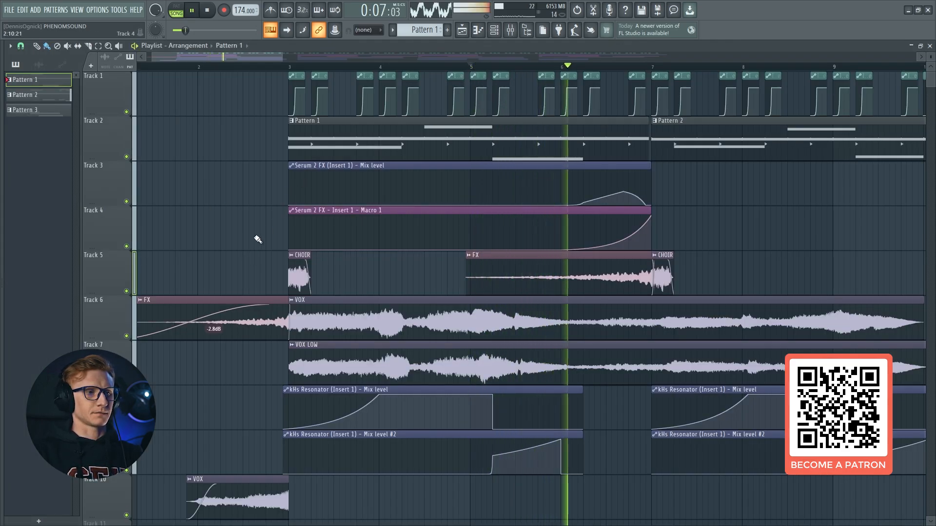
click(284, 67)
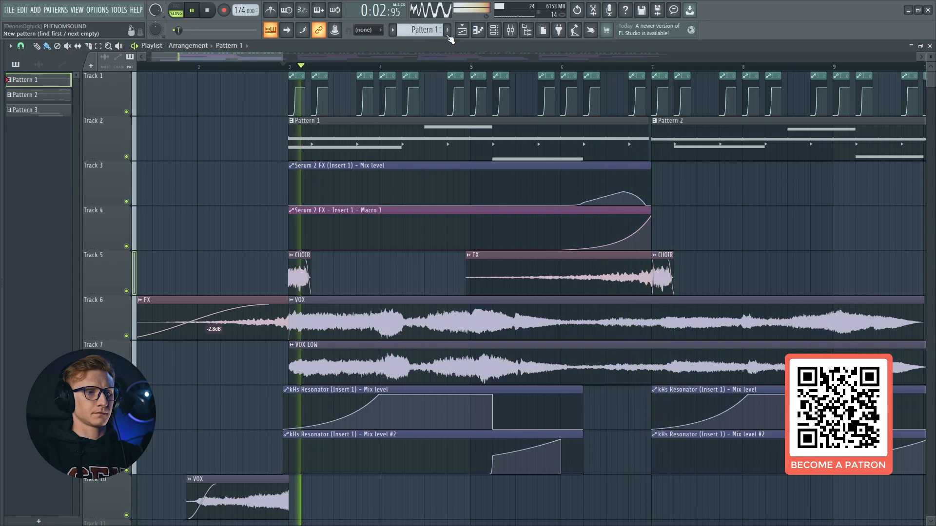
key(F9)
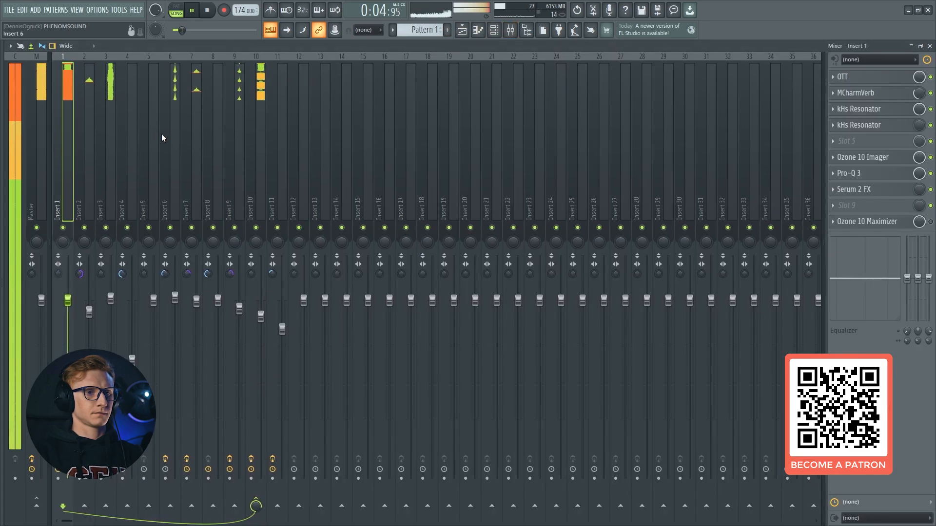
key(space)
Enable Ozone 10 Maximizer on insert 1, check its settings and close the plugin window
click(892, 221)
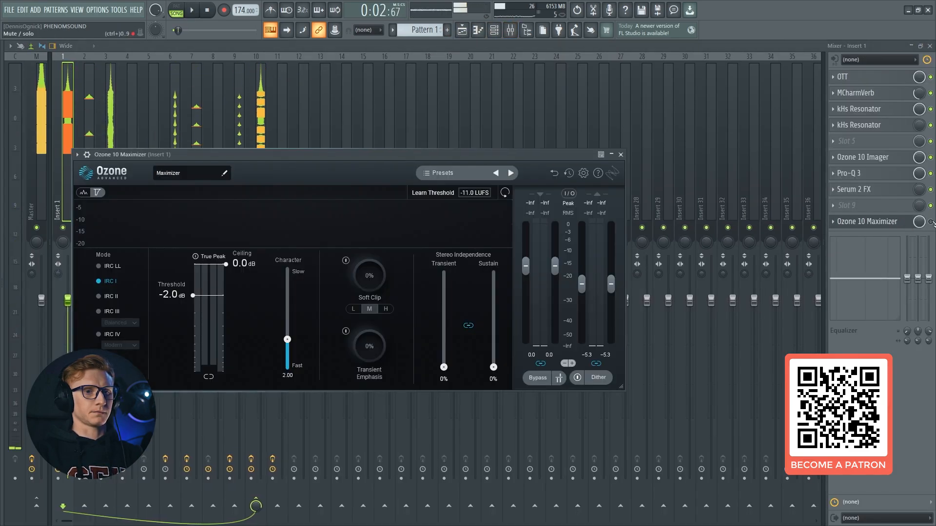
click(931, 222)
click(894, 222)
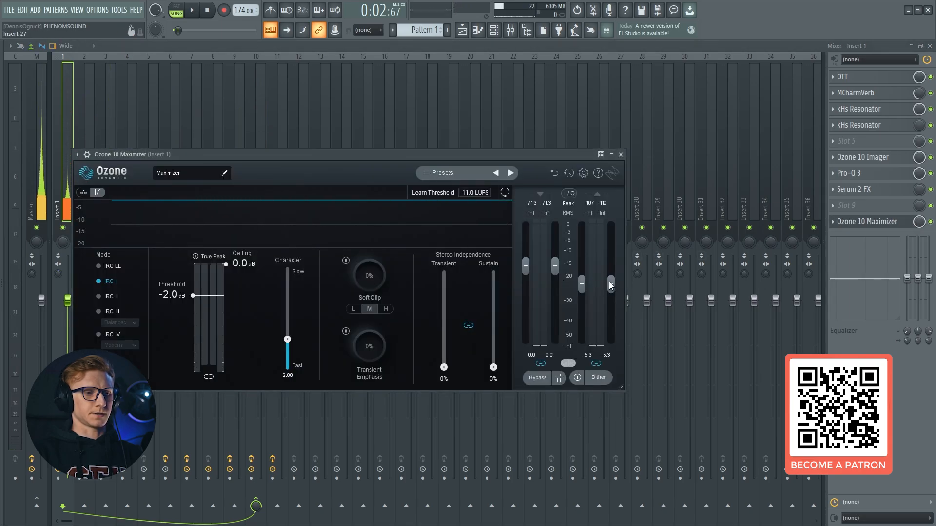
key(Escape)
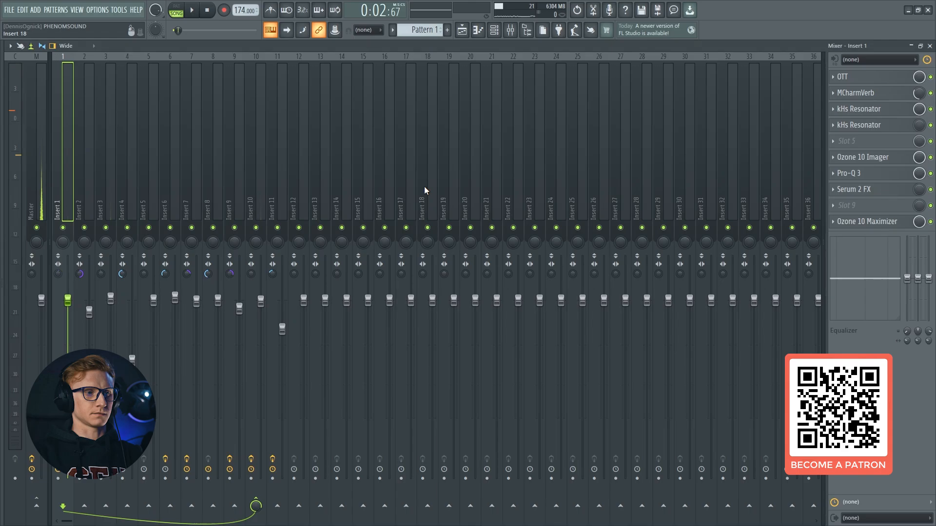
Play the arrangement from bar 3 with the Maximizer active, checking the playlist clips and mixer levels
key(F5)
key(space)
scroll(468, 70, down, 3)
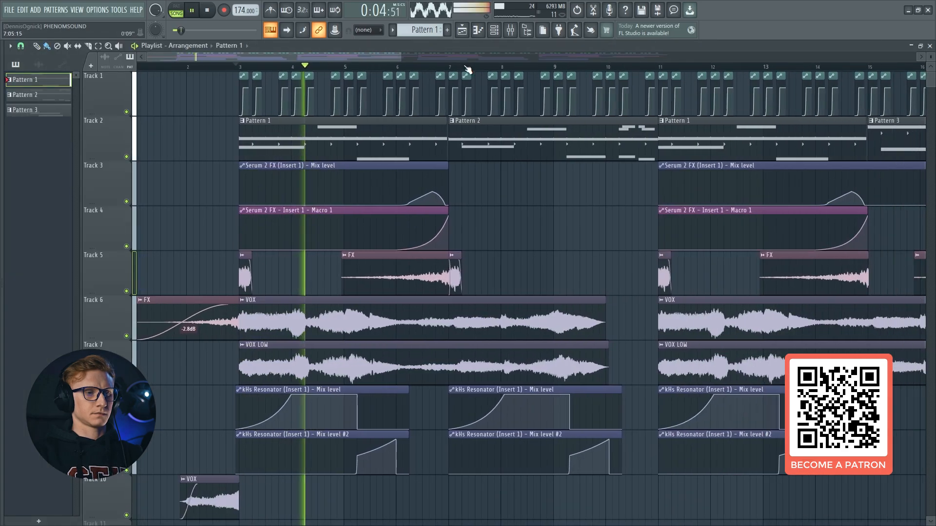
click(514, 32)
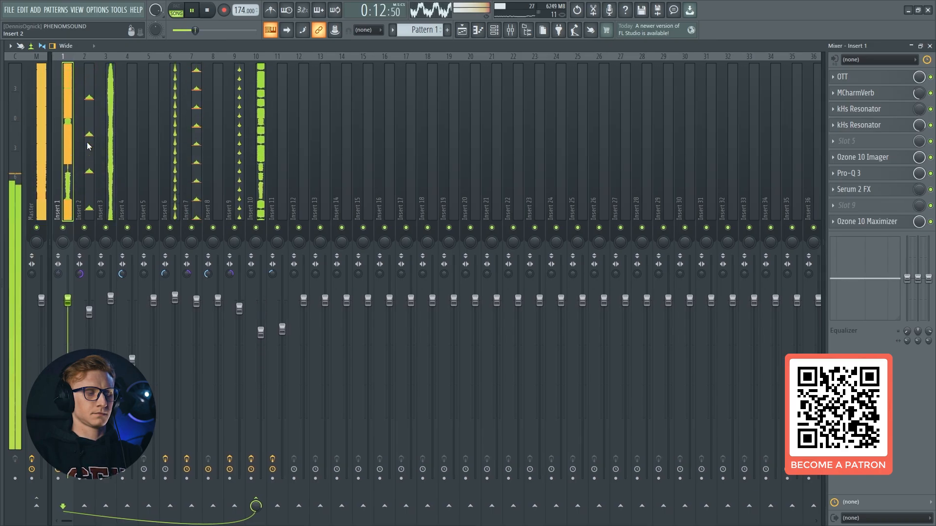
Follow playback through the Pattern 3 section in the playlist, check the mixer levels and stop playback
key(F5)
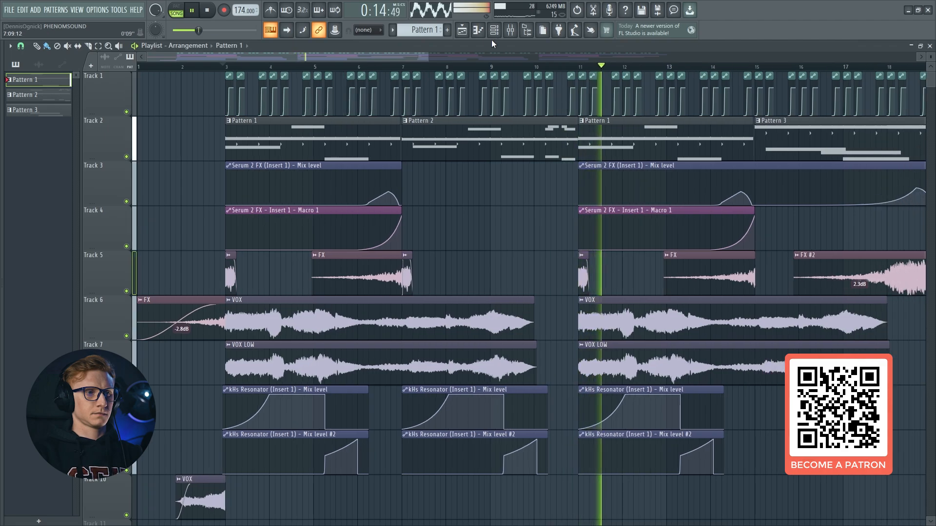
scroll(505, 68, down, 1)
scroll(505, 71, down, 4)
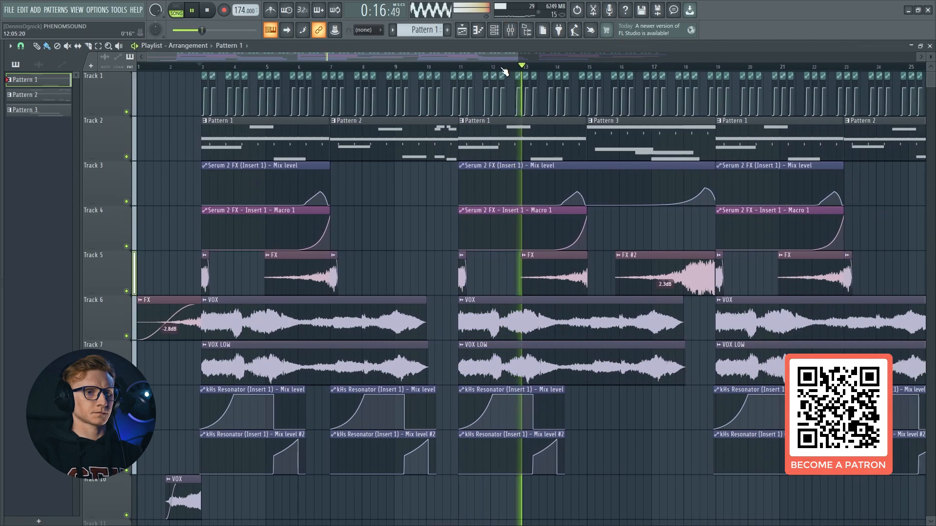
scroll(505, 70, down, 3)
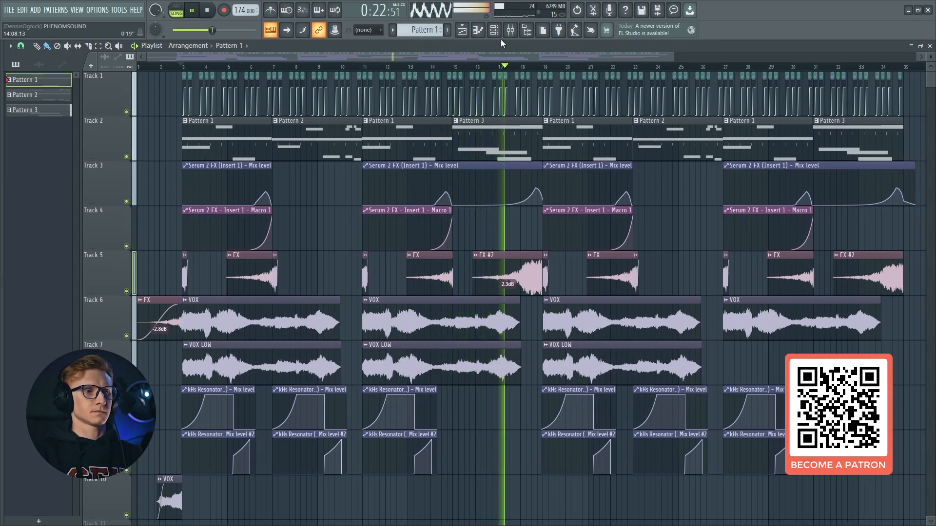
key(F9)
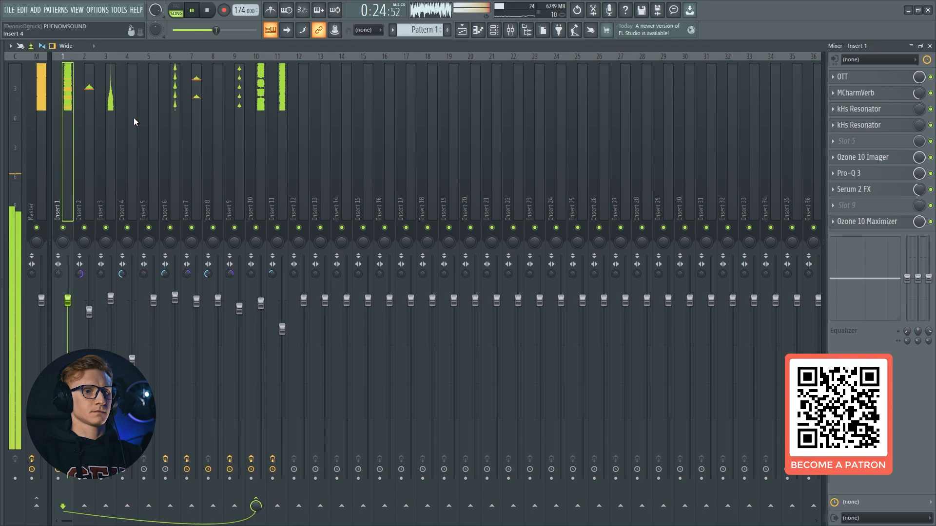
key(space)
Solo insert 1 with its routed insert 10 and play the transition from bar 17 to bar 19
key(F9)
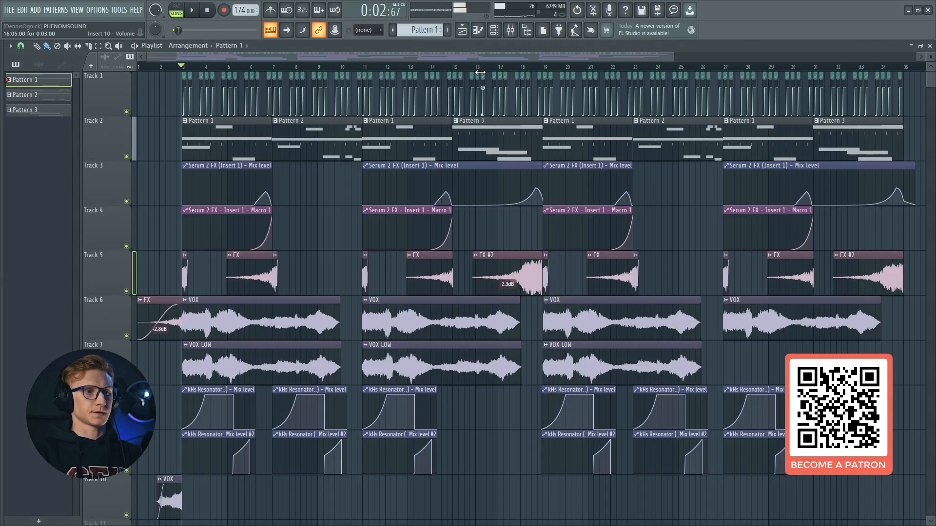
scroll(502, 78, up, 8)
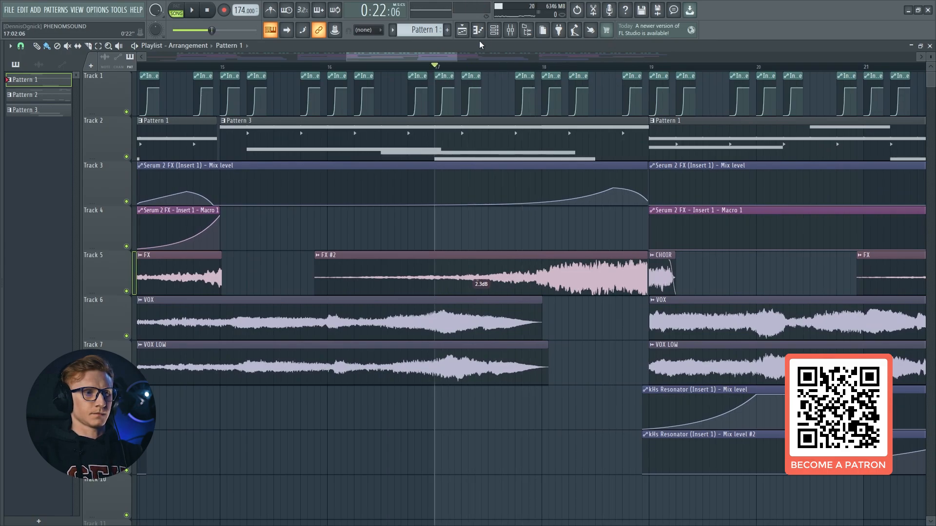
key(F9)
key(space)
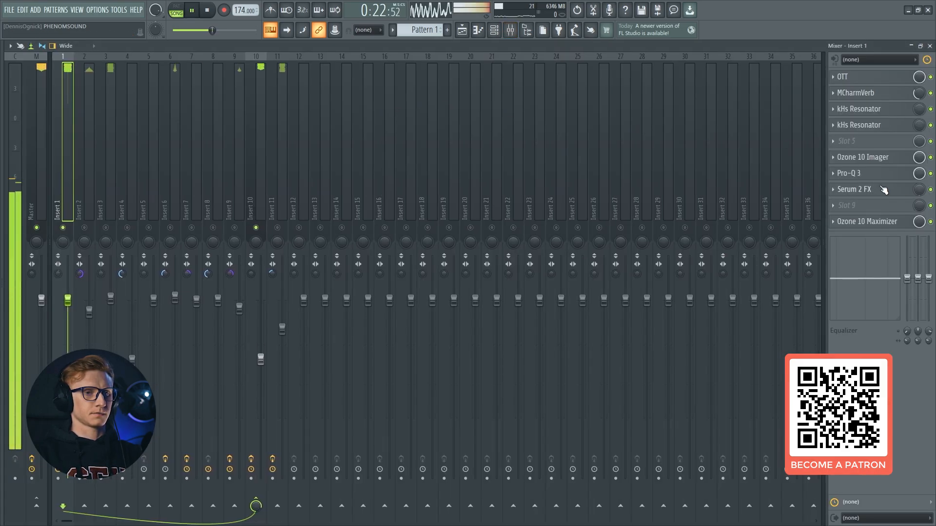
key(F9)
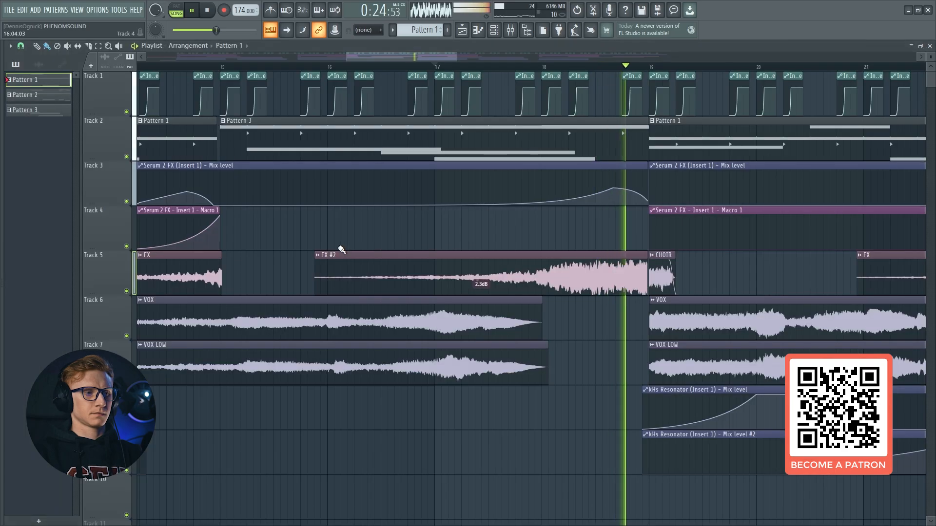
Mute playlist track 5 with the FX clips and replay the bar 17 transition, watching the mixer and playlist
key(space)
key(space)
click(126, 291)
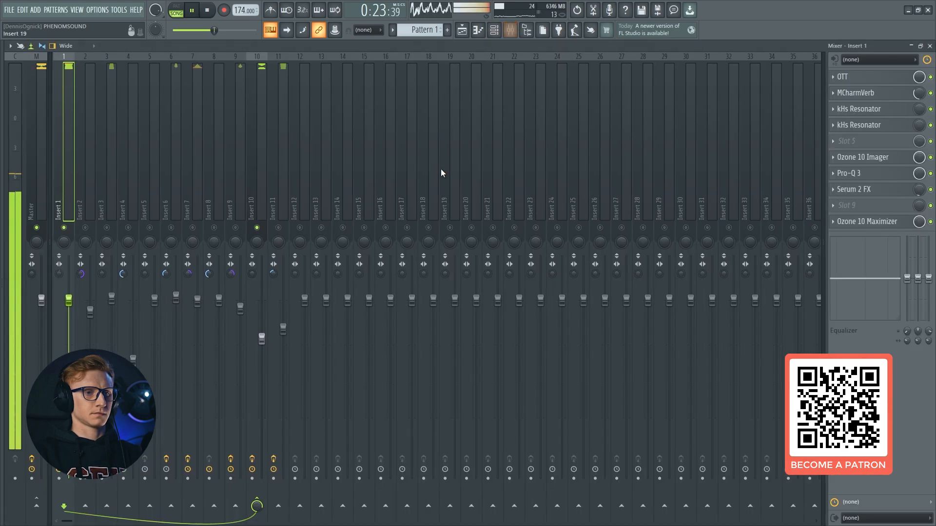
key(F9)
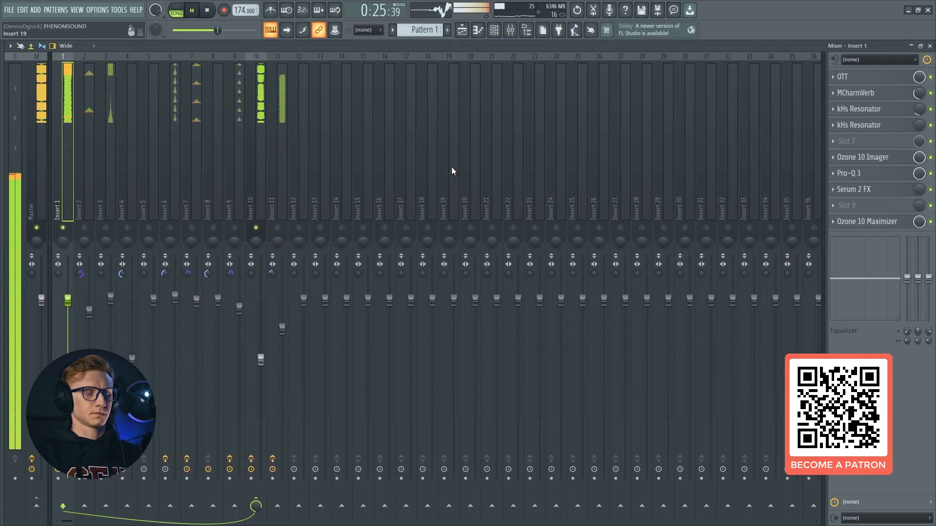
key(space)
key(space)
key(F9)
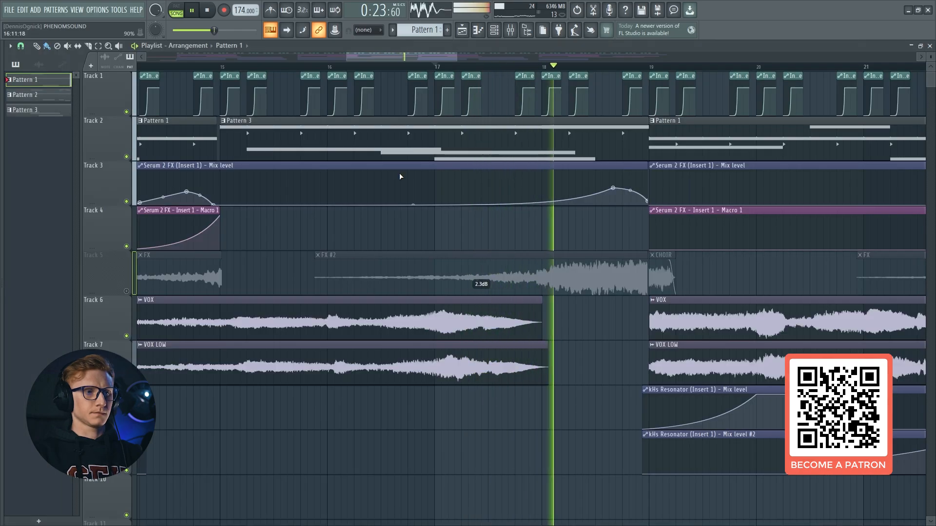
Stop playback, inspect the Convolve, Filter and Equalizer modules in insert 1's Serum 2 FX, and close it
click(510, 30)
key(space)
click(854, 189)
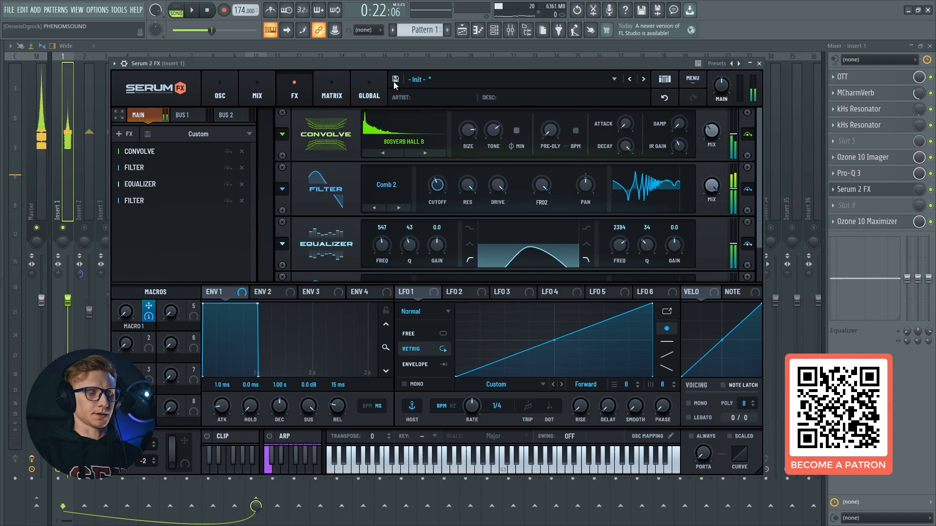
click(876, 192)
drag(282, 142, 64, 147)
click(863, 192)
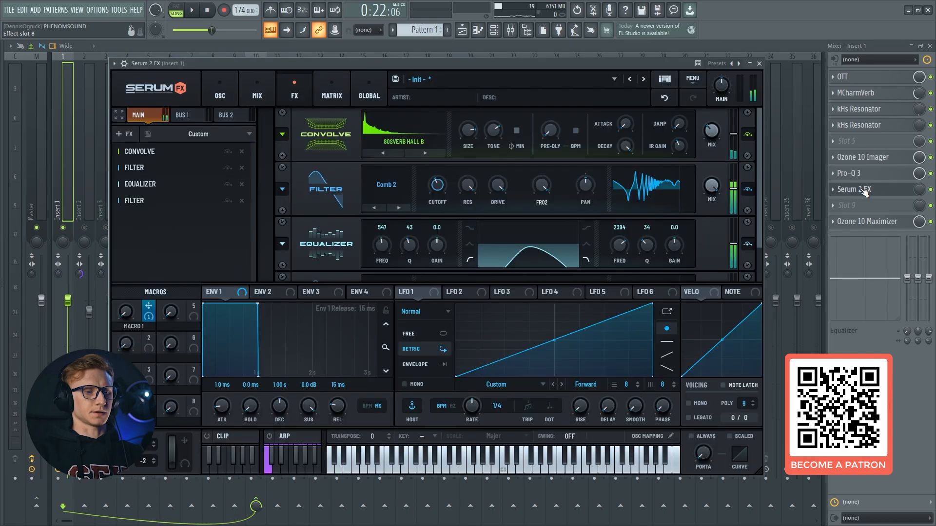
click(863, 191)
Unmute track 5 and all mixer inserts, play the full arrangement from bar 17 and check the mixer levels
key(F5)
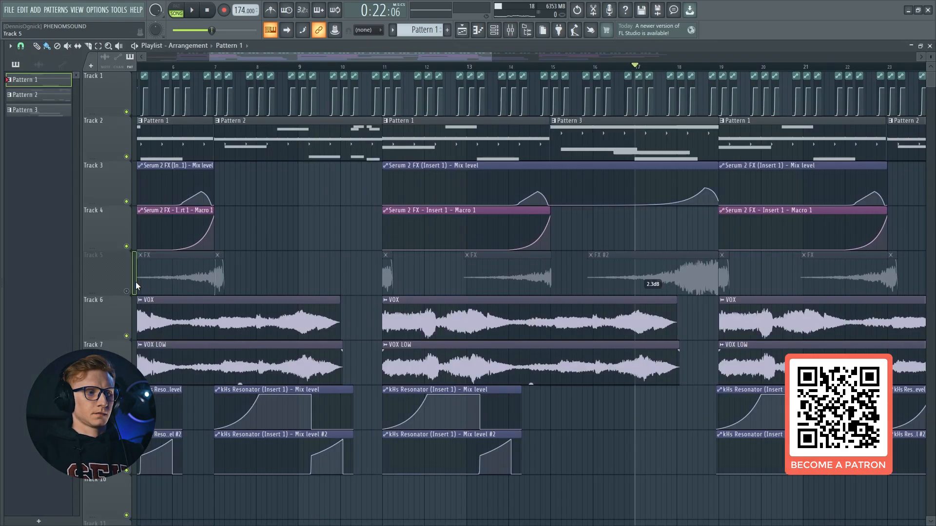
key(space)
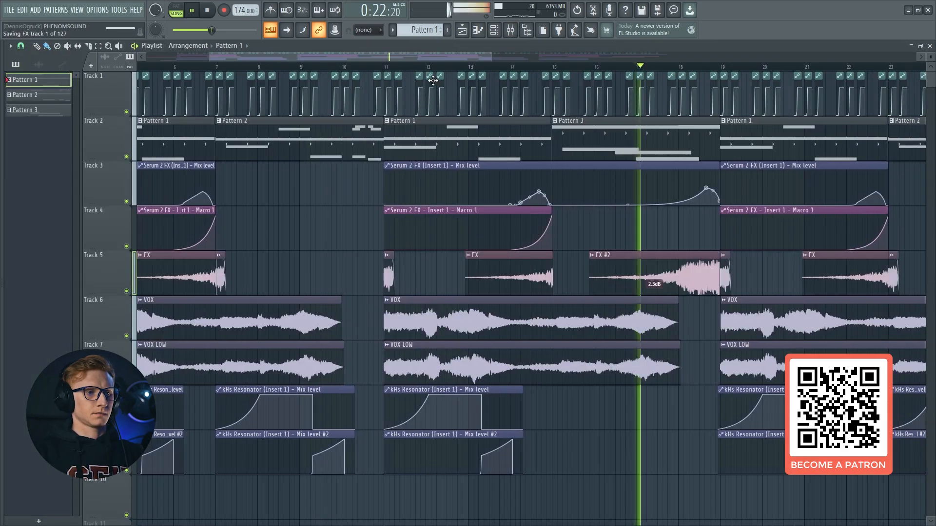
scroll(365, 73, down, 3)
scroll(365, 72, down, 2)
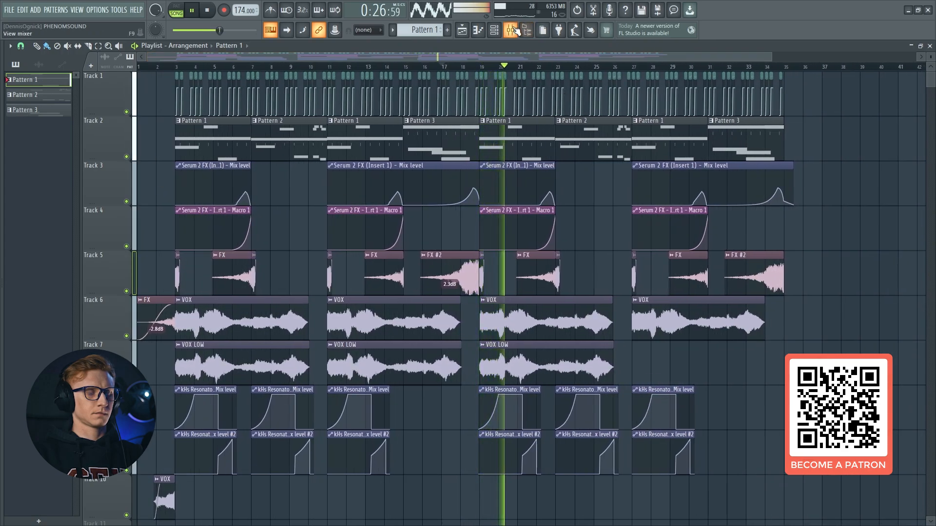
key(F9)
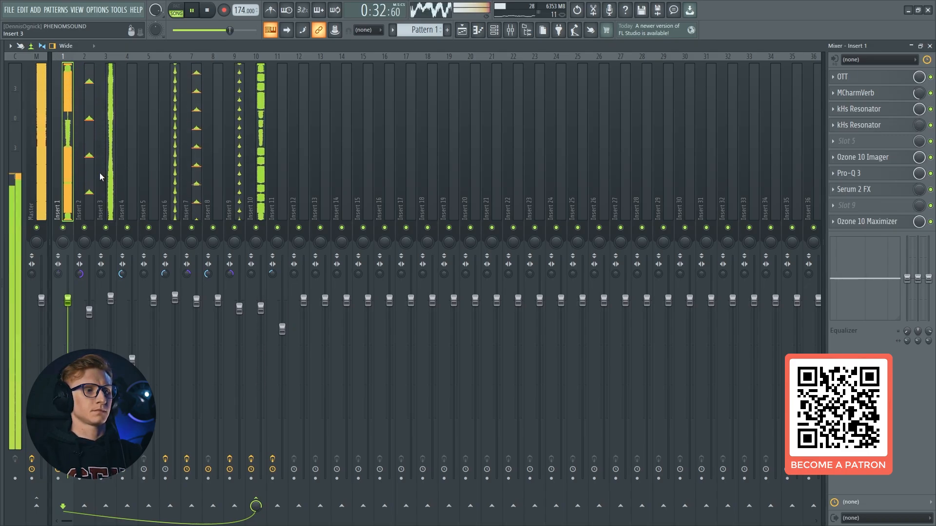
Play the rest of the arrangement through the final Pattern 3 section with all clips in view and stop
key(F9)
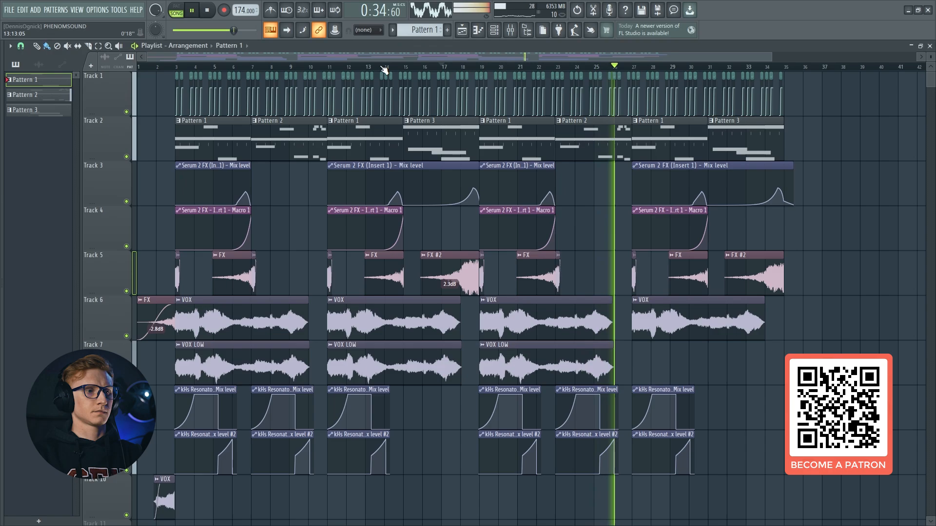
drag(779, 58, 690, 53)
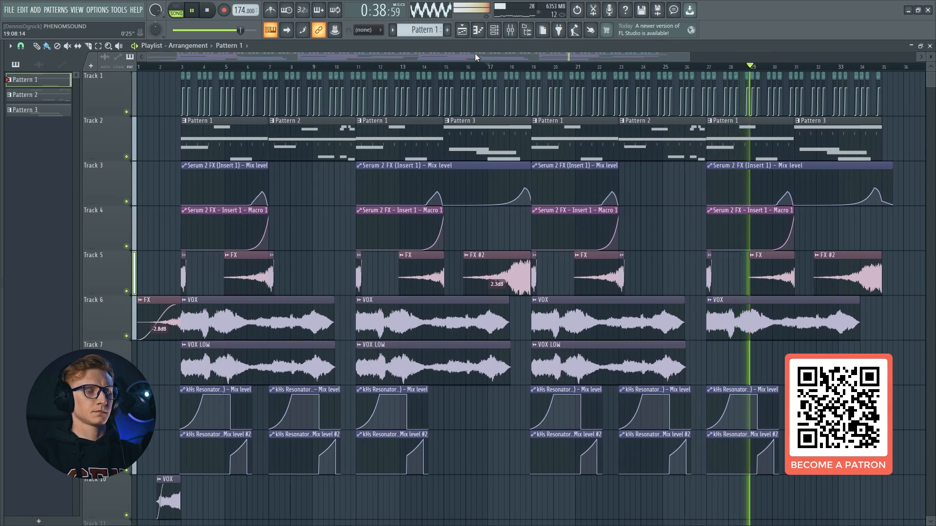
click(511, 30)
key(space)
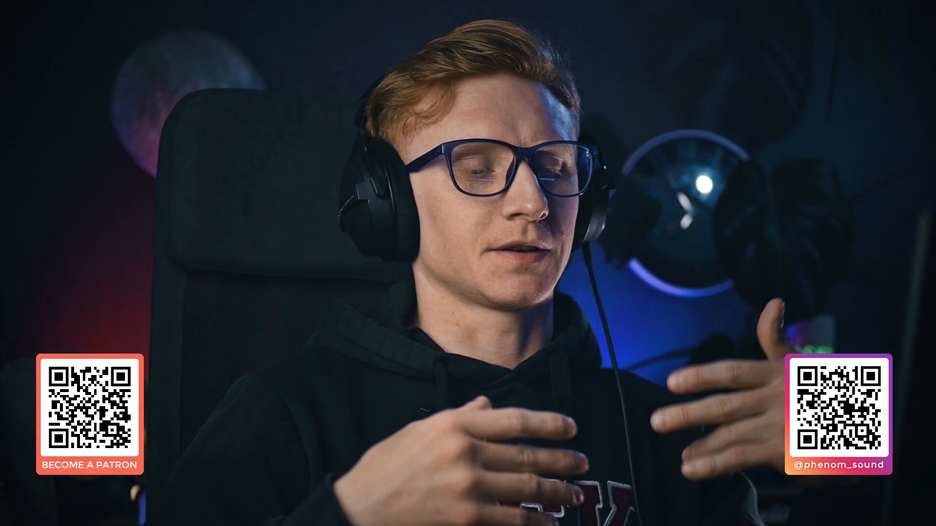